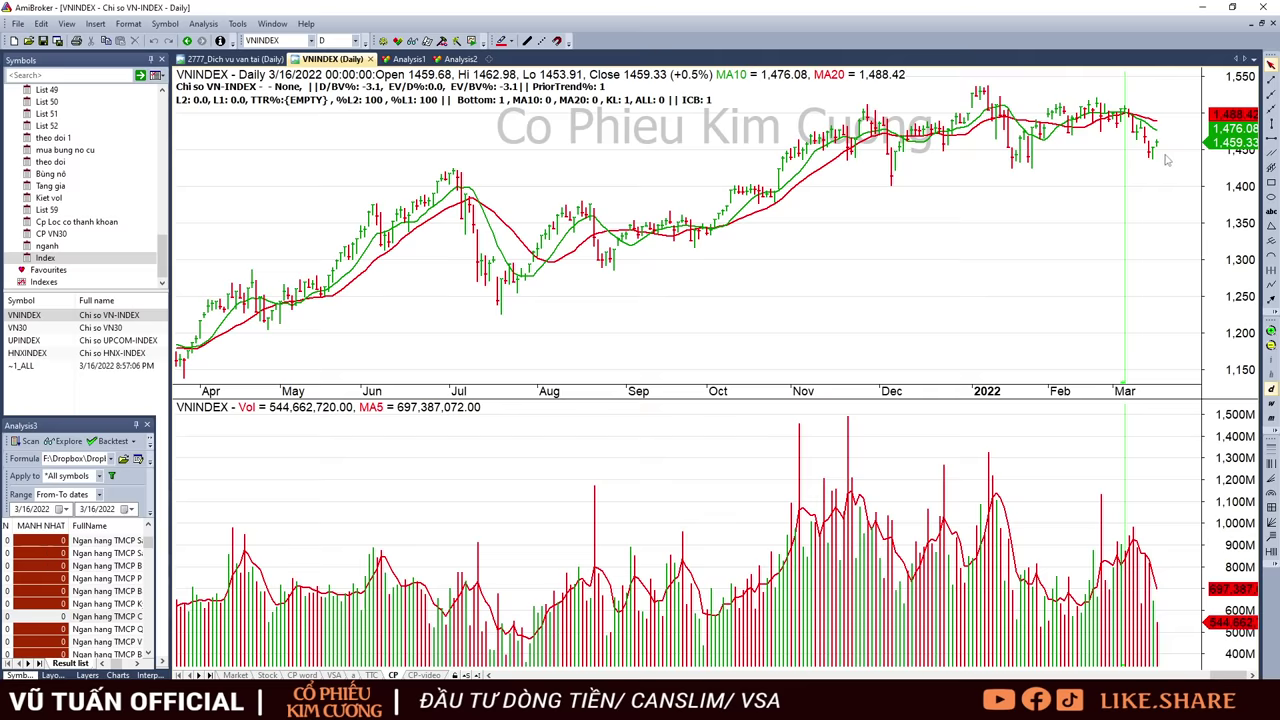
View the daily charts of the VN30, UPINDEX and HNXINDEX indexes one after another
left_click(72, 330)
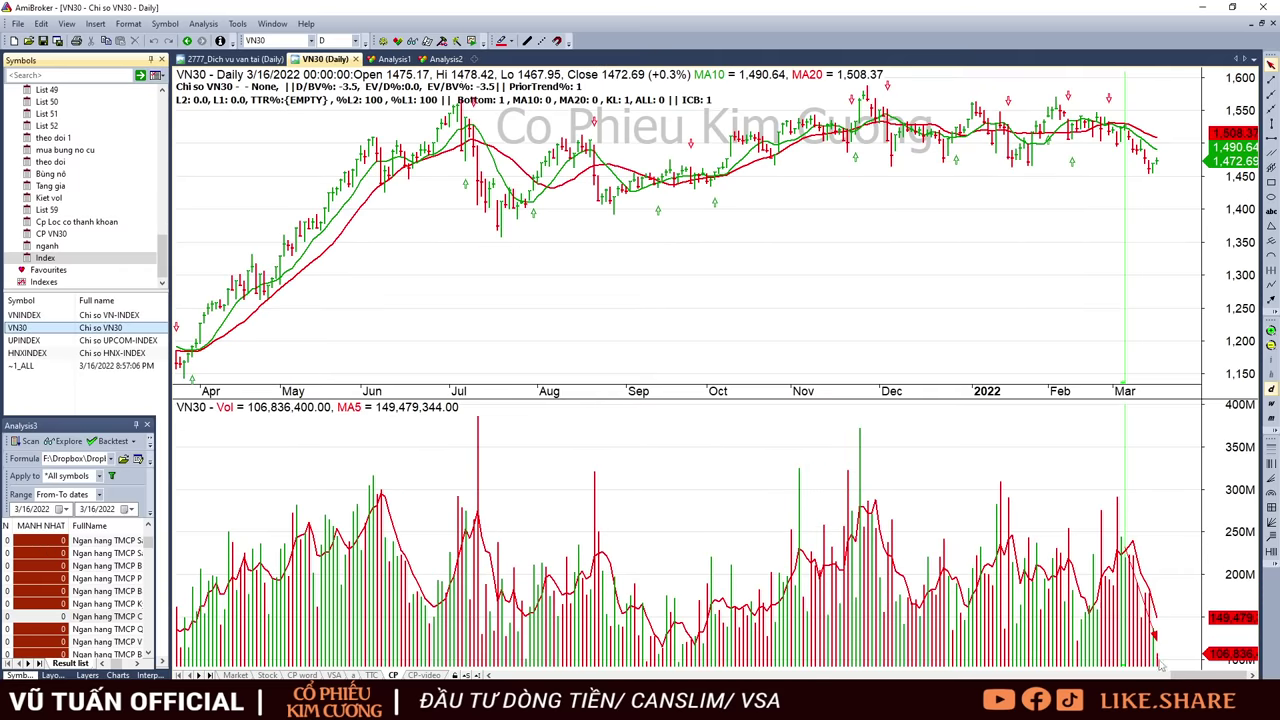
left_click(1158, 172)
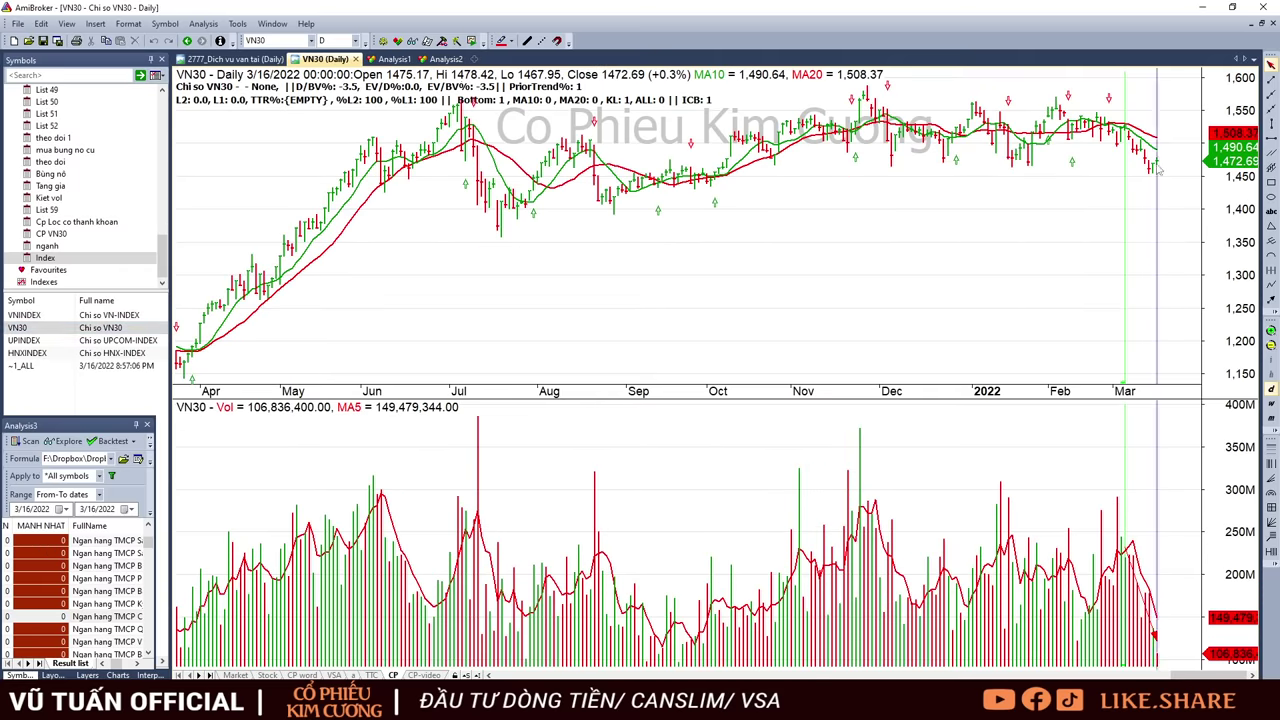
left_click(30, 341)
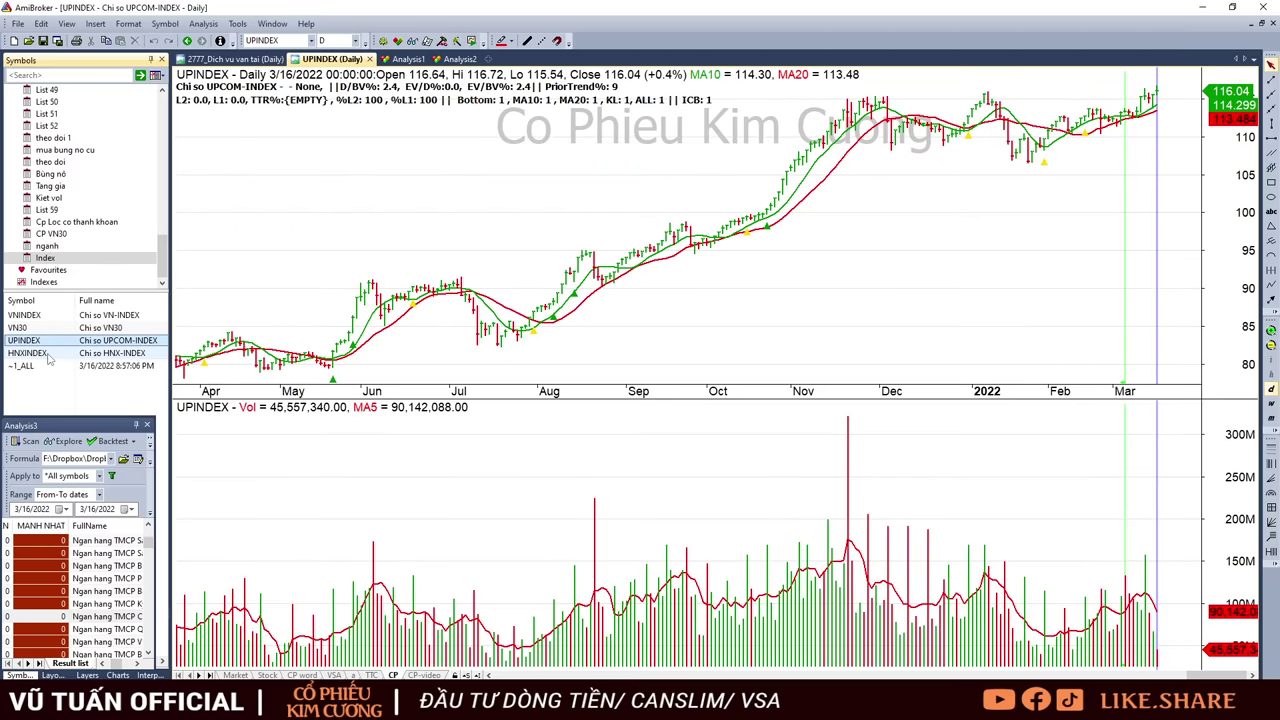
left_click(30, 353)
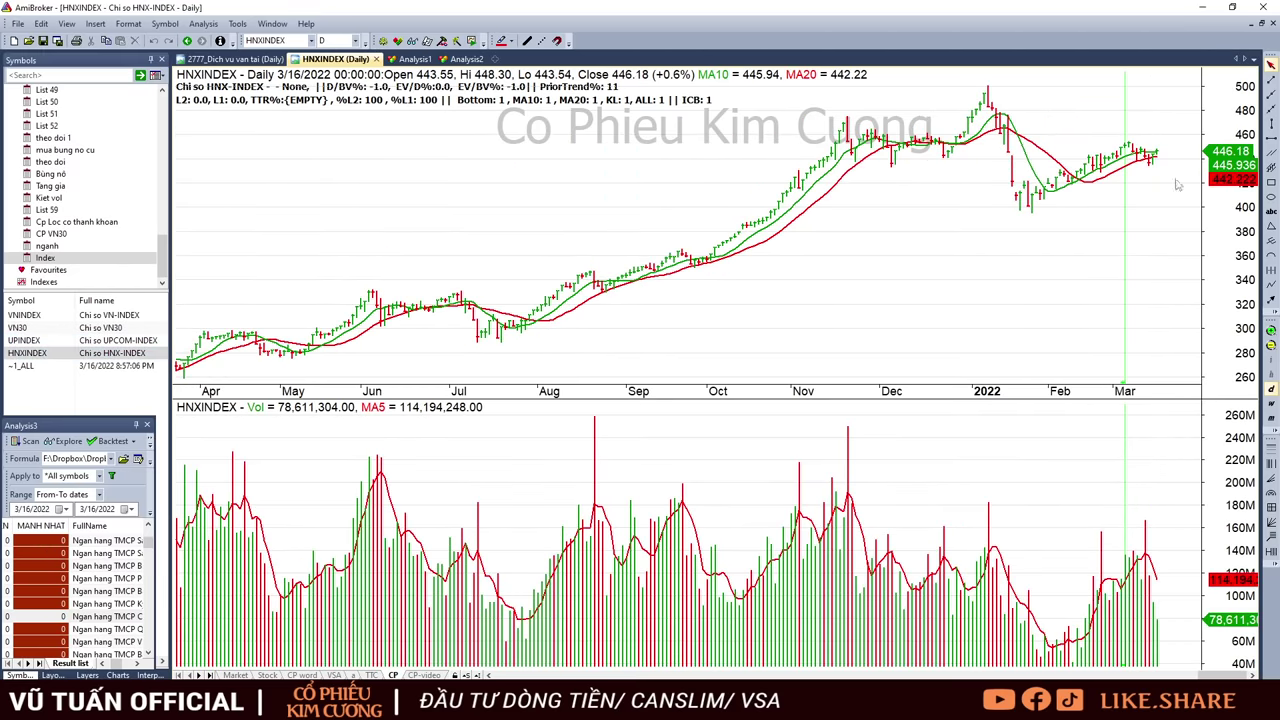
Open the ~1_ALL market chart and inspect its most recent price and volume bars
left_click(116, 367)
left_click(116, 369)
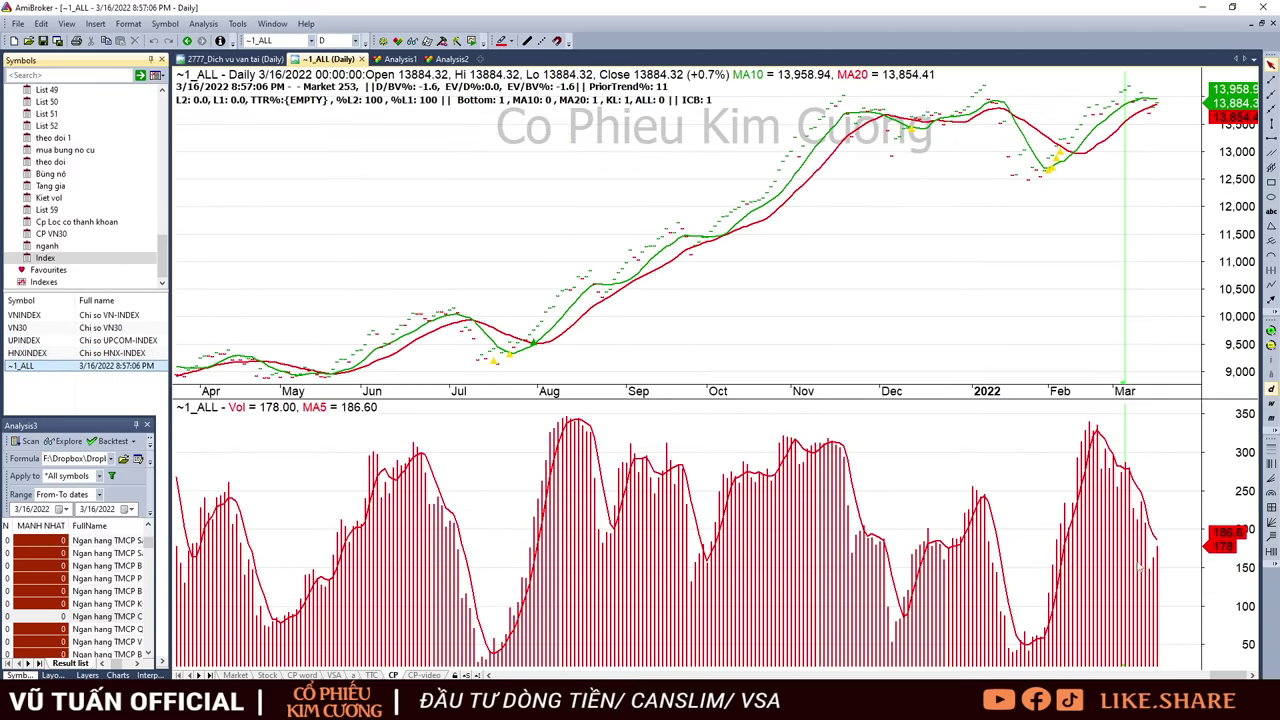
left_click(1149, 585)
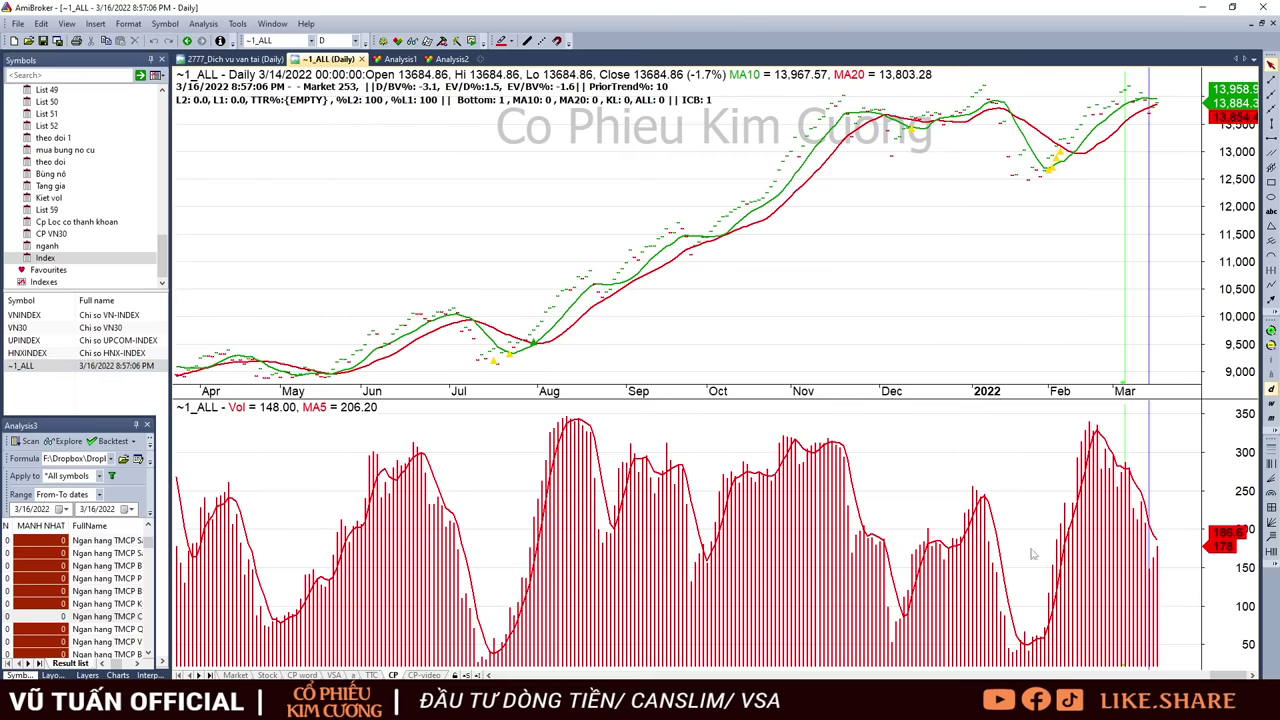
mouse_move(941, 556)
left_click(1156, 546)
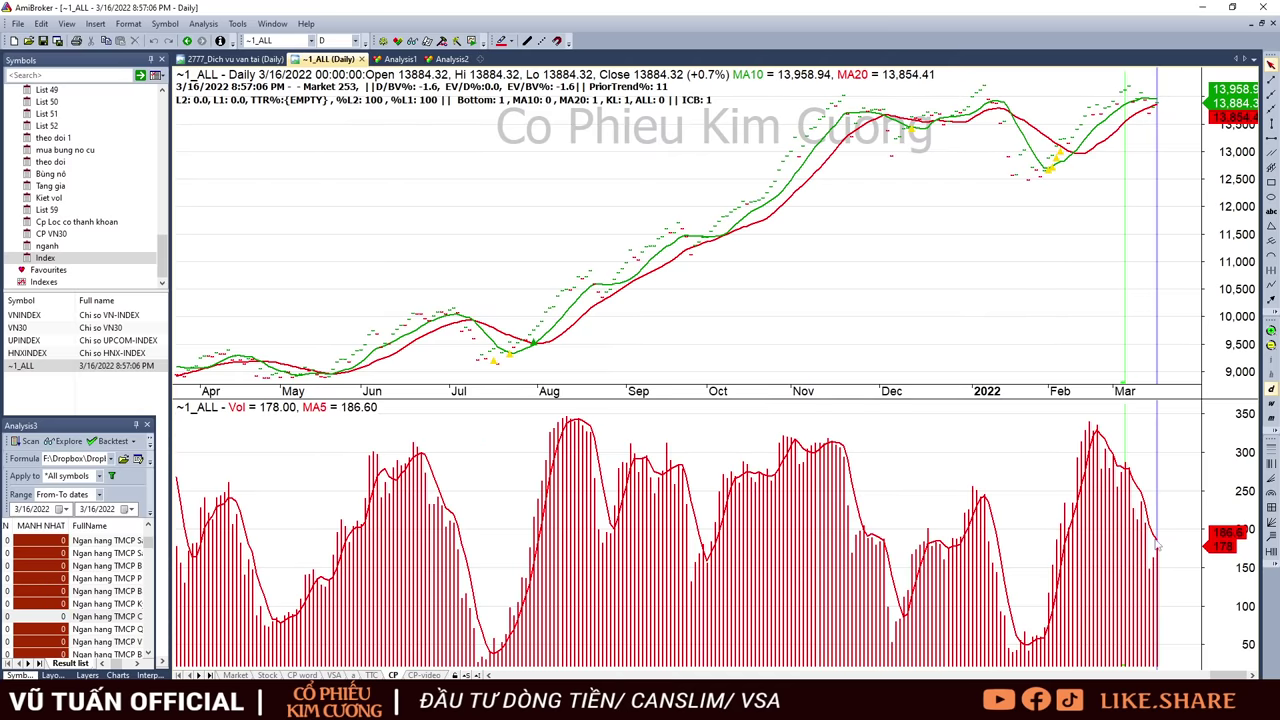
left_click(1176, 119)
left_click(1157, 113)
Switch to the CP Kim Cương 17.03.2022 workbook in Excel and examine the market comment and the CANSLIM and VSA column groups
key("alt+Tab")
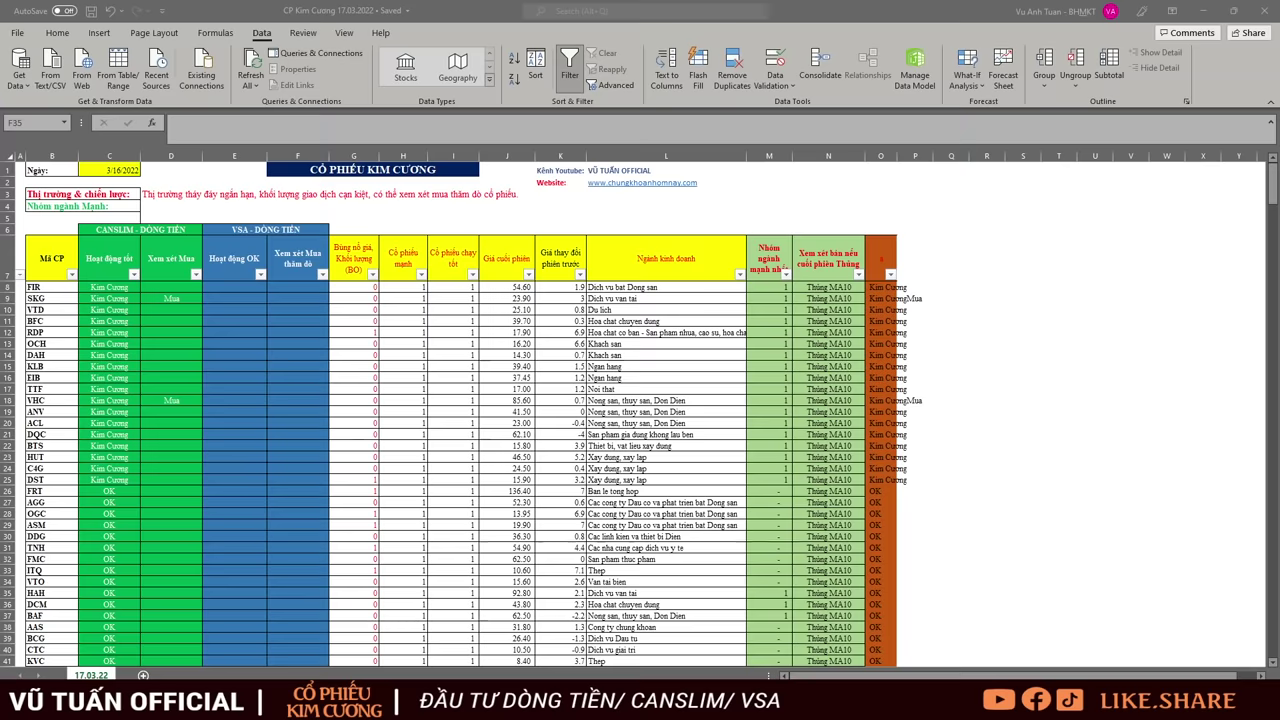
left_click(154, 195)
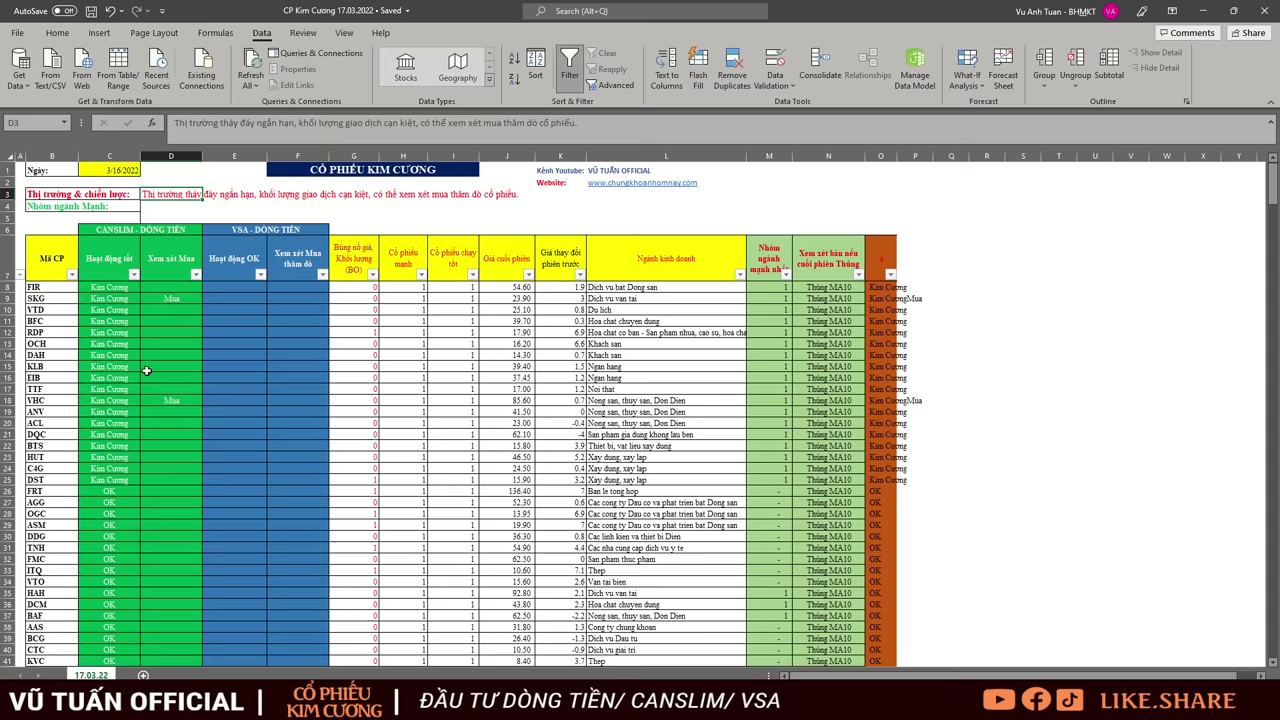
left_click_drag(141, 233, 143, 490)
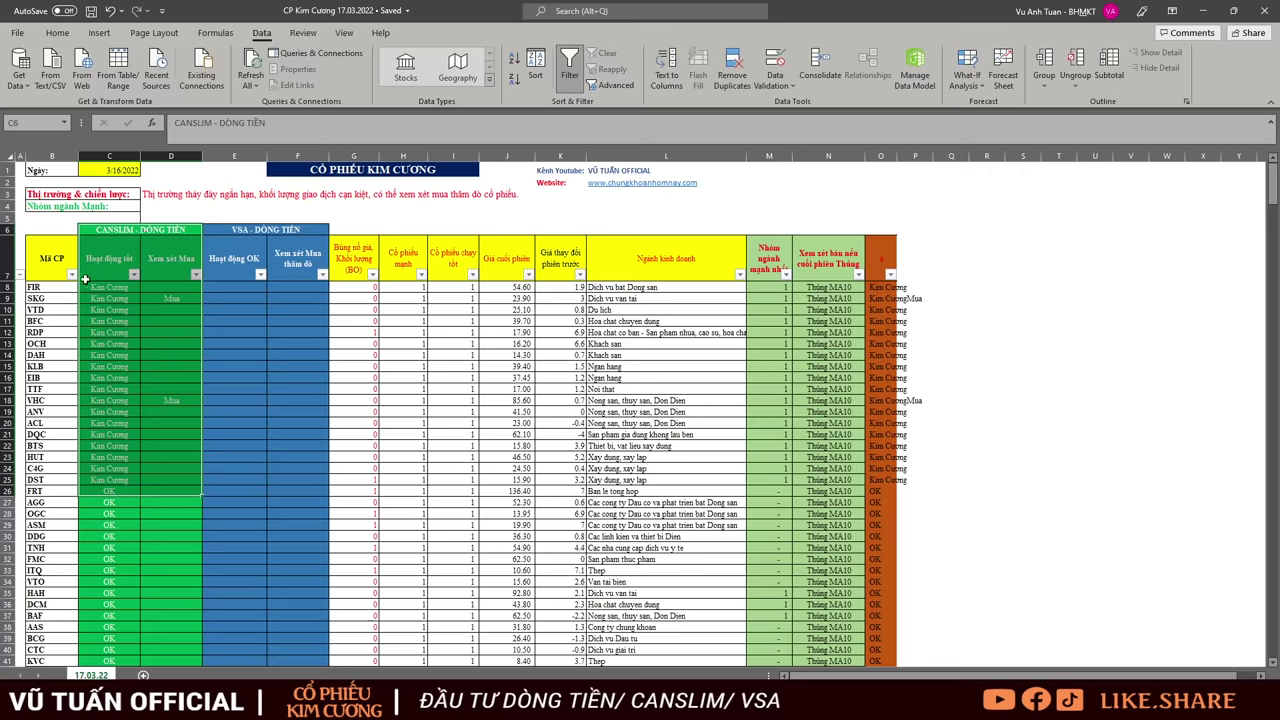
left_click_drag(249, 232, 244, 505)
left_click_drag(110, 230, 132, 480)
Examine the stocks rated Kim Cương in the Hoạt động tốt column, including the HUT row
left_click_drag(108, 290, 97, 486)
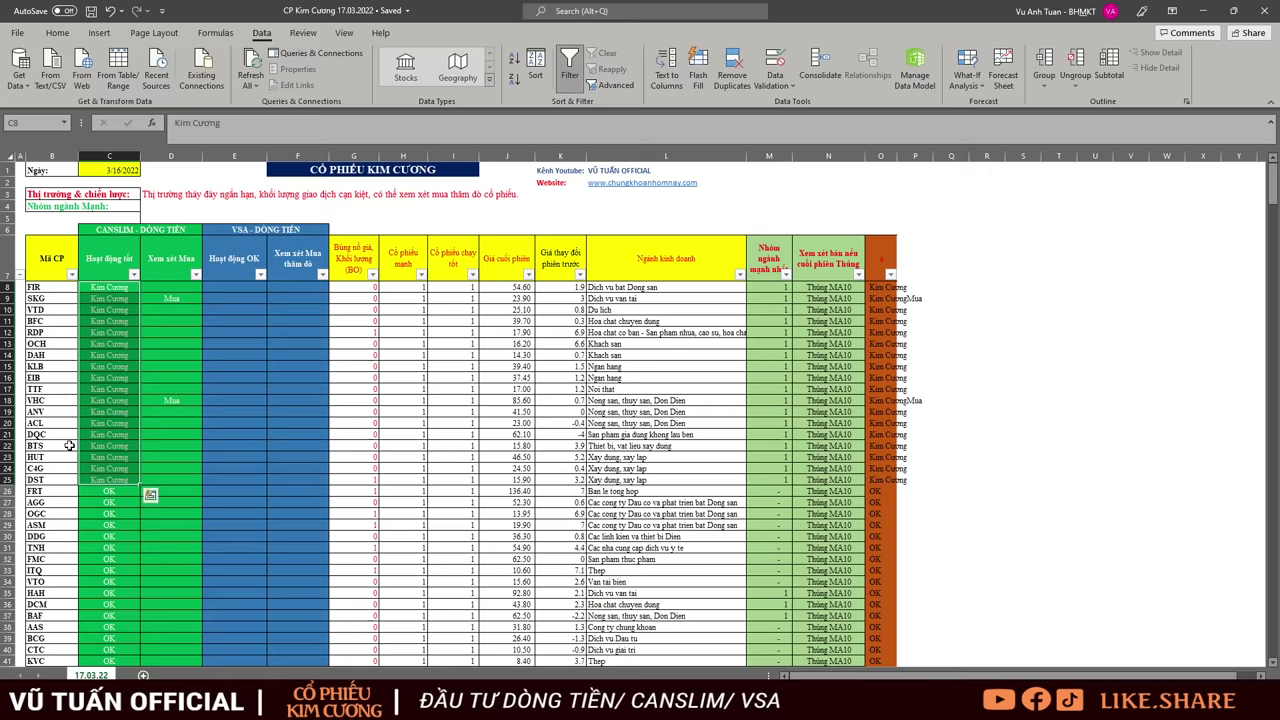
left_click_drag(61, 437, 110, 459)
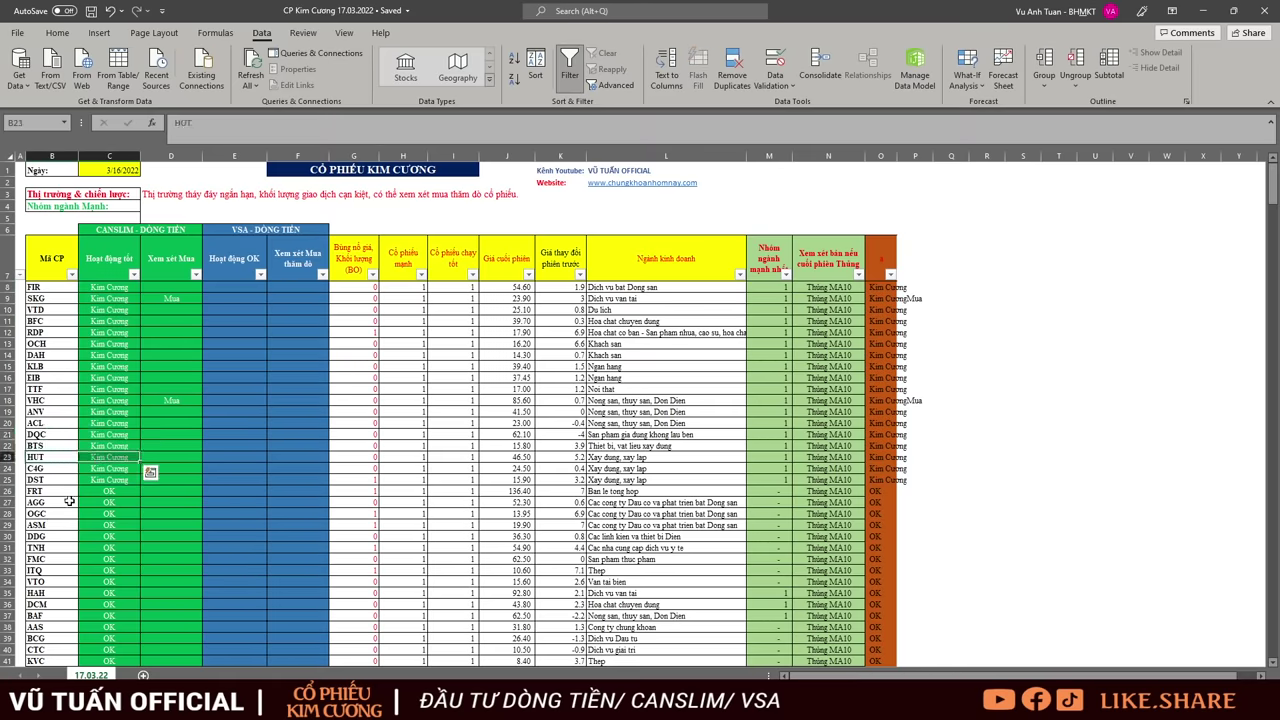
left_click_drag(117, 288, 118, 487)
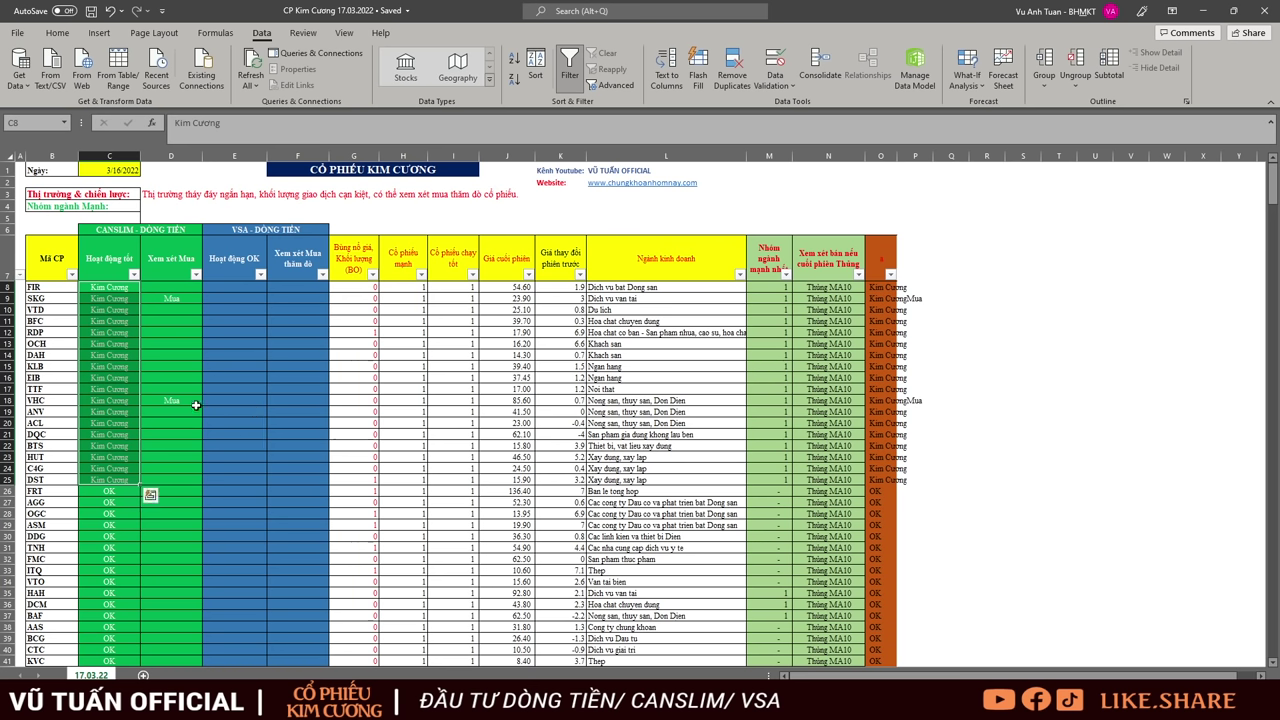
left_click_drag(110, 287, 113, 470)
Examine the stocks rated OK in the Hoạt động tốt column, from FRT down to DPM
scroll(130, 362, "down", 3)
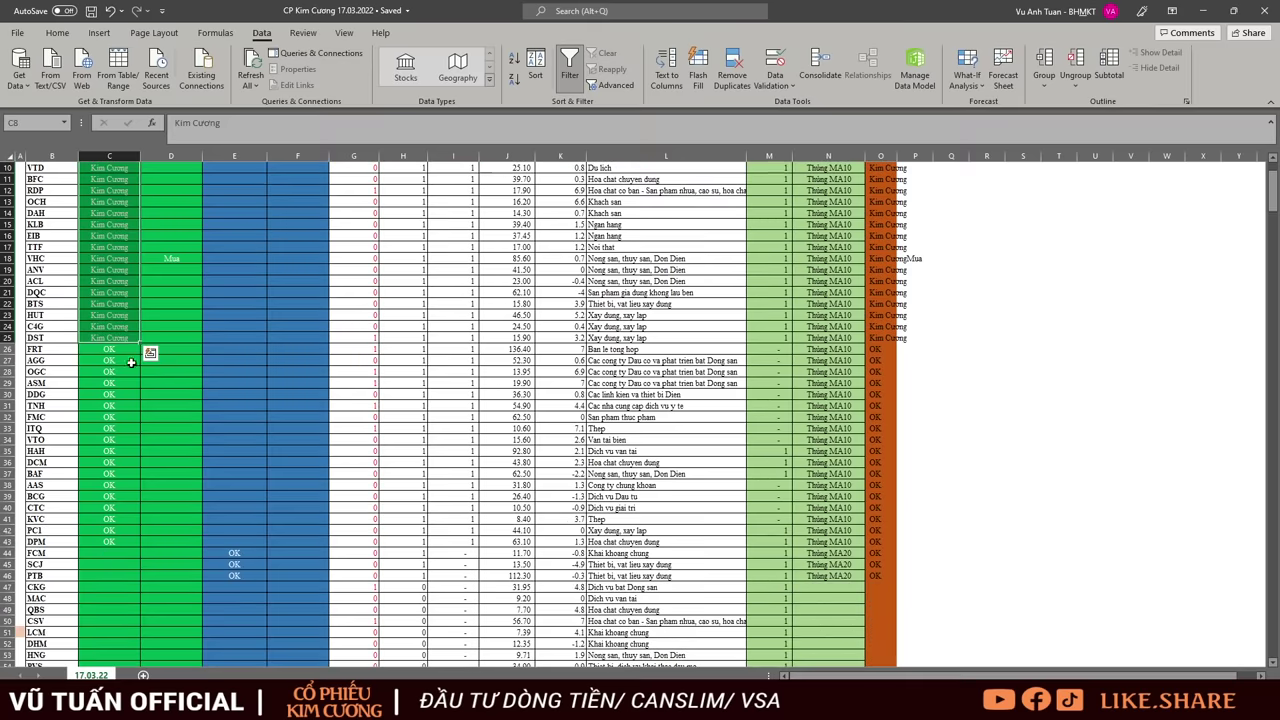
left_click_drag(109, 349, 97, 545)
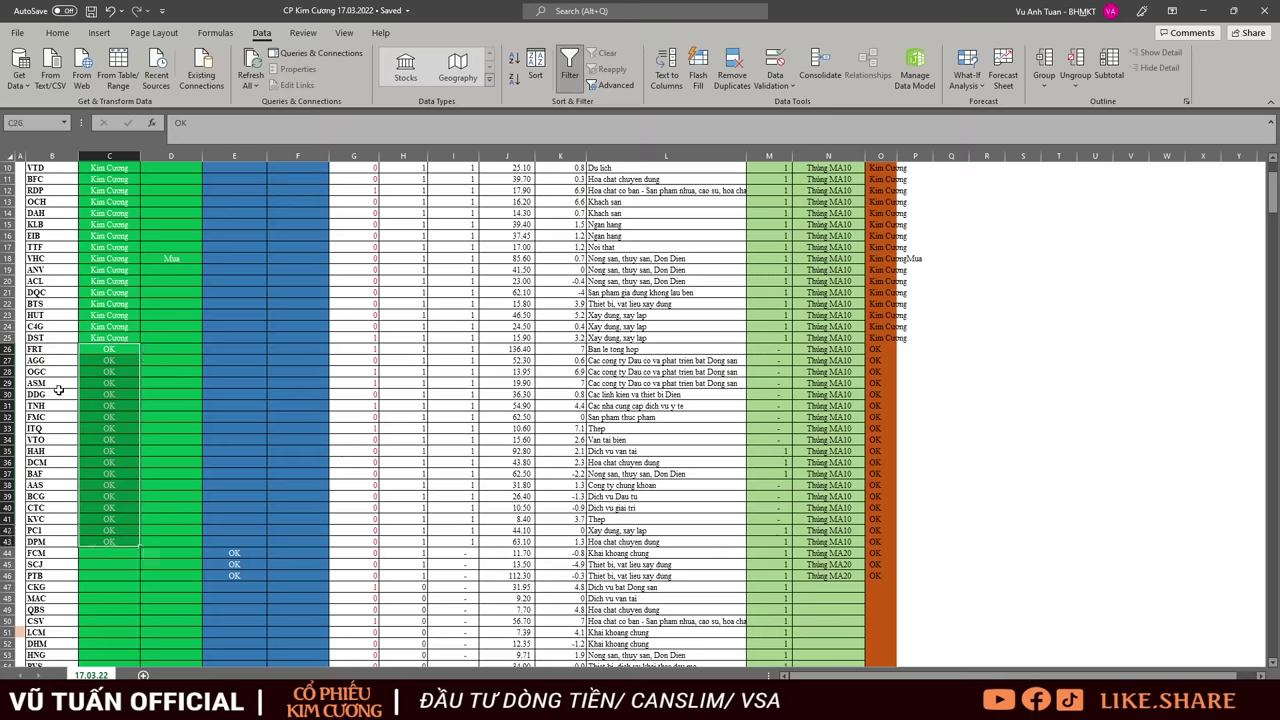
left_click_drag(50, 349, 106, 540)
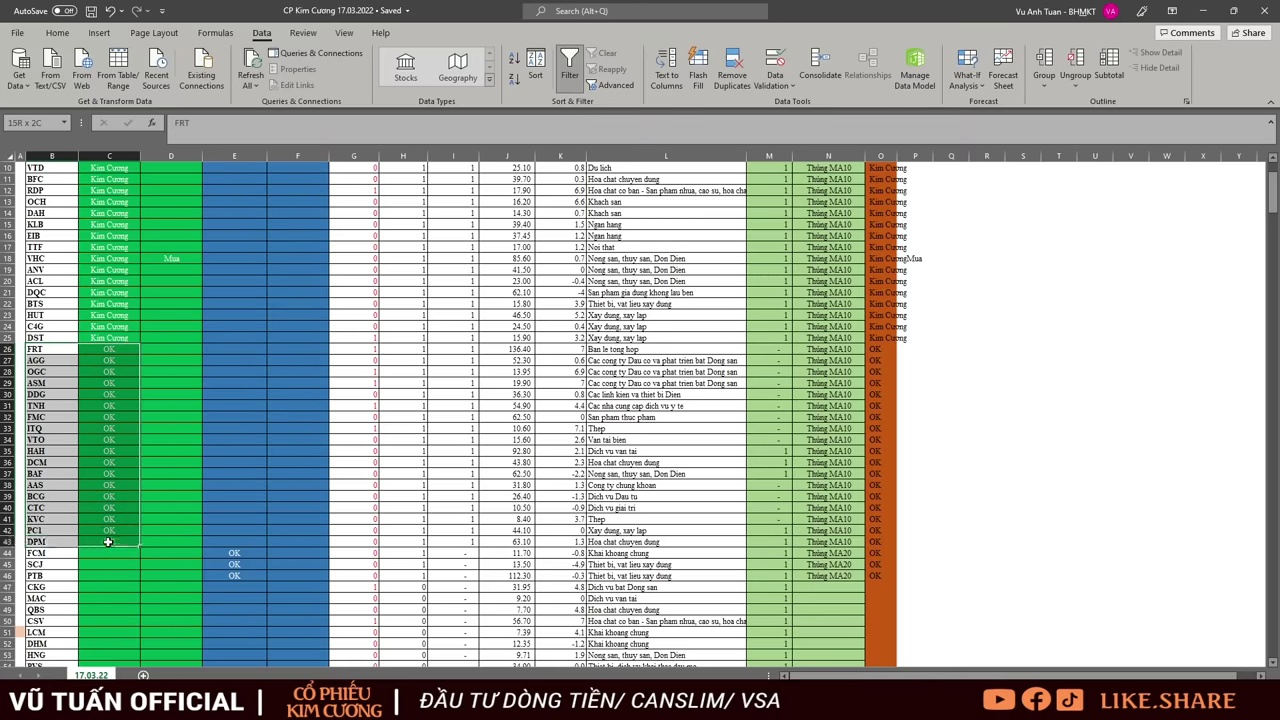
scroll(171, 506, "up", 3)
scroll(10, 466, "down", 1)
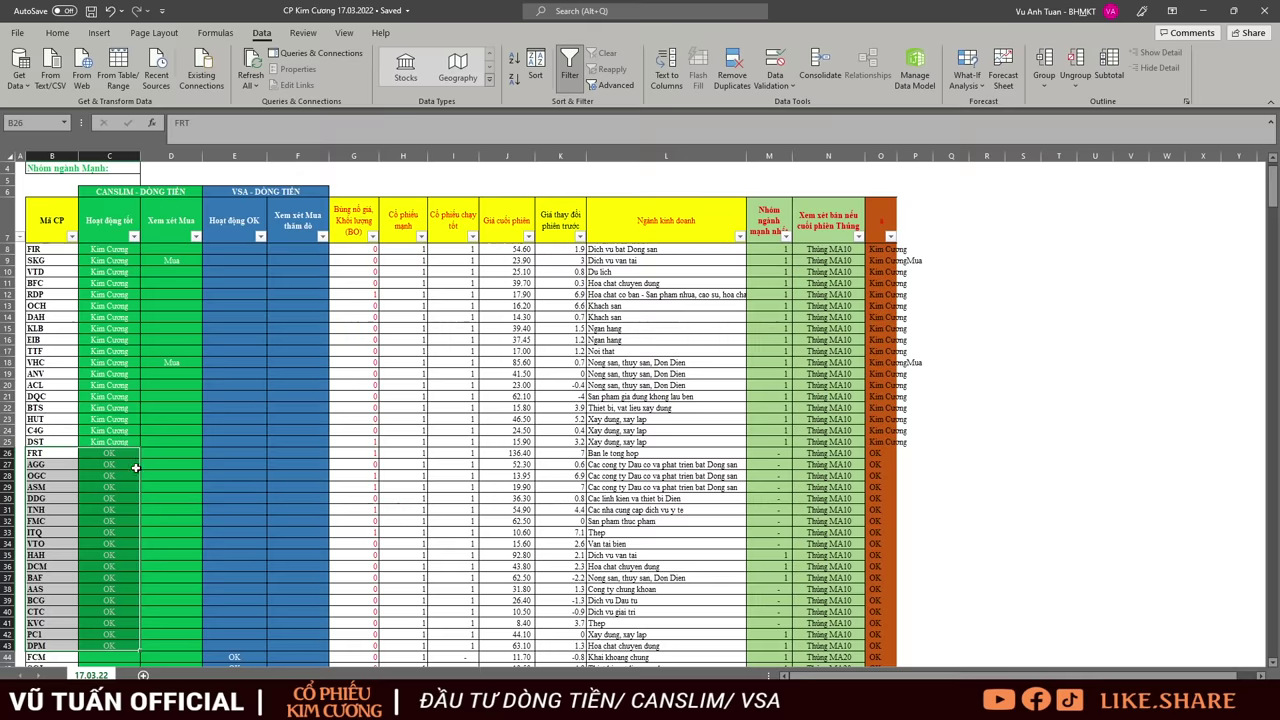
scroll(143, 500, "down", 3)
scroll(264, 437, "up", 4)
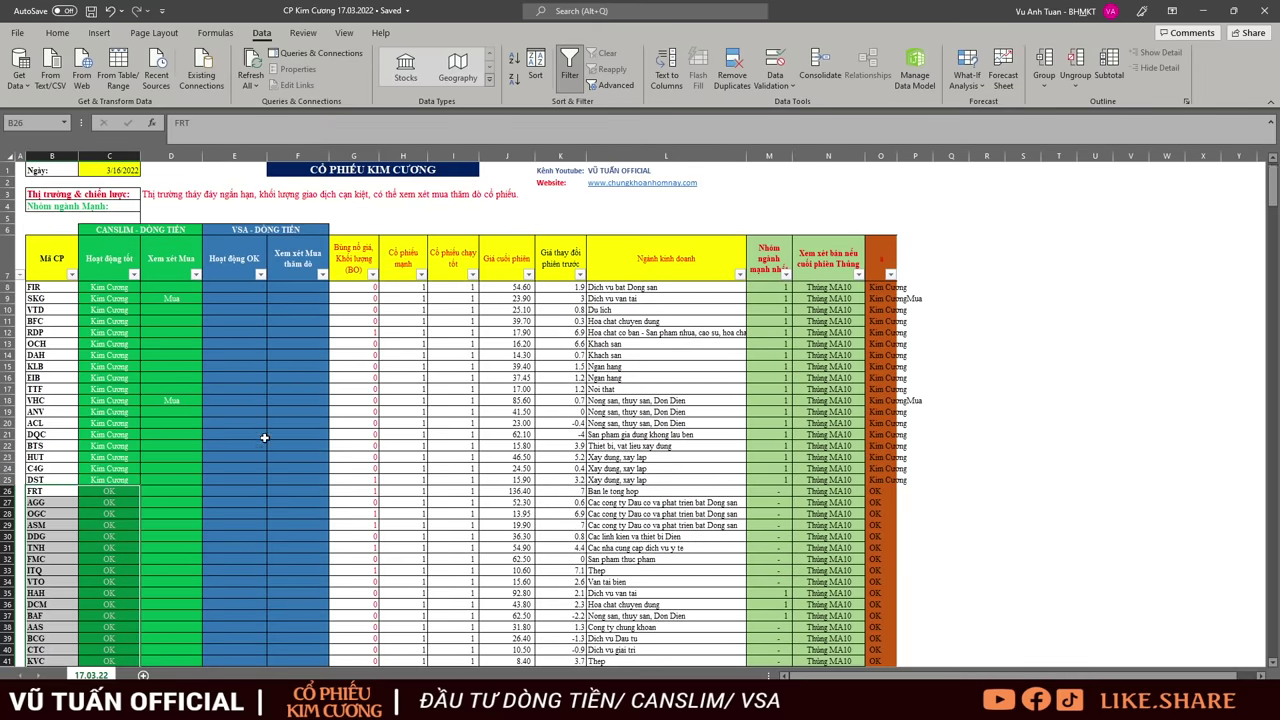
Filter the Xem xét Mua column to show only Mua and review the filtered stocks
left_click(207, 322)
left_click(195, 274)
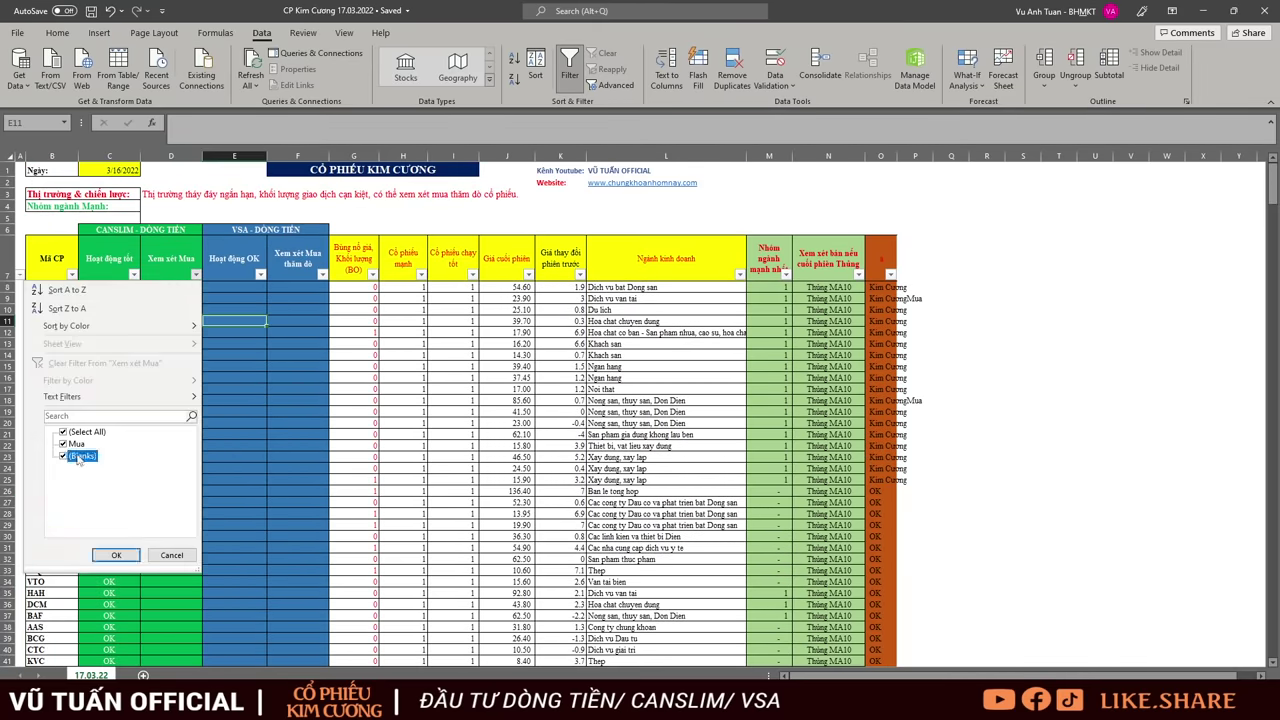
left_click(114, 554)
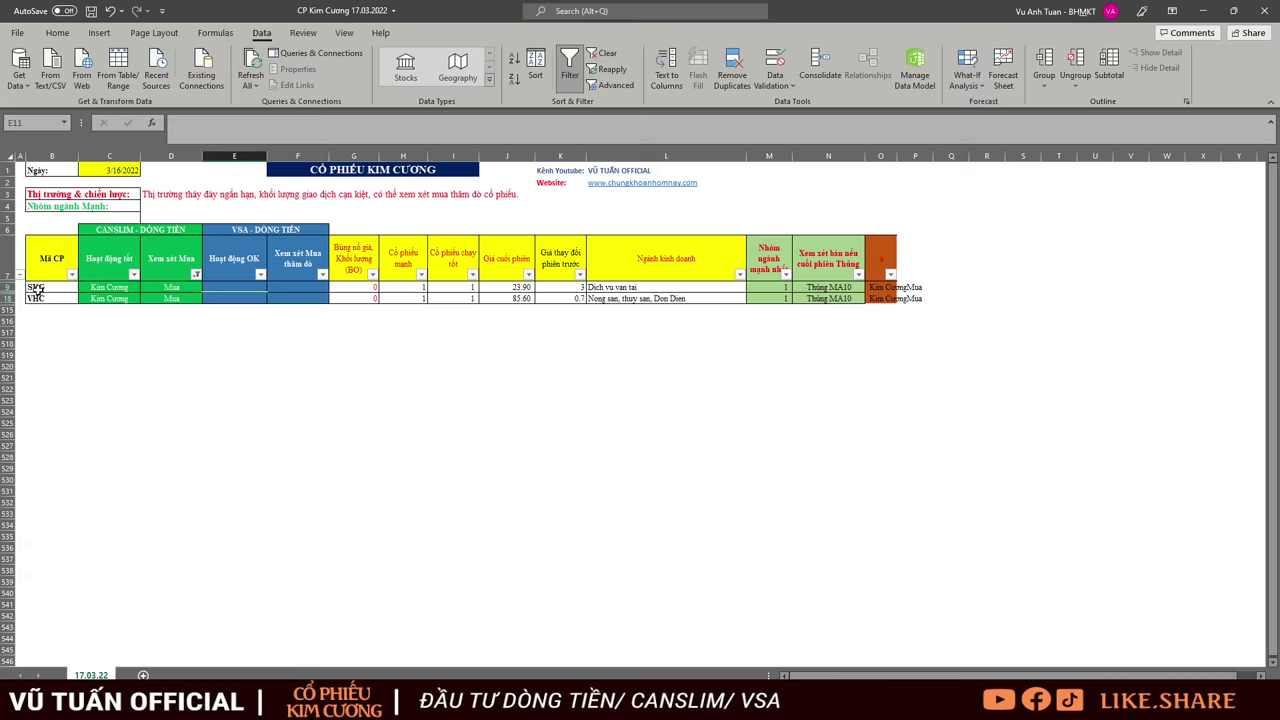
left_click_drag(36, 290, 196, 300)
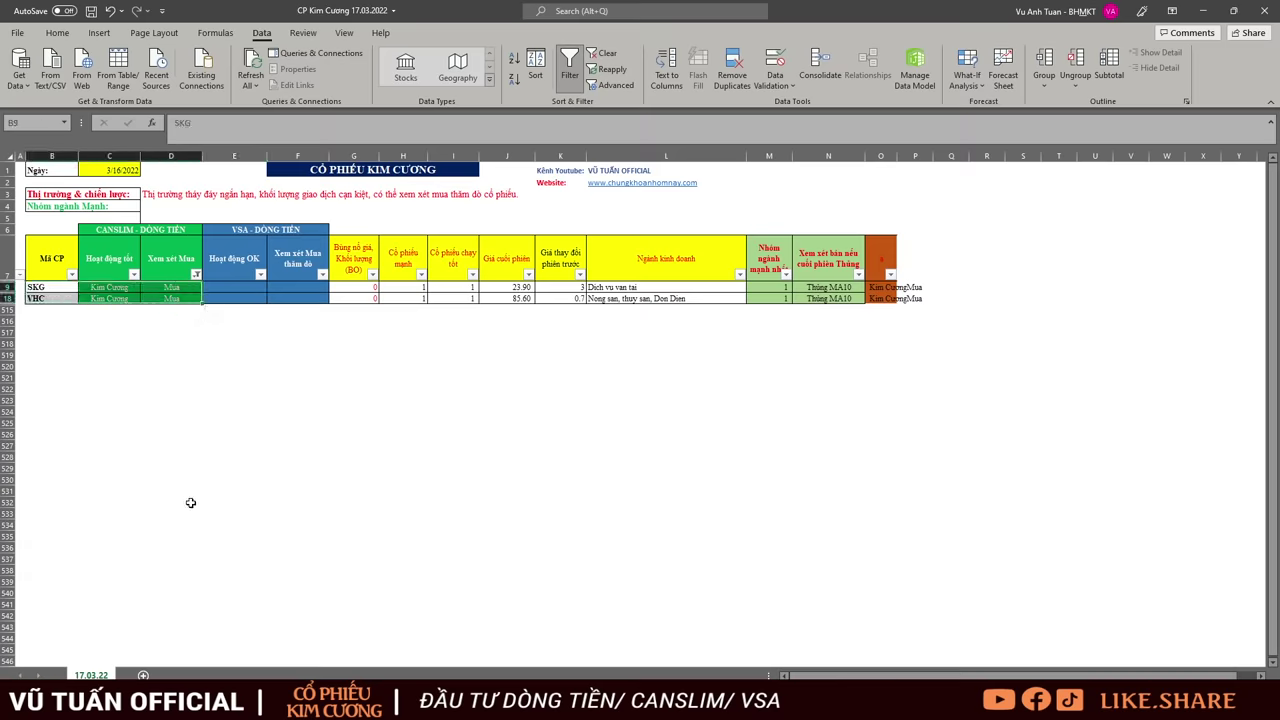
left_click(133, 398)
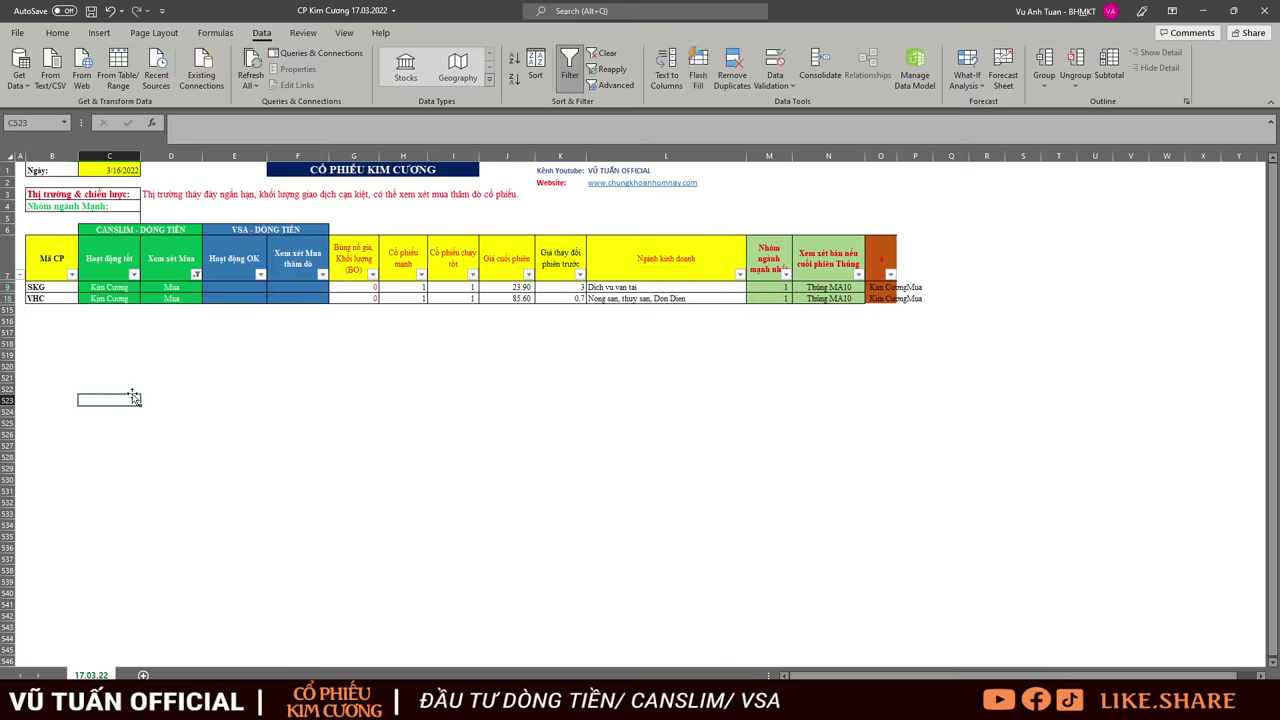
Clear the Xem xét Mua filter to list all the stocks again
left_click(224, 346)
key("alt+a")
key("c")
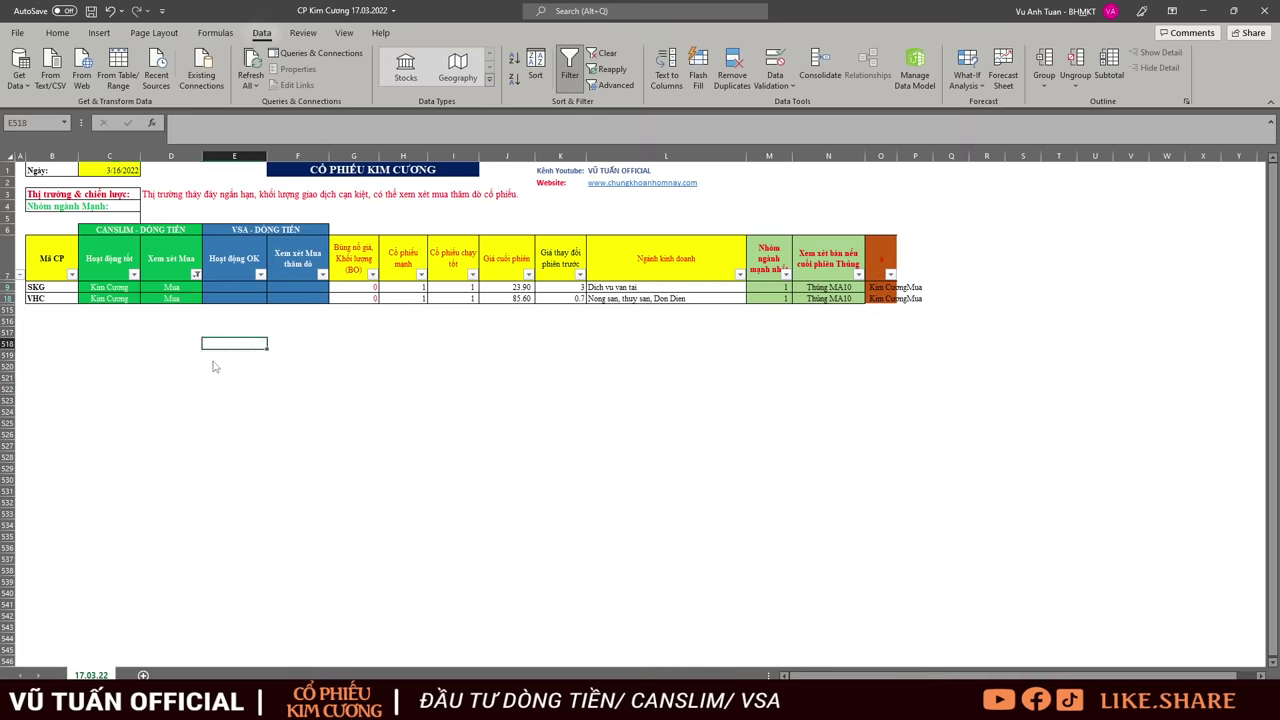
left_click(230, 333)
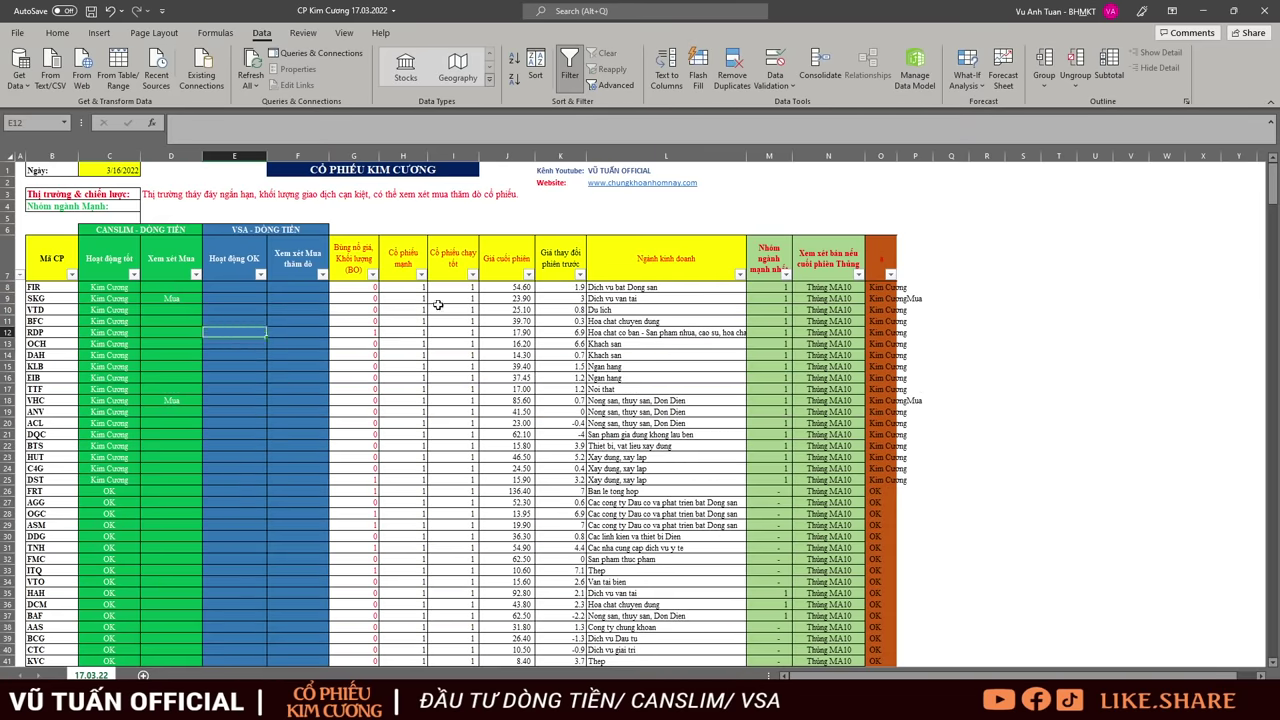
Filter the Xem xét Mua thăm dò column to show only Thăm dò and select the filtered stock rows
left_click(321, 276)
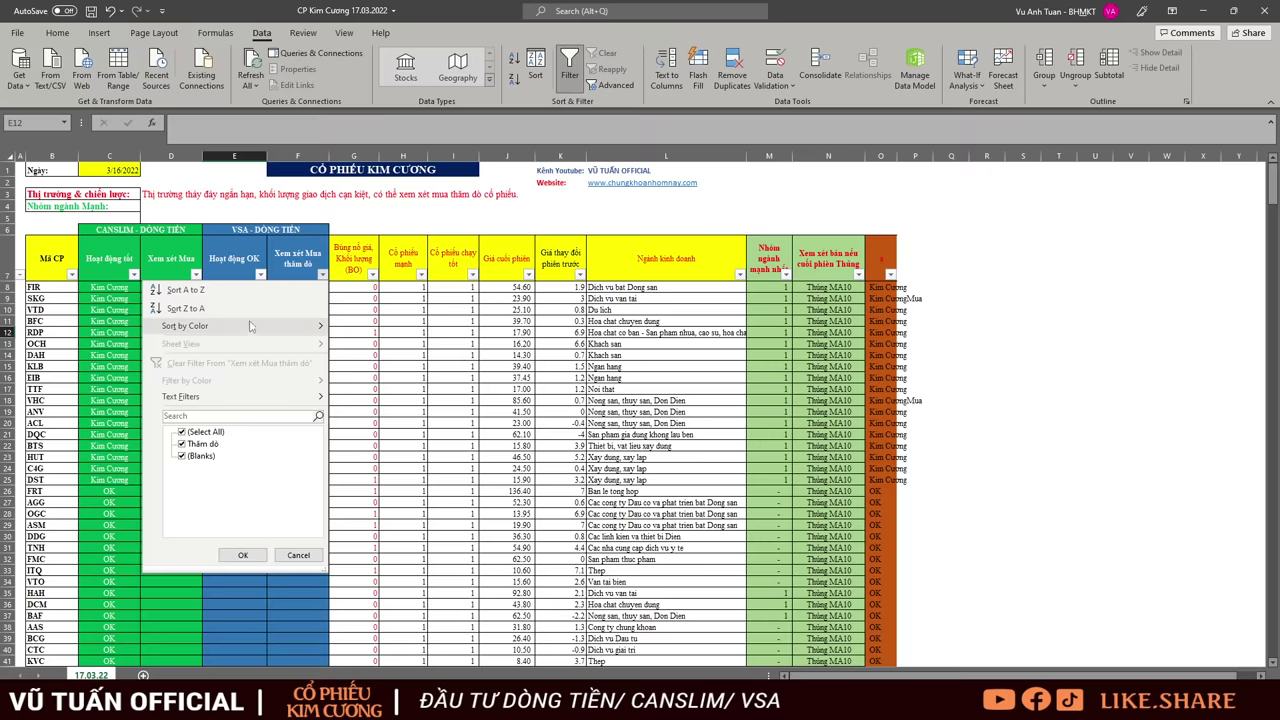
left_click(182, 456)
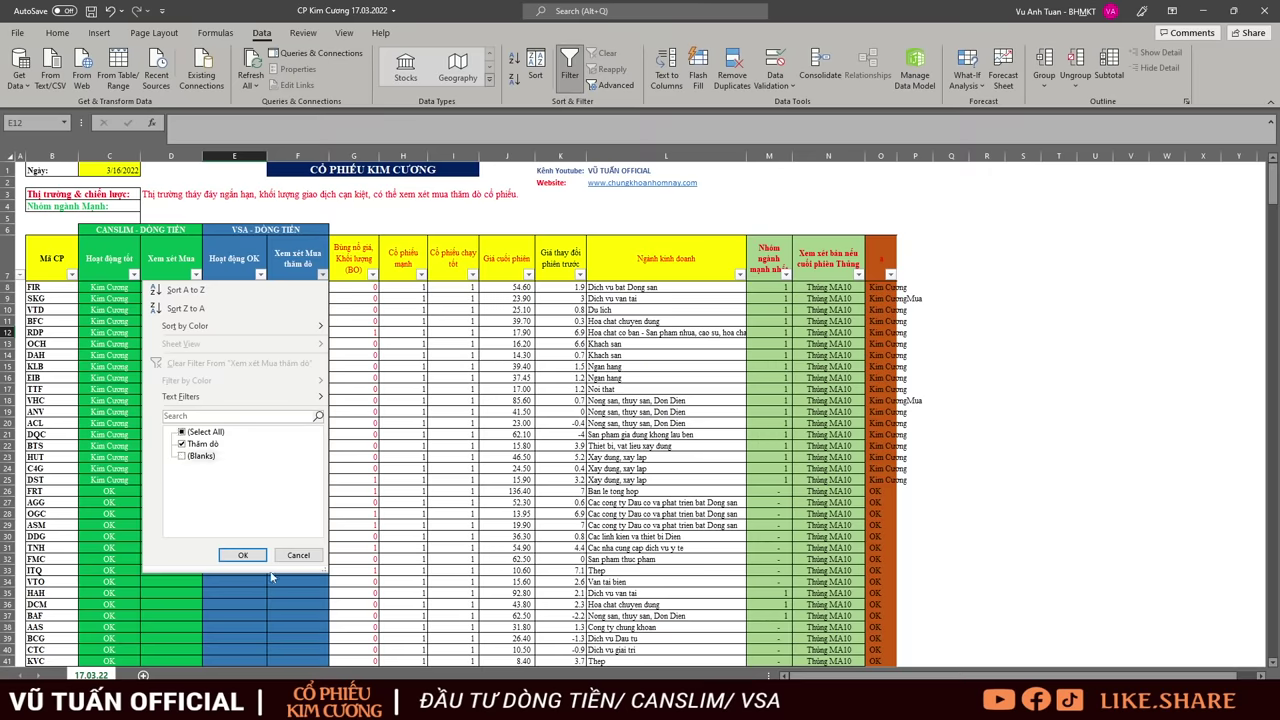
left_click(243, 556)
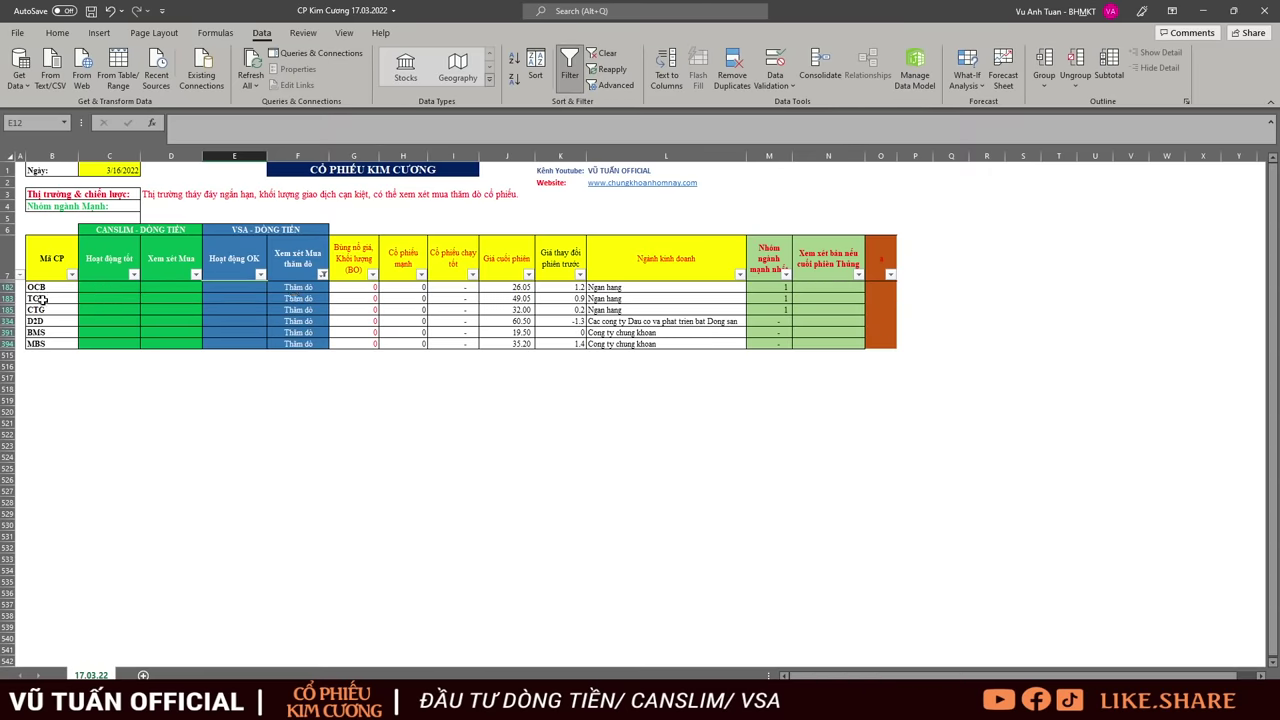
left_click_drag(50, 287, 300, 347)
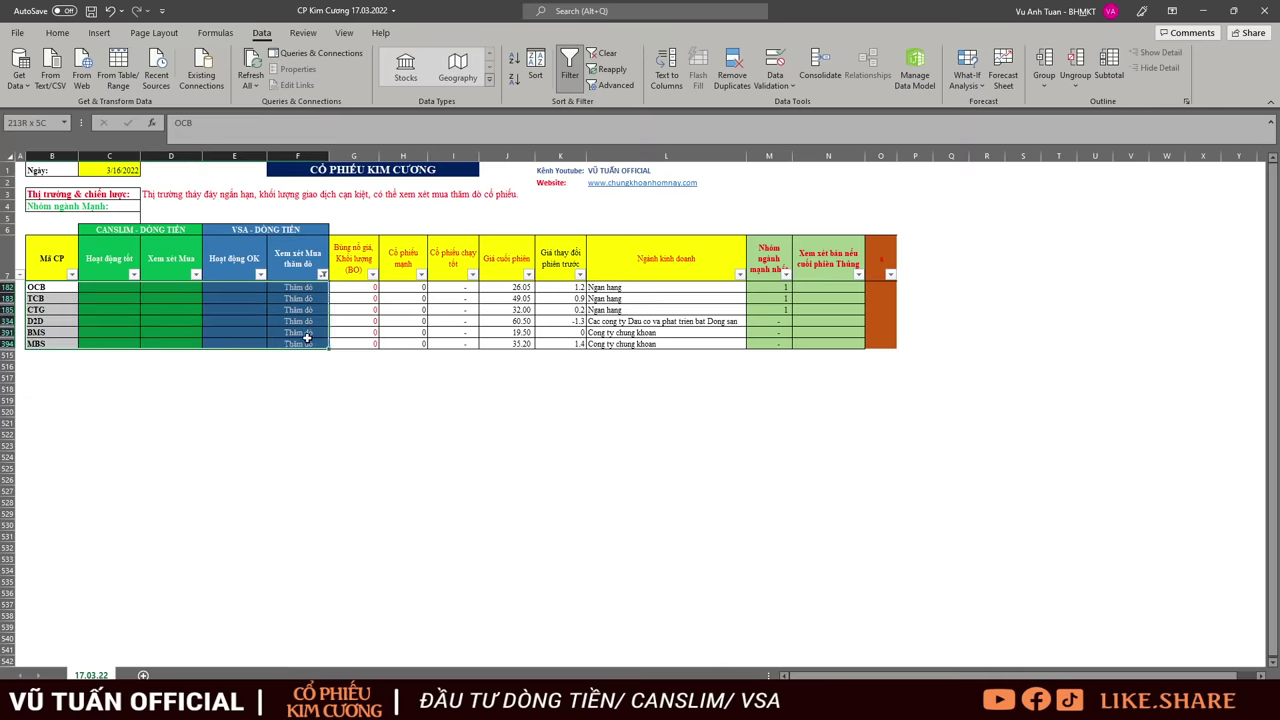
Compare the Xem xét Mua thăm dò column with the CANSLIM columns for the filtered stocks
left_click(297, 253)
key("ctrl+shift+Down")
left_click(183, 262)
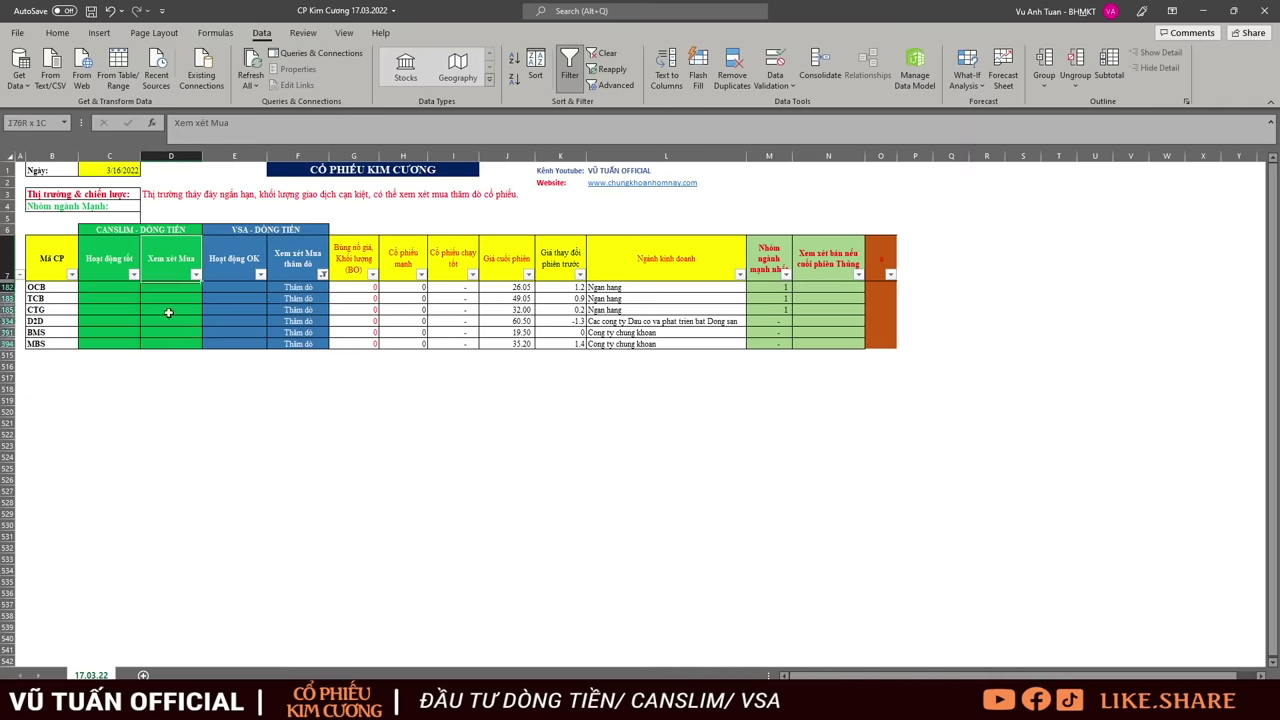
key("ctrl+shift+Down")
left_click_drag(286, 261, 307, 345)
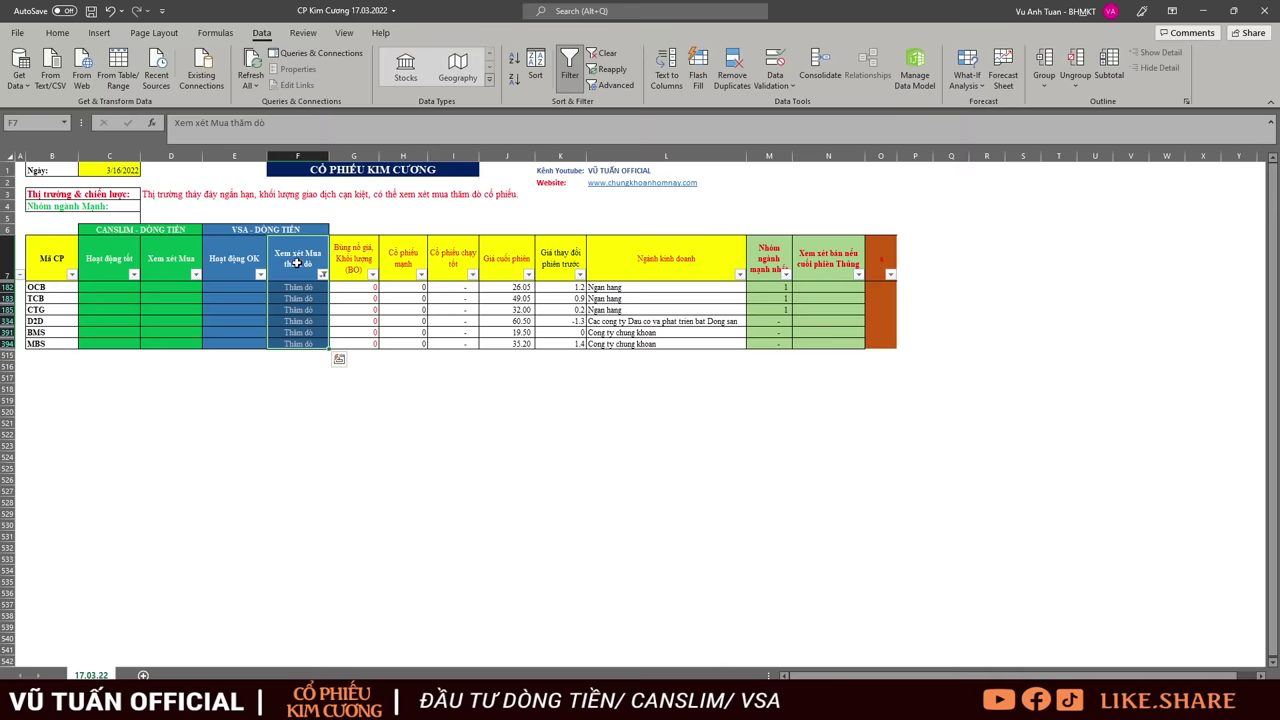
left_click_drag(297, 262, 305, 346)
left_click_drag(136, 237, 145, 355)
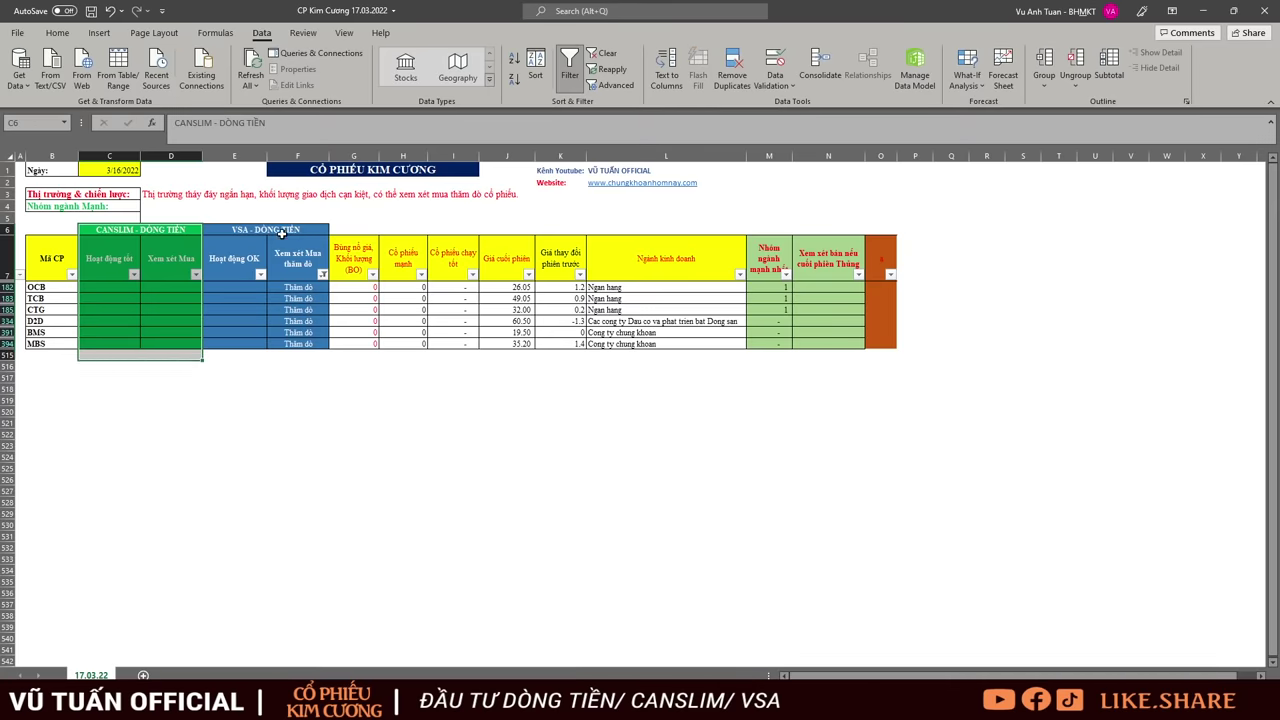
left_click_drag(311, 263, 315, 346)
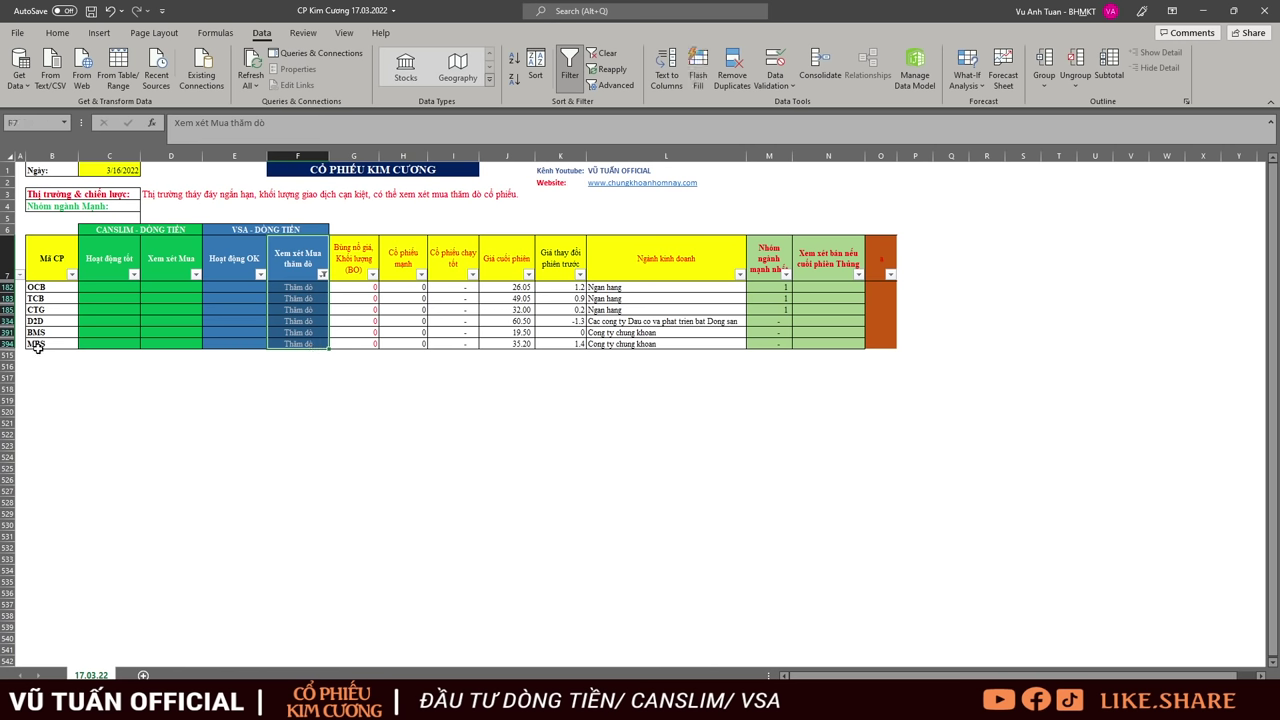
Examine the business sectors of the filtered stocks, covering the bank rows and the D2D row
left_click_drag(634, 288, 239, 311)
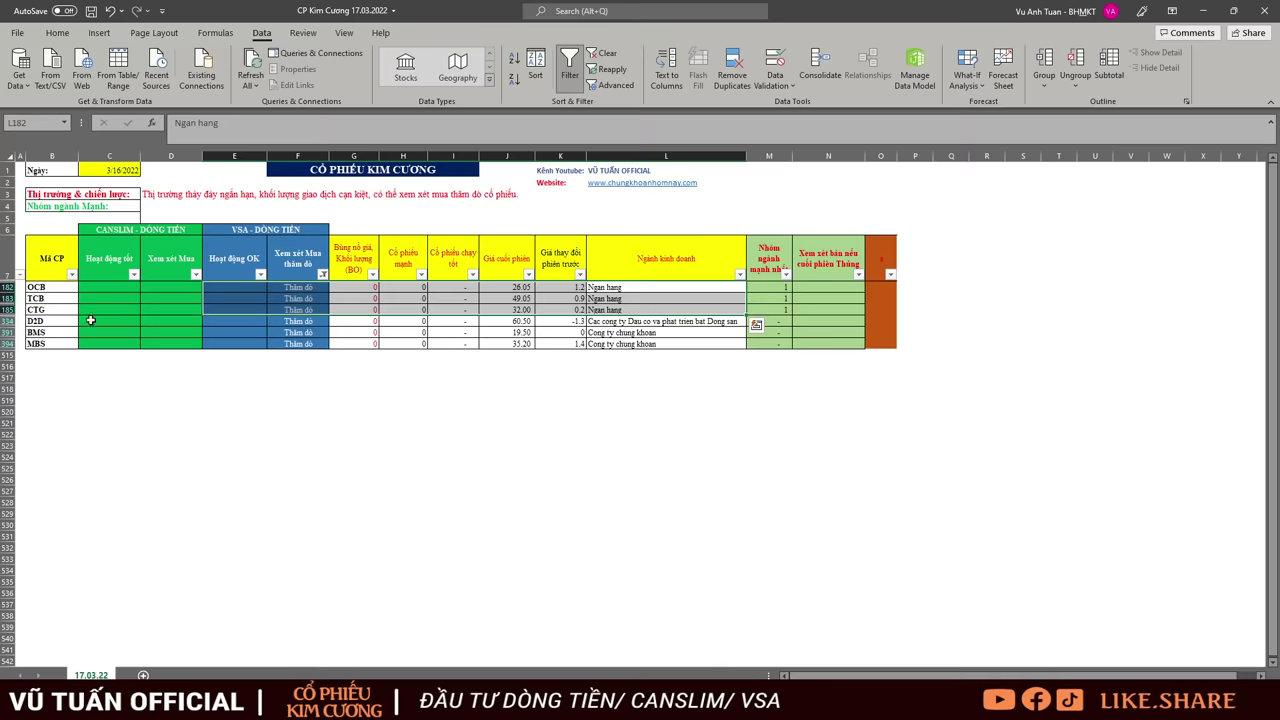
left_click(297, 322)
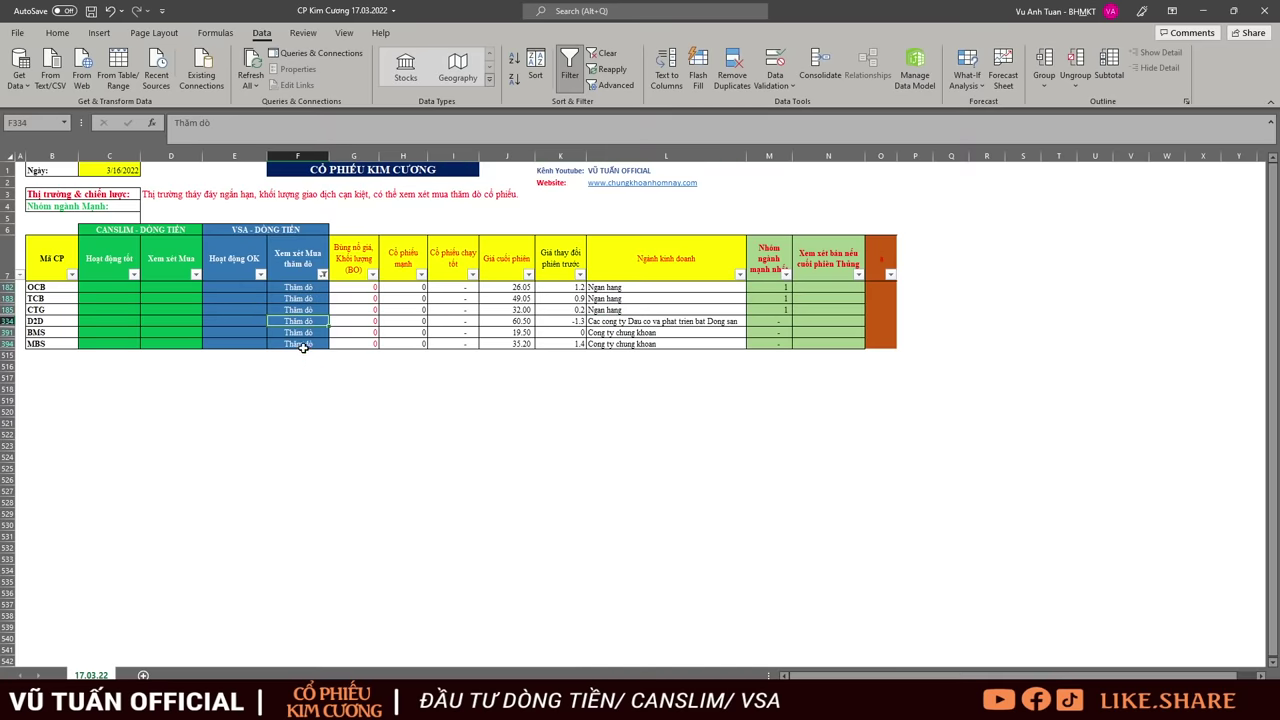
left_click(303, 344)
left_click(685, 321)
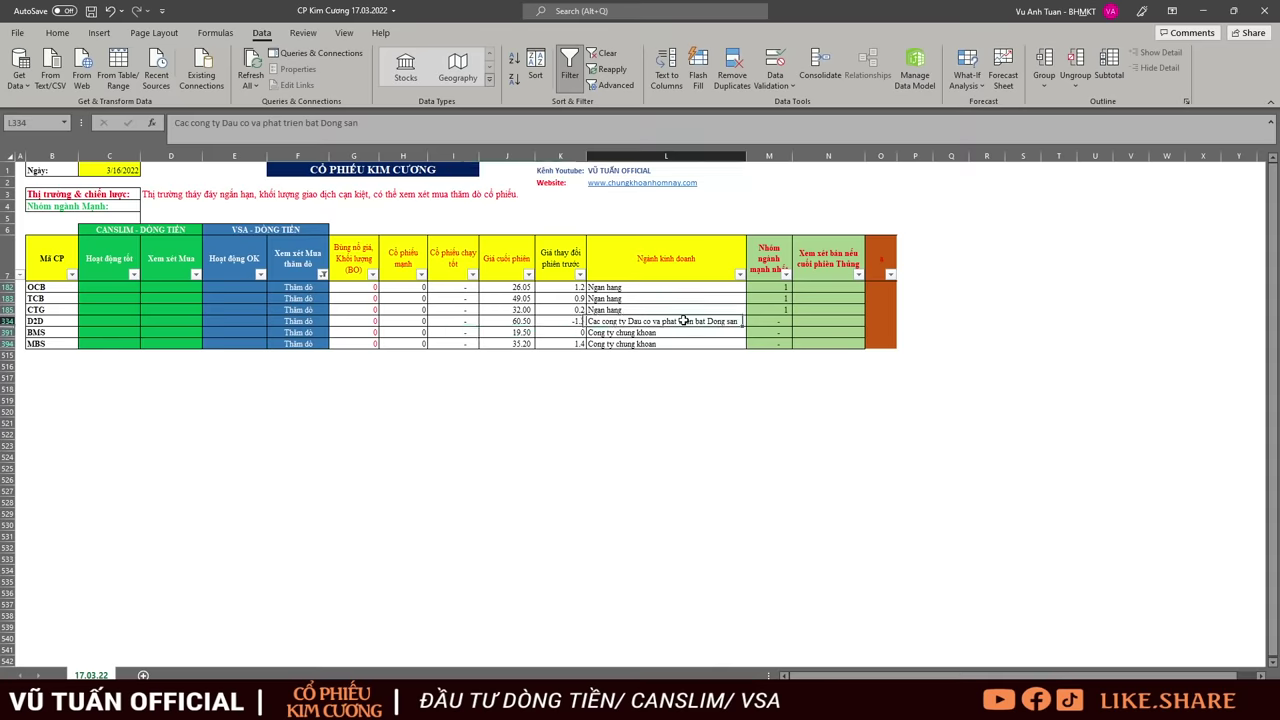
Examine the securities company rows and the Thăm dò cells, and clear the filter to list all the stocks again
left_click_drag(645, 333, 656, 352)
key("ctrl+v")
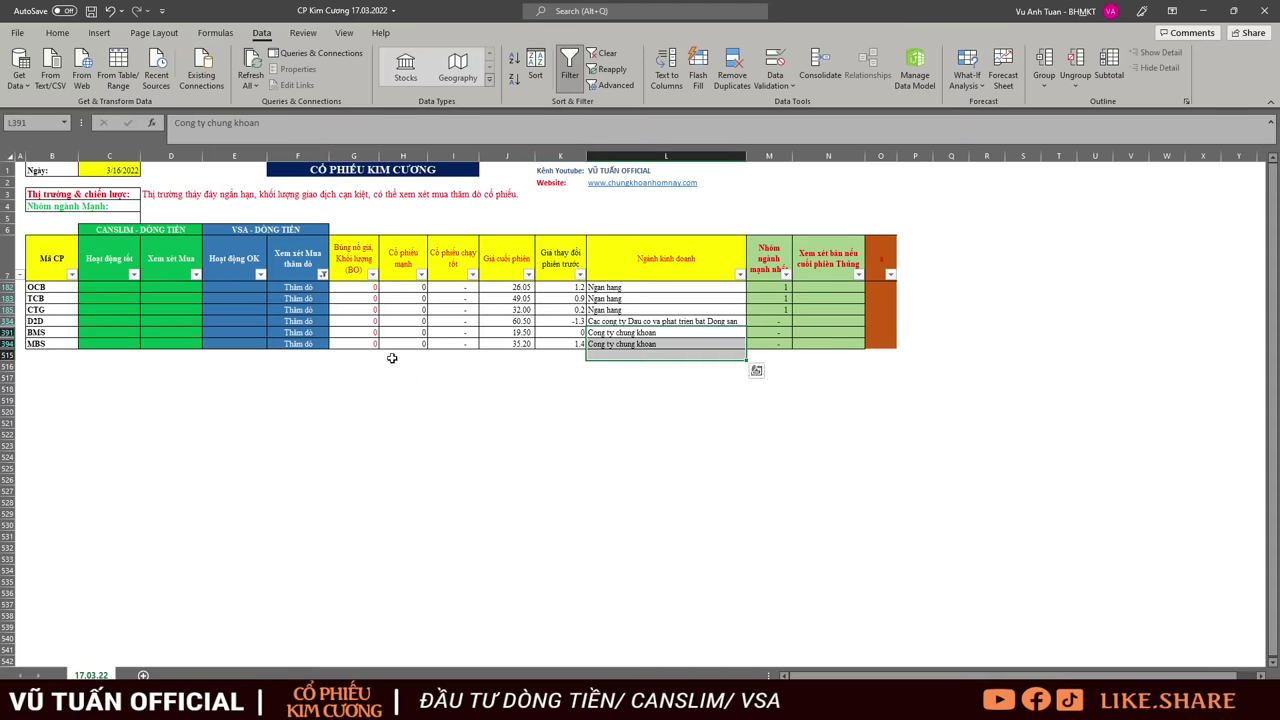
left_click_drag(299, 288, 307, 345)
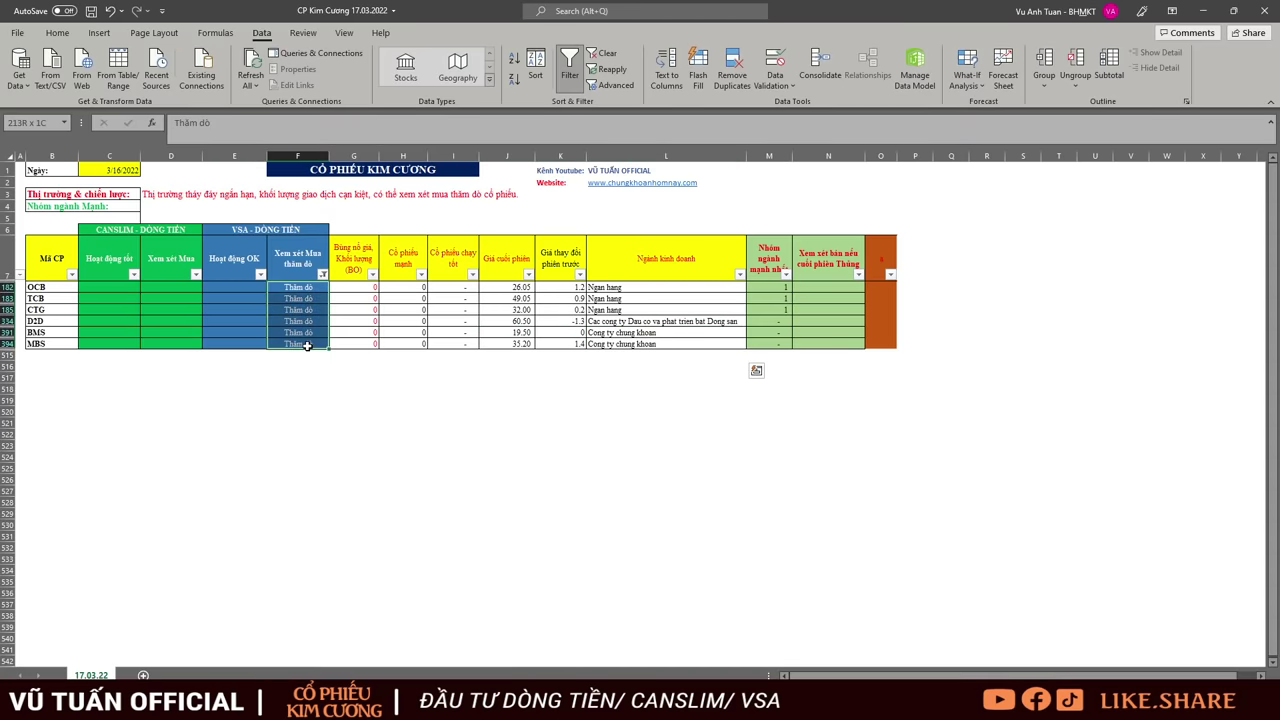
key("ctrl+v")
left_click(300, 298)
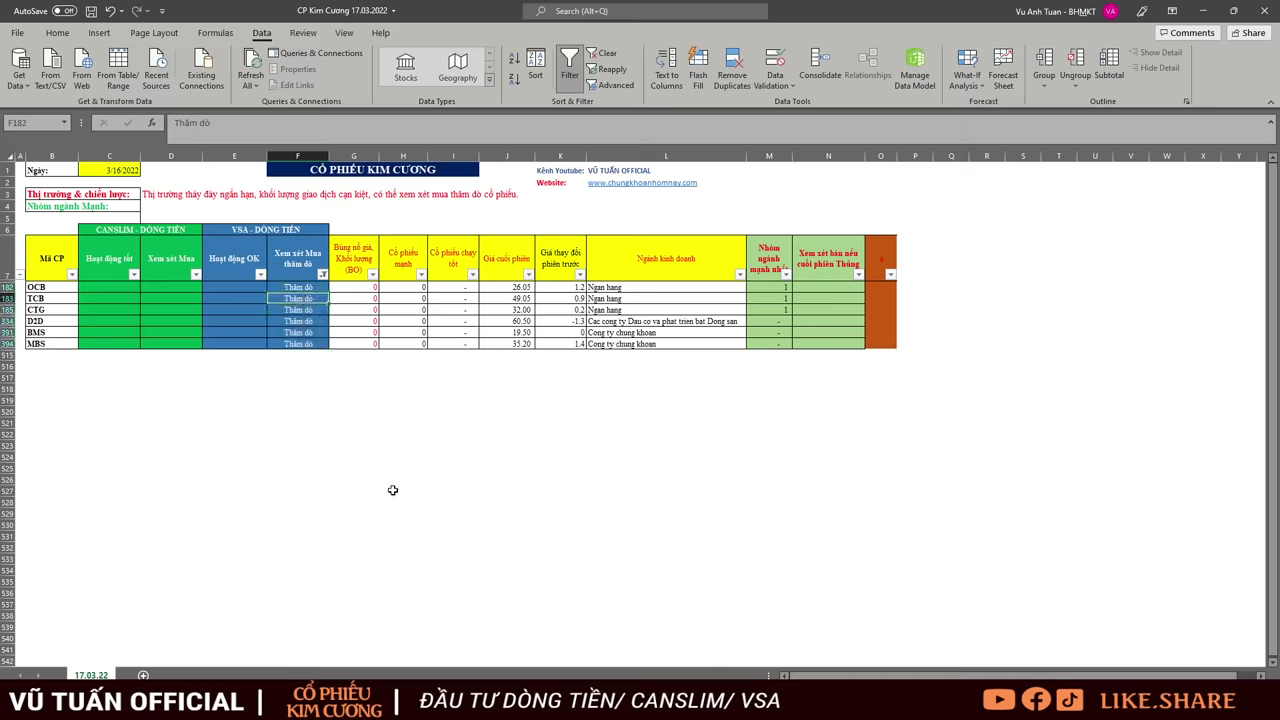
key("alt+a")
key("c")
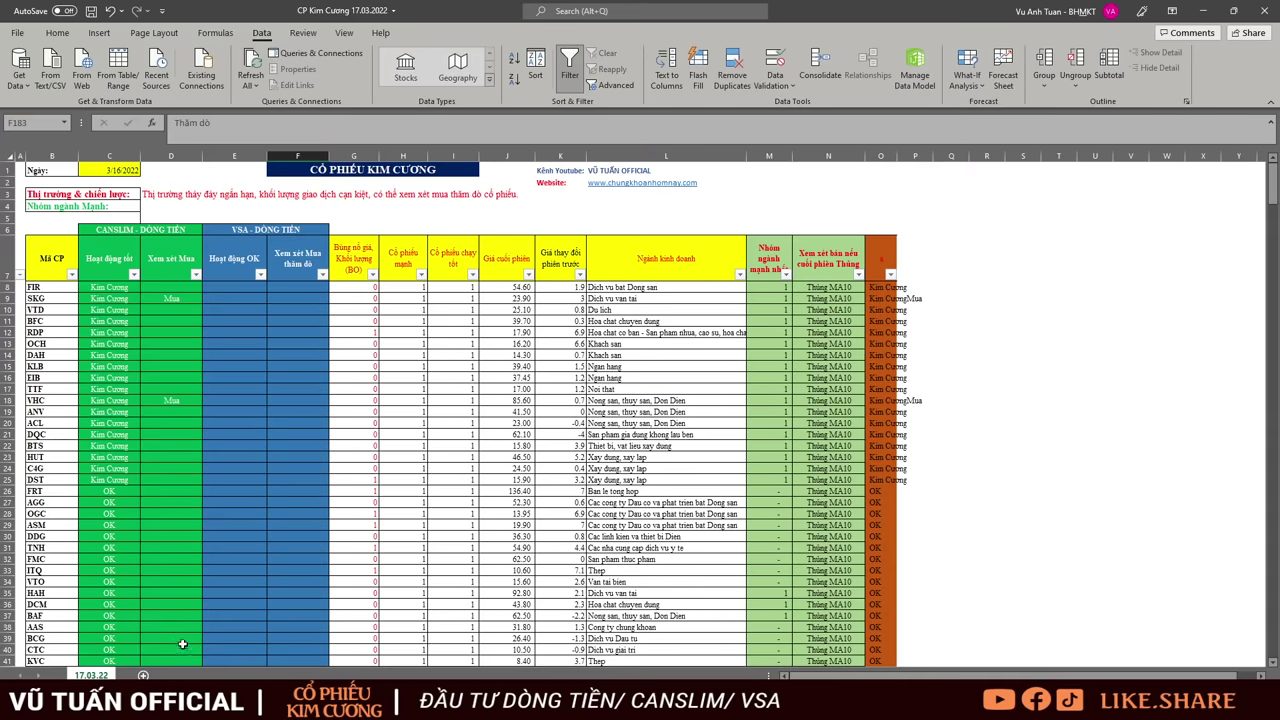
Switch to AmiBroker, widen the Analysis3 results pane and run the exploration on all symbols for 3/16/2022
key("alt+Tab")
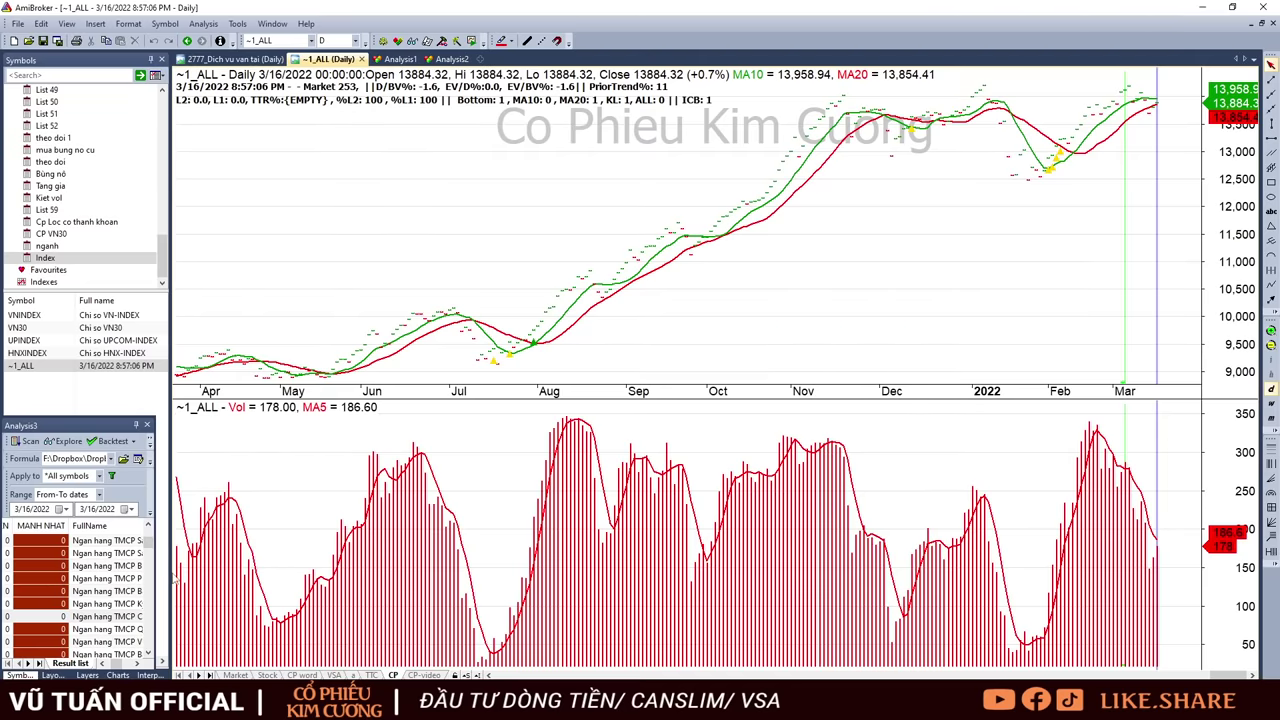
left_click_drag(157, 572, 640, 572)
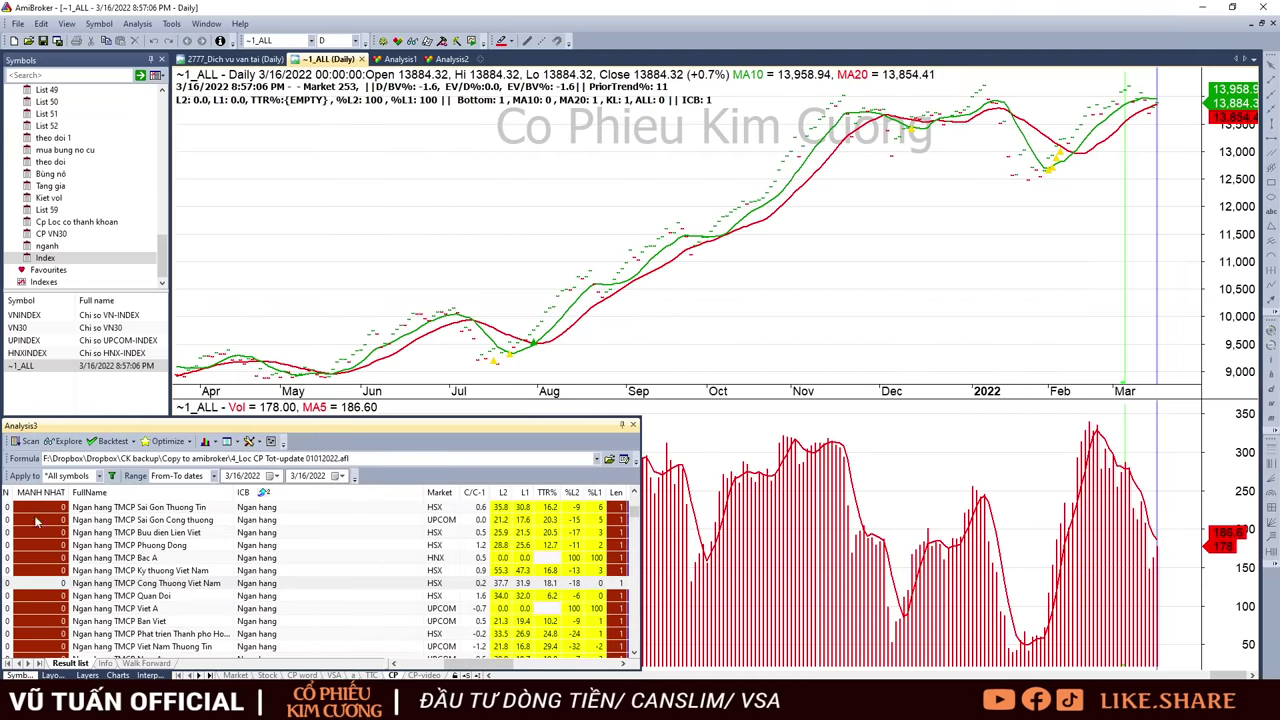
left_click(64, 441)
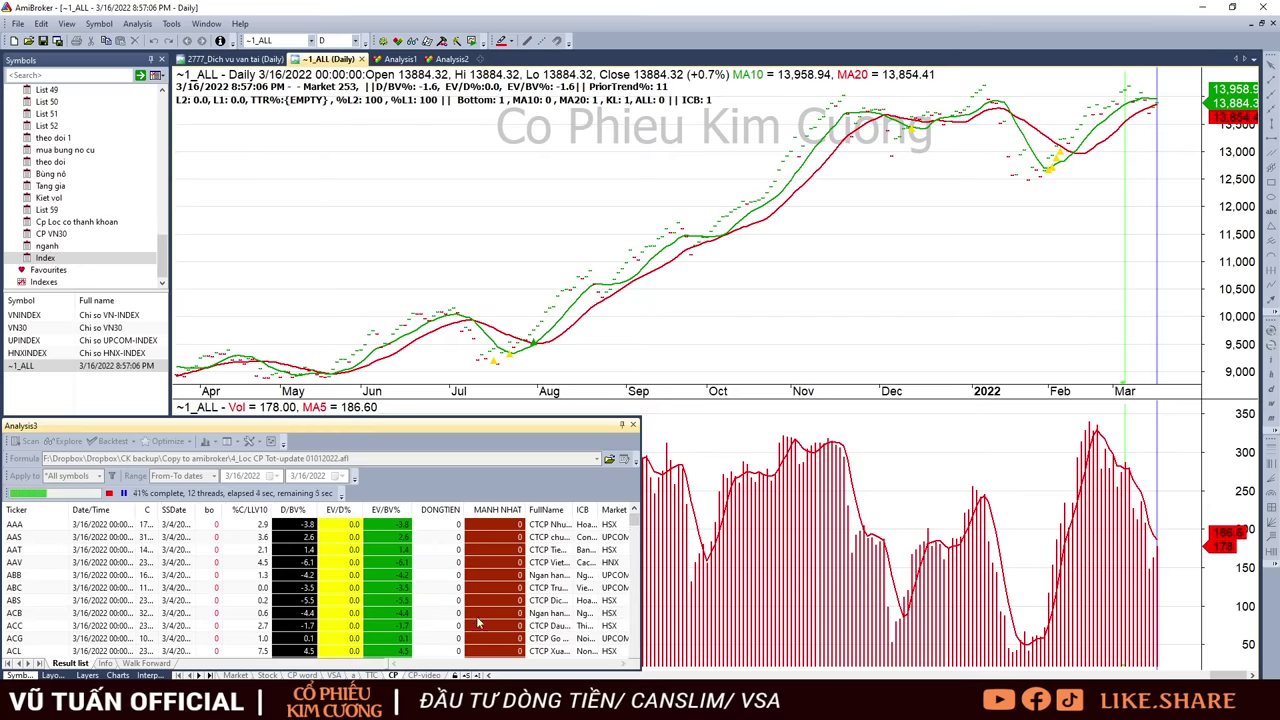
Glance at the Kim Cương workbook, return to AmiBroker and open the VNINDEX daily chart at the 2/18/2022 bar
key("alt+Tab")
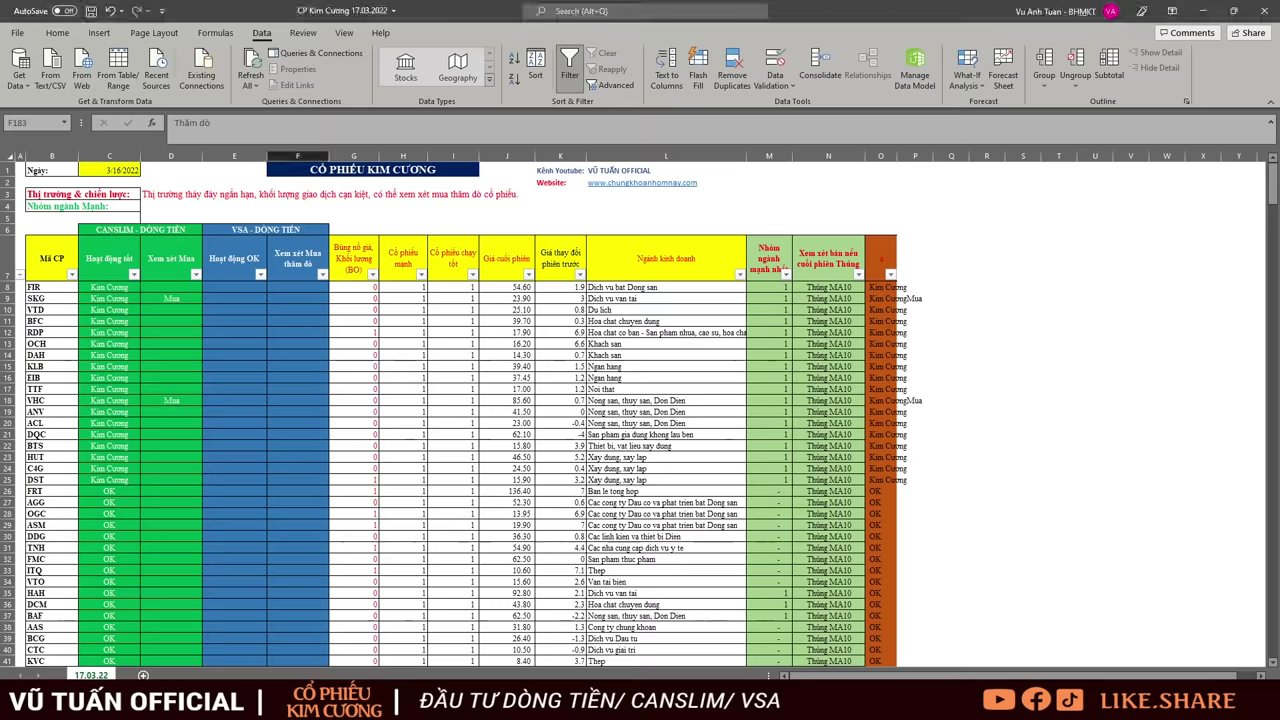
key("alt+Tab")
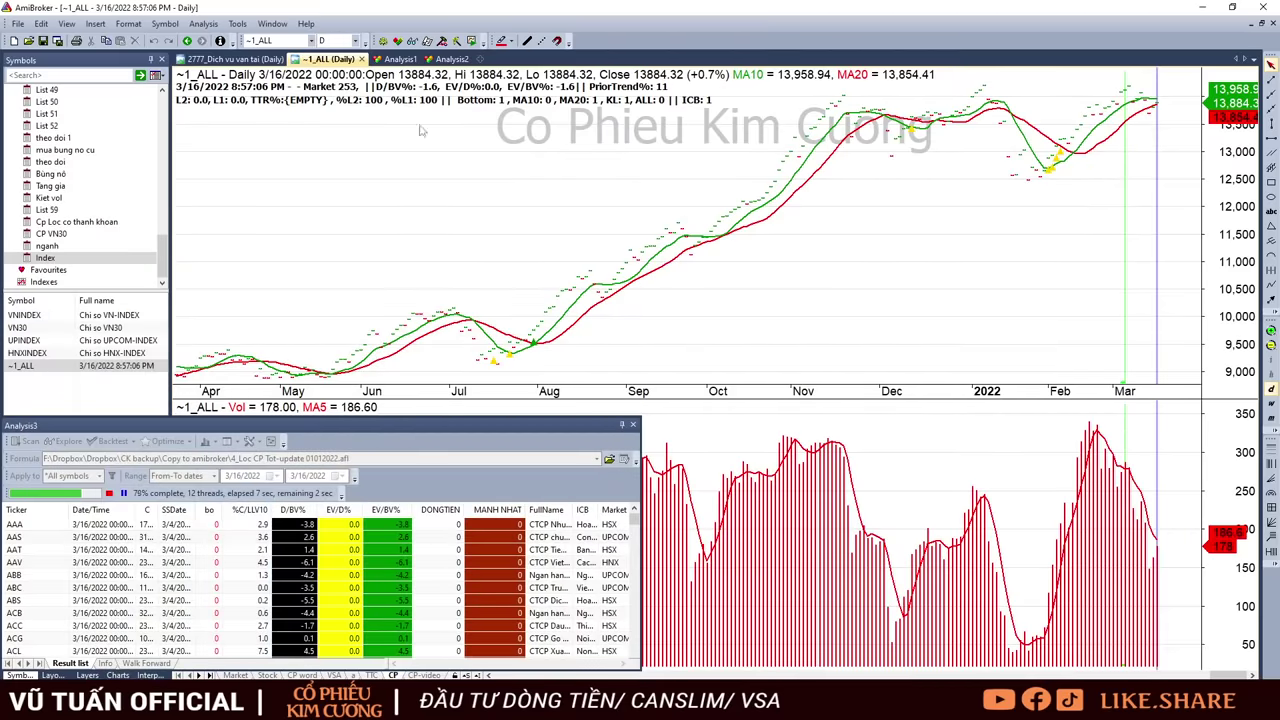
left_click(128, 318)
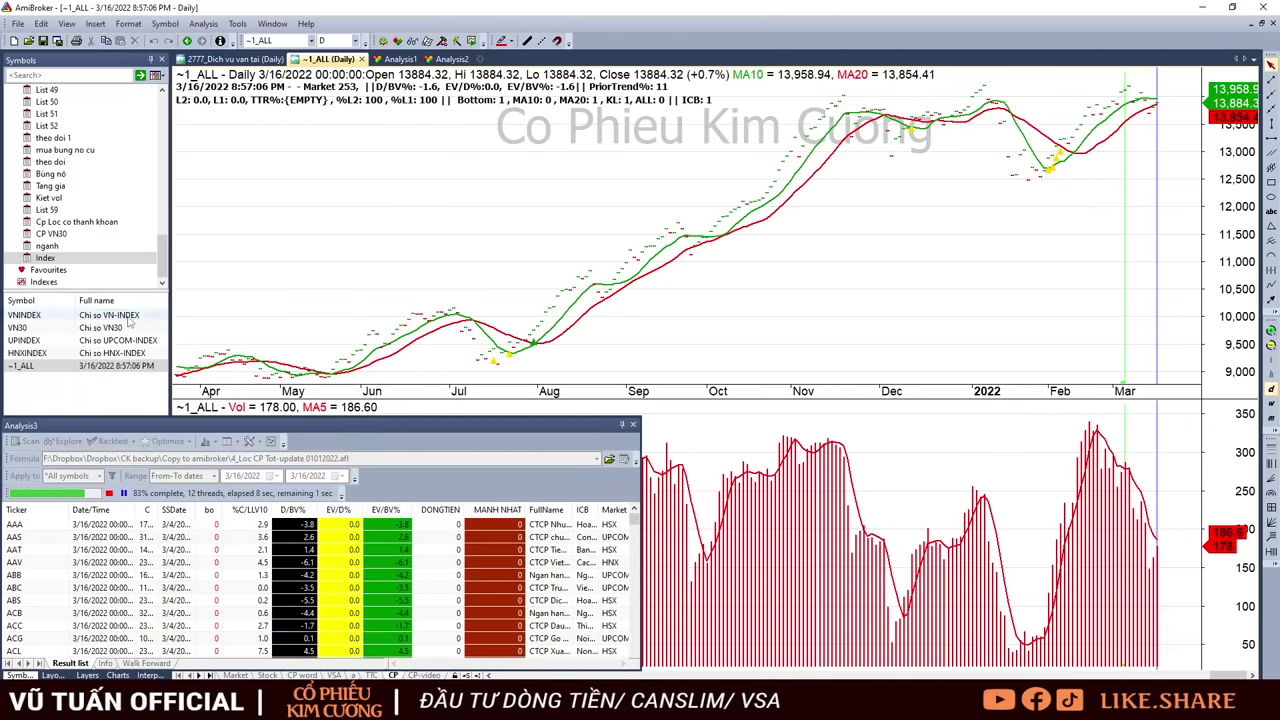
left_click(1086, 168)
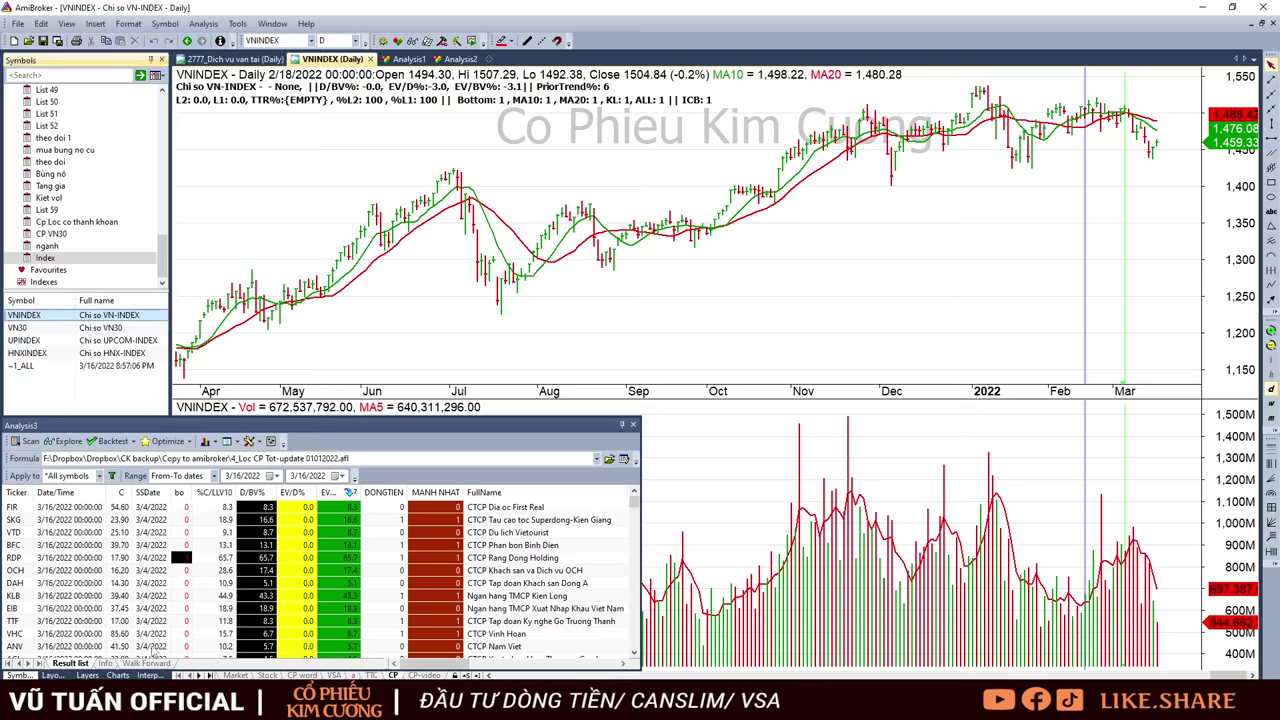
Open the EXCEL GUI HANG NGAY folder and look over the daily CP Kim Cương workbooks, including 08.03.2022 and 09.03.2022
mouse_move(200, 672)
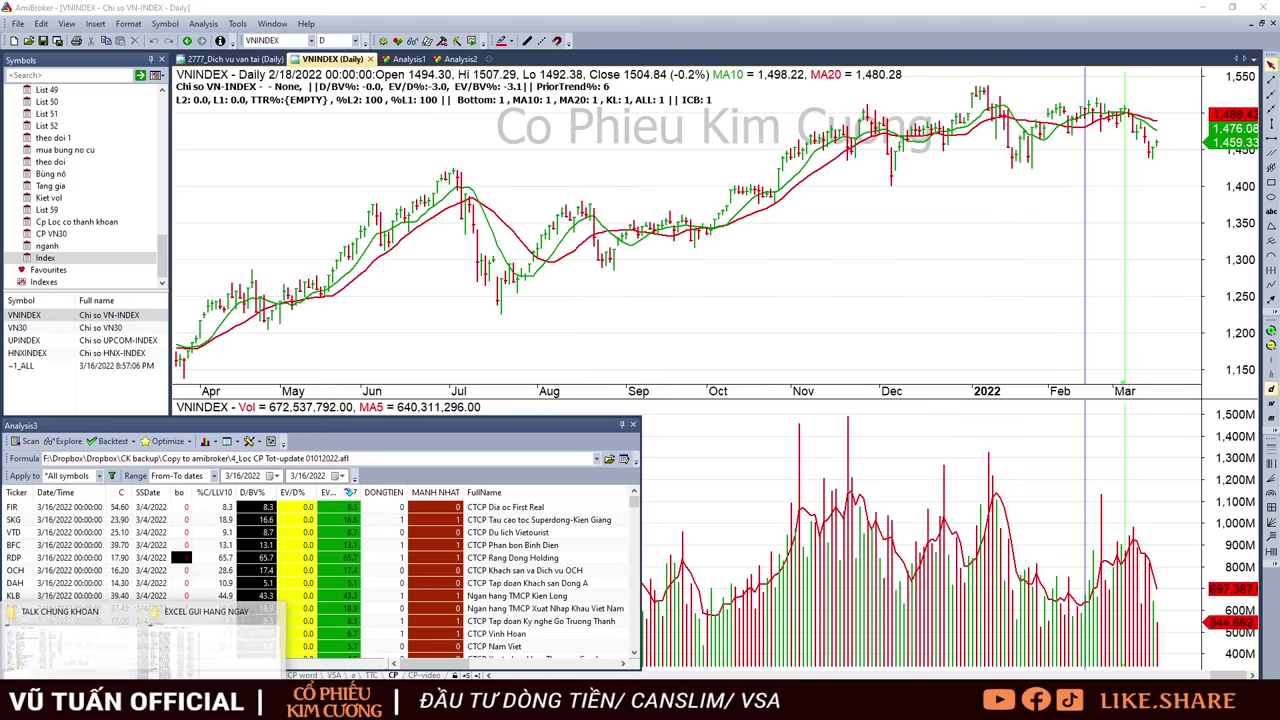
left_click(200, 668)
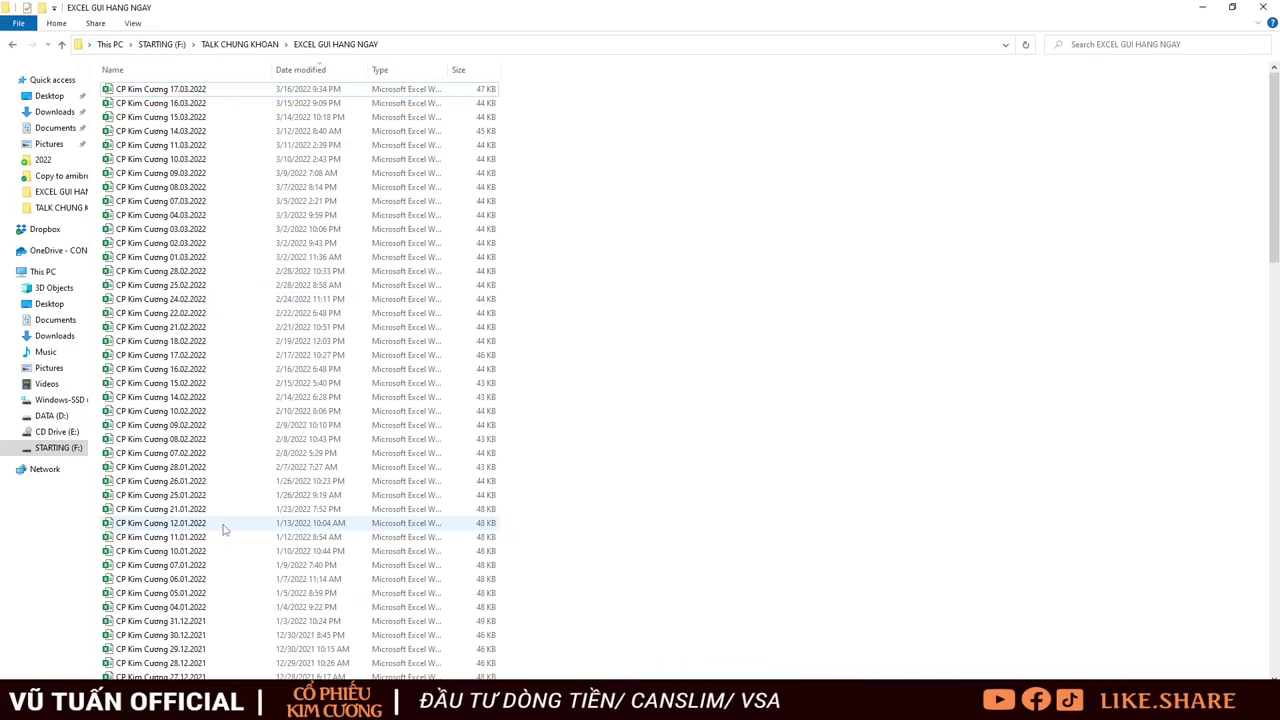
left_click(207, 189)
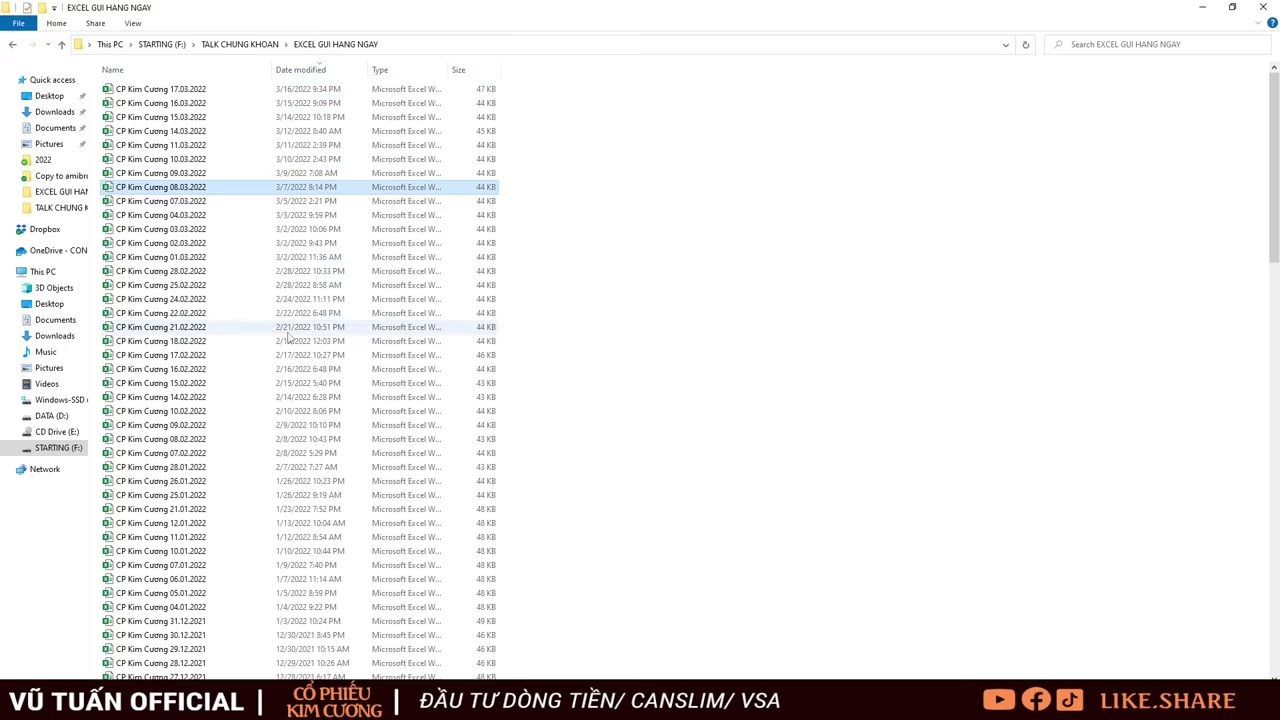
left_click(202, 176)
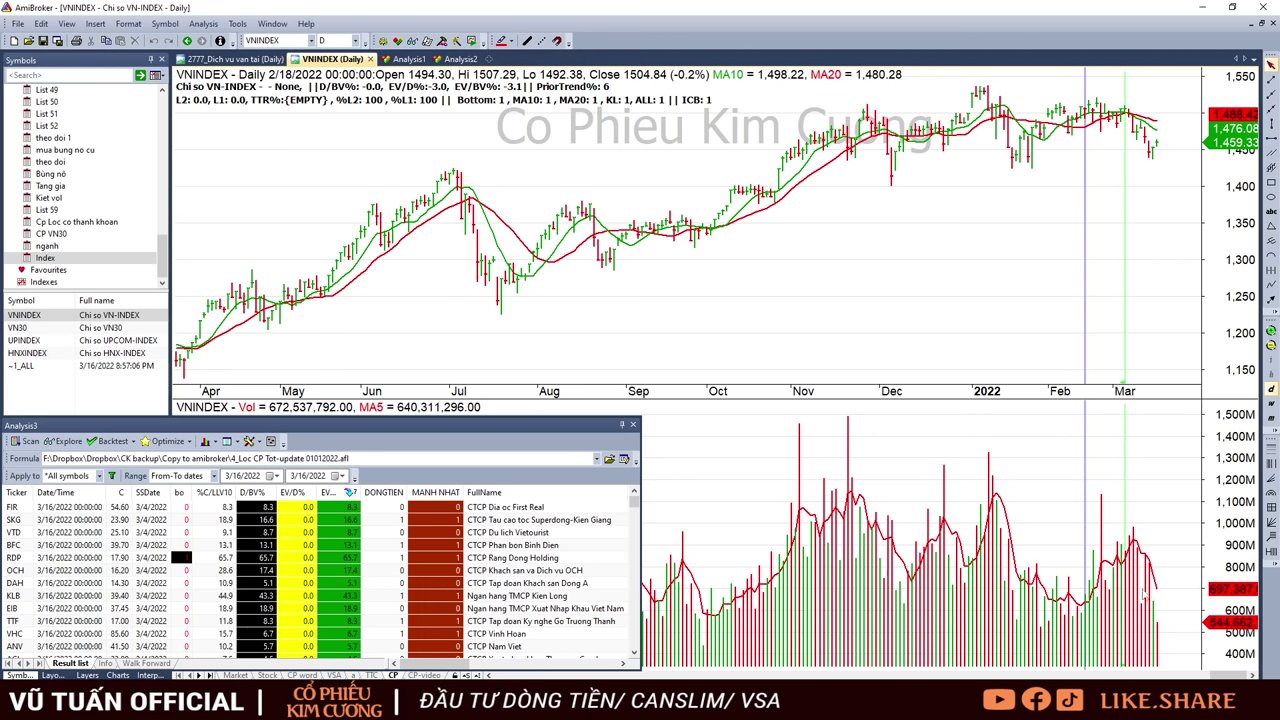
Review the title, the 20/03/2022 schedule and the requirements on the CANSLIM – VSA course page in the browser
mouse_move(1075, 260)
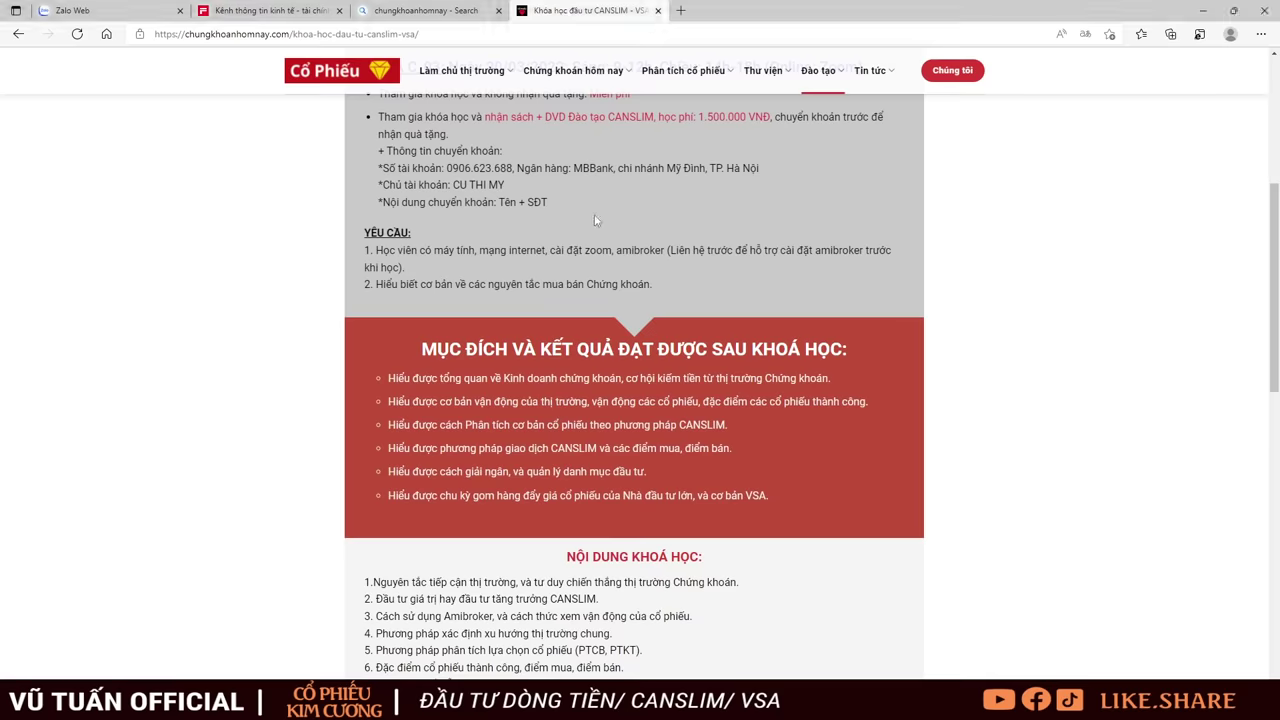
scroll(610, 235, "up", 5)
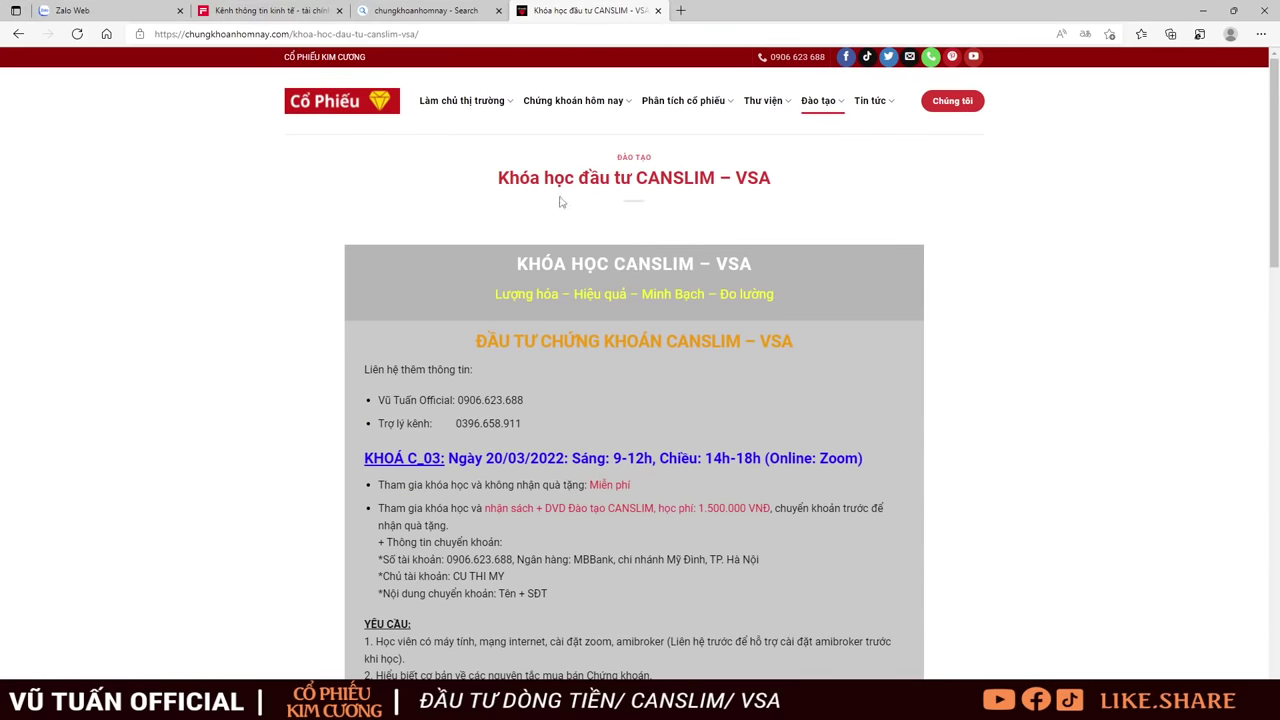
left_click_drag(528, 178, 780, 180)
left_click(511, 198)
left_click_drag(498, 177, 772, 179)
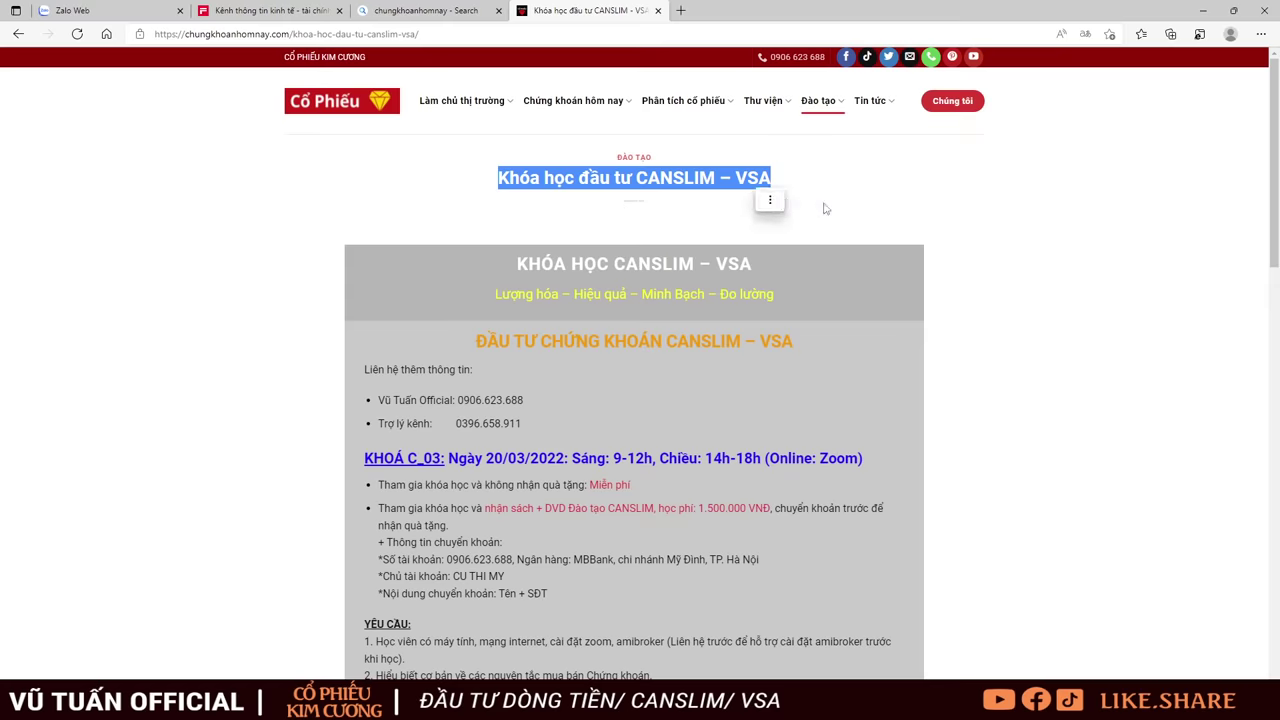
left_click(914, 181)
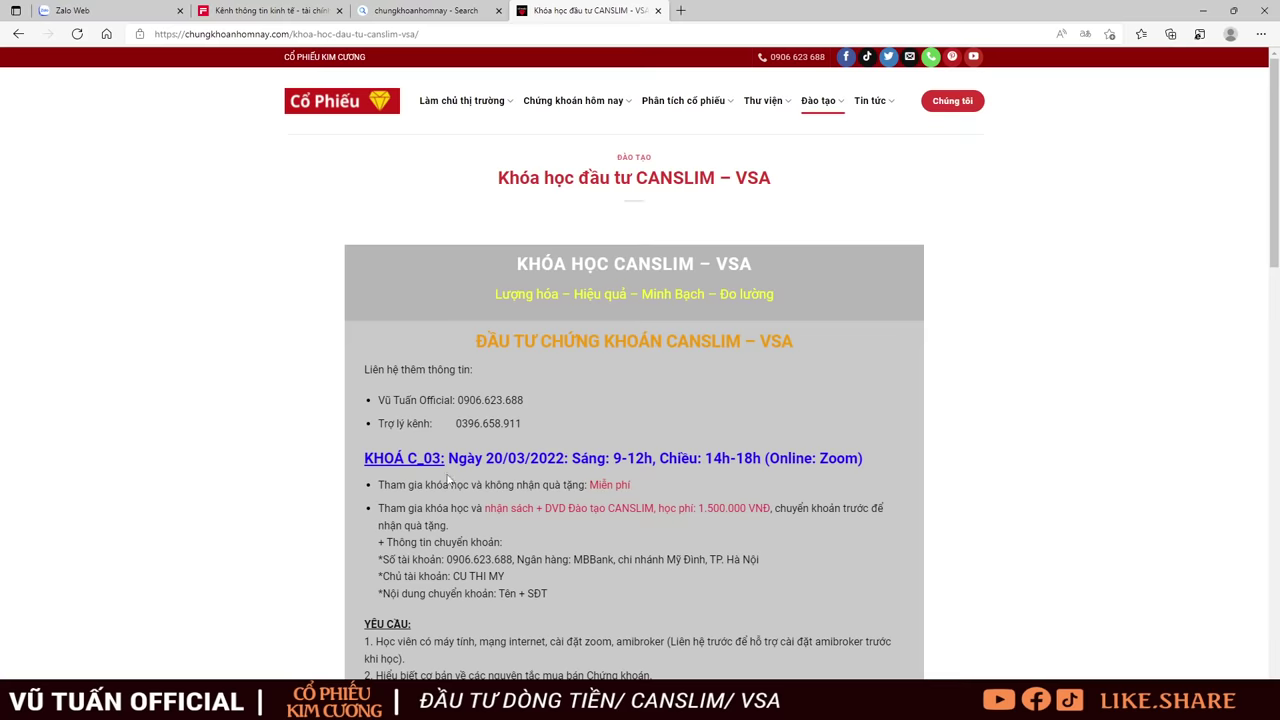
left_click_drag(458, 457, 845, 468)
scroll(845, 468, "down", 10)
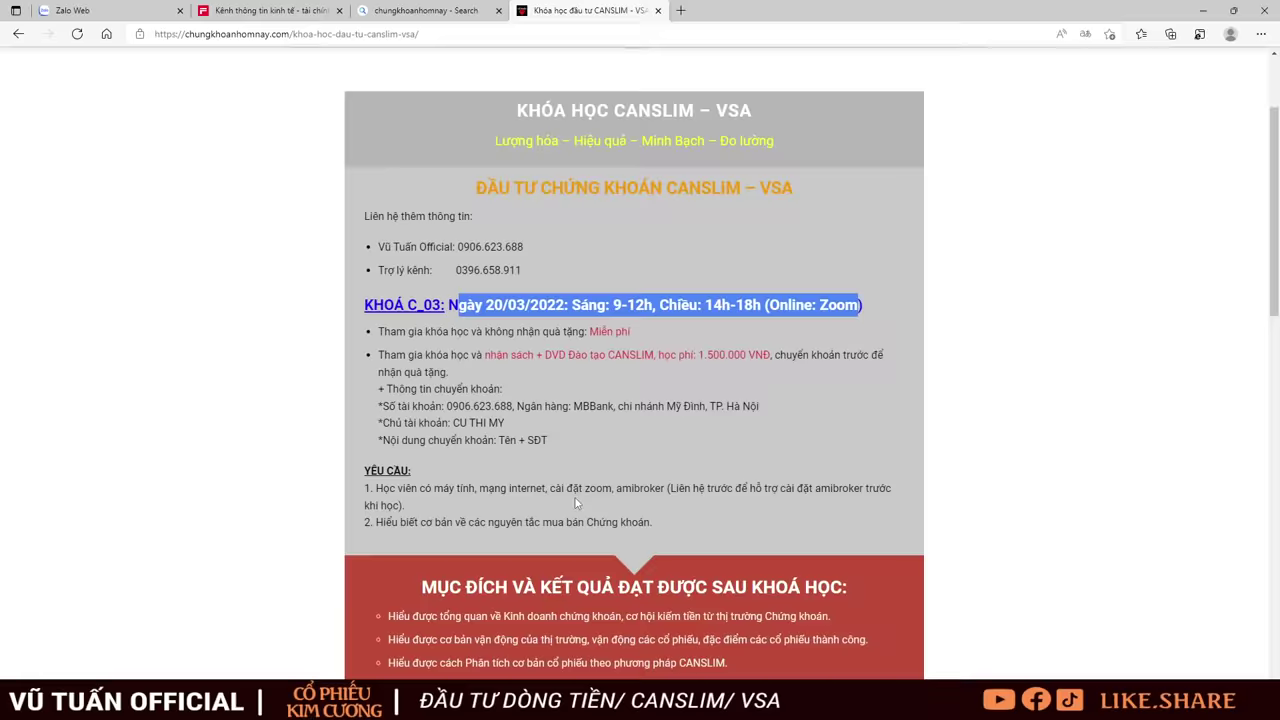
scroll(531, 459, "up", 2)
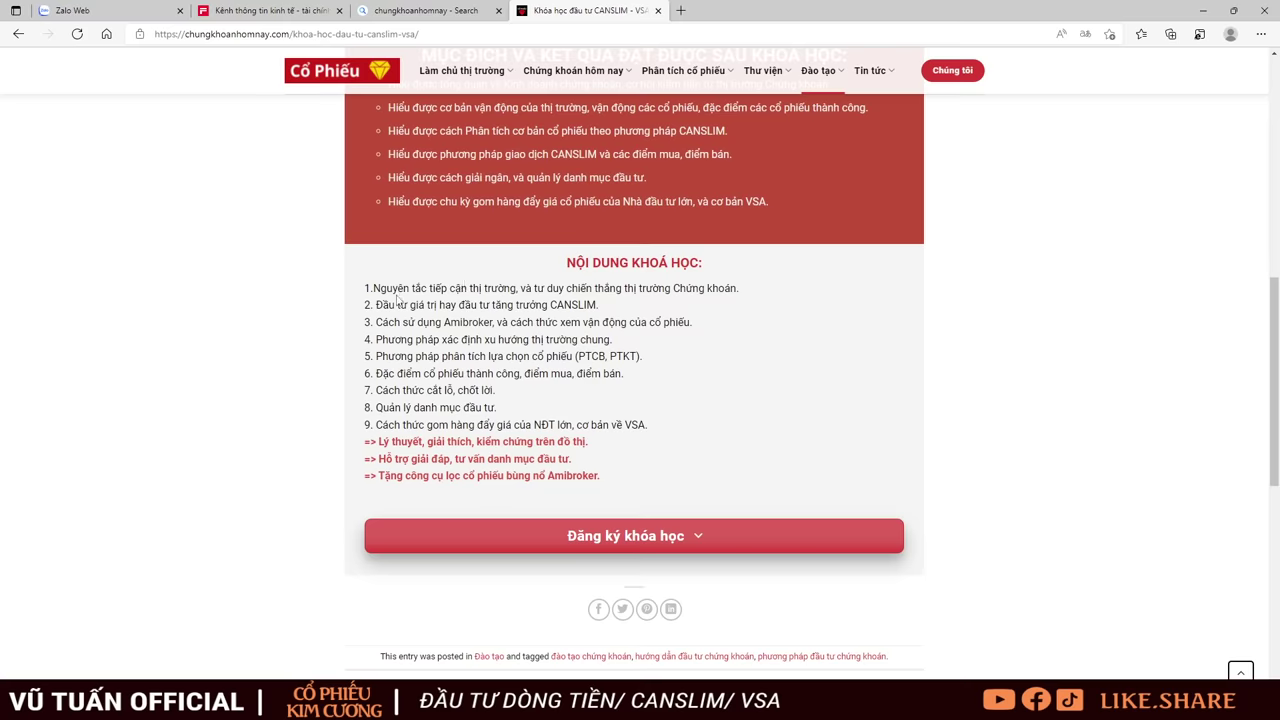
Read through the Nội dung khoá học topics on the course page and return to the KHOÁ C_03 details
left_click_drag(396, 304, 614, 322)
left_click(498, 354)
left_click_drag(380, 339, 655, 365)
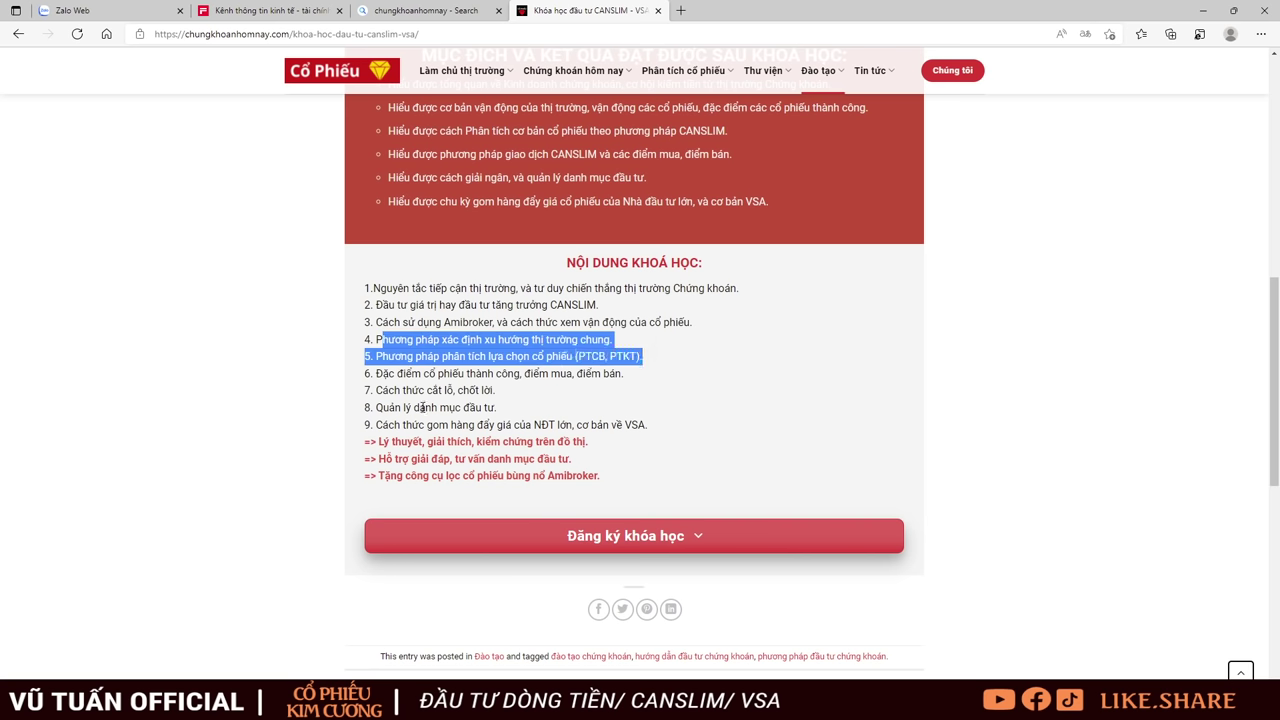
left_click_drag(389, 425, 640, 425)
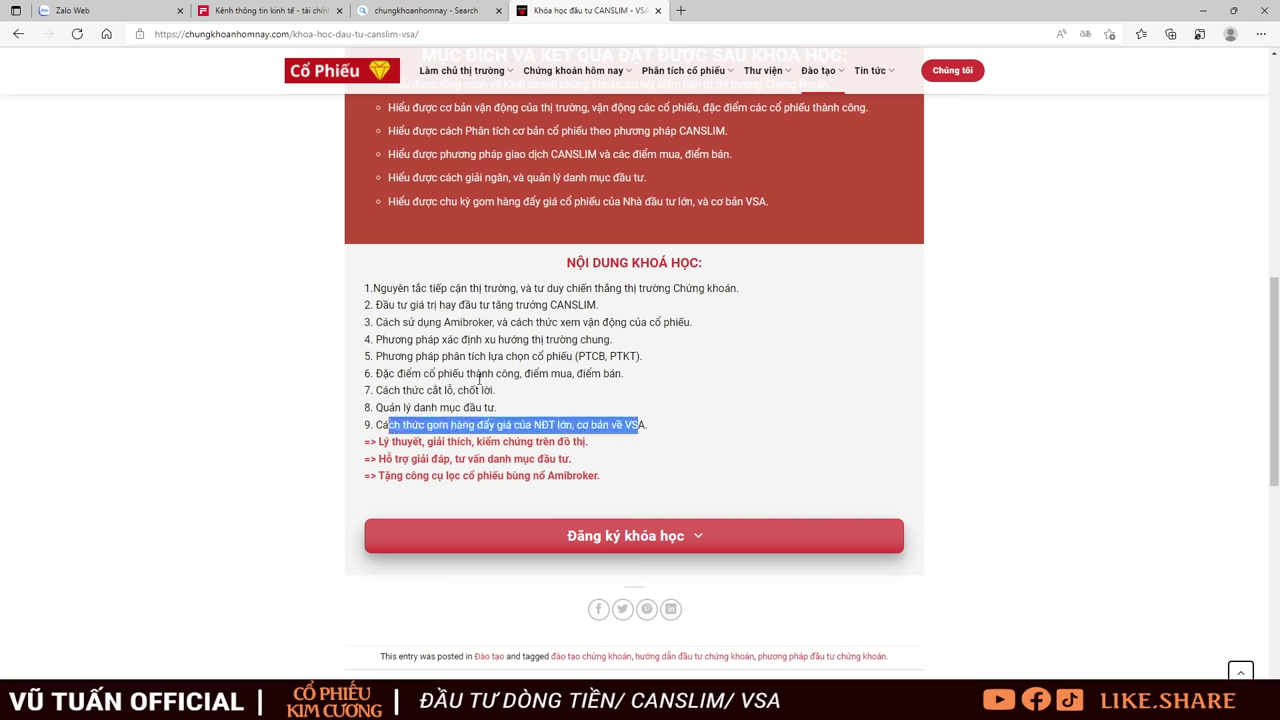
left_click_drag(390, 373, 518, 398)
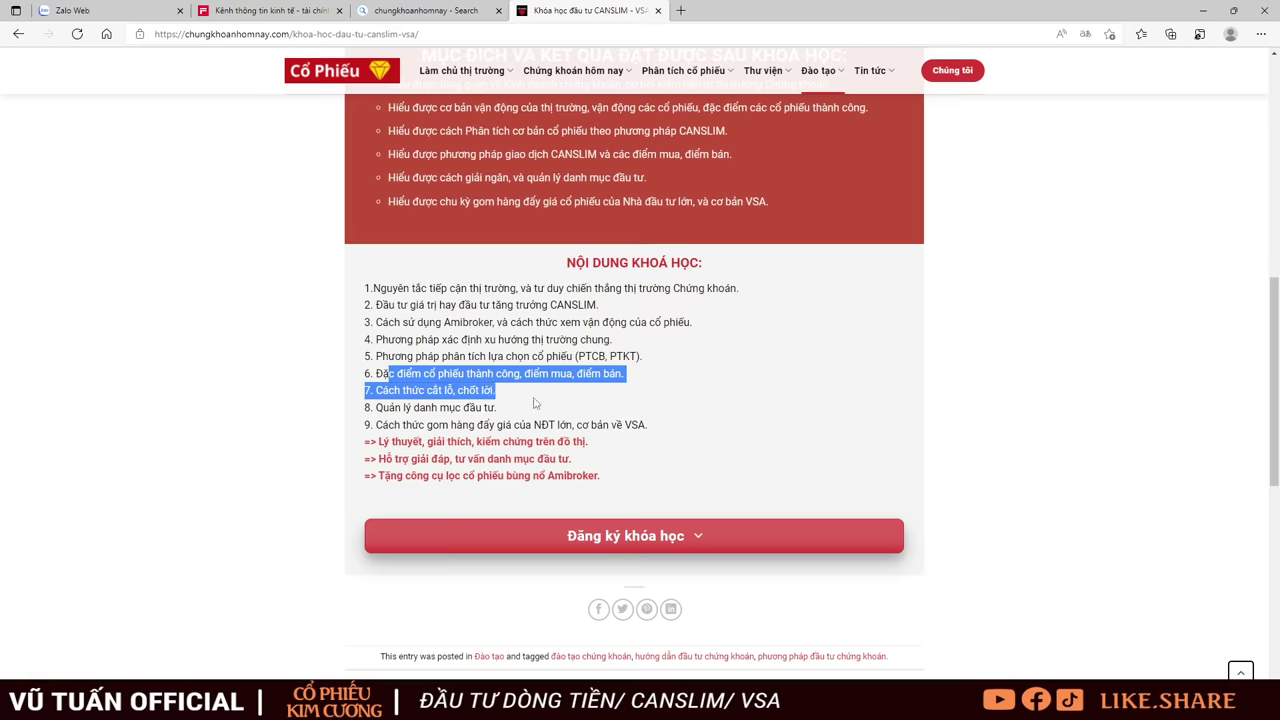
left_click_drag(618, 484, 450, 477)
left_click(597, 468)
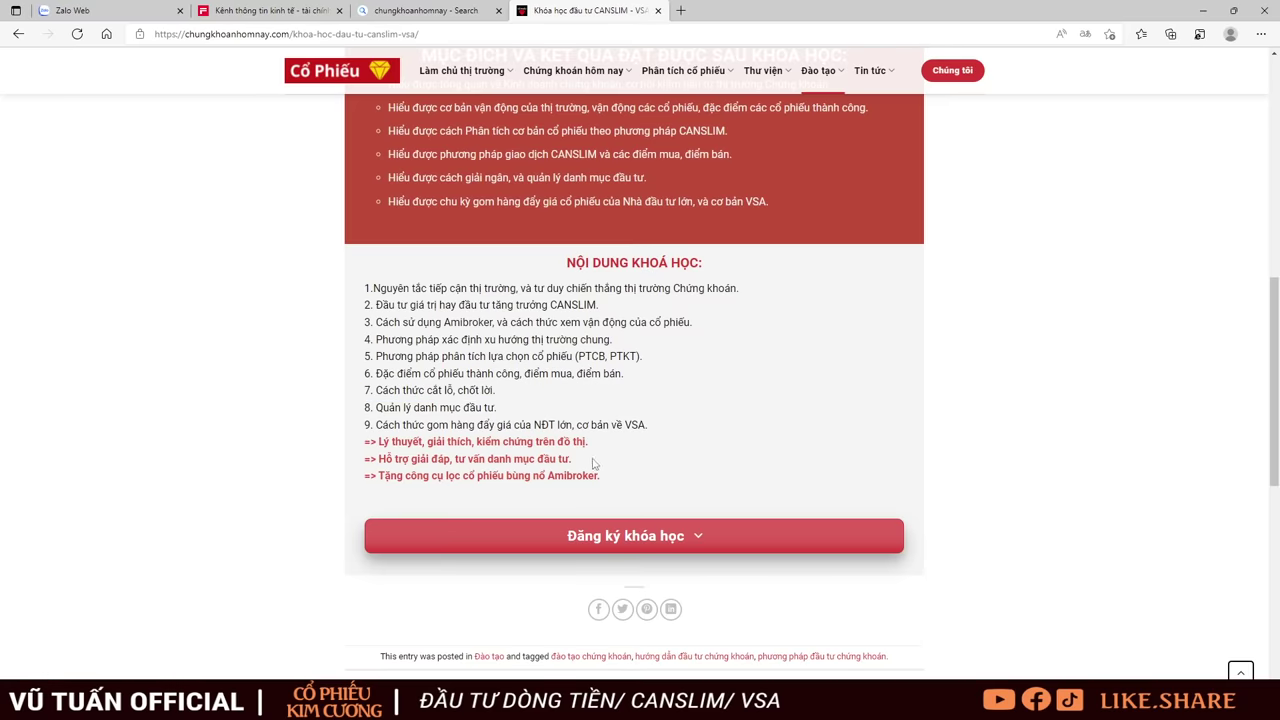
scroll(636, 428, "up", 5)
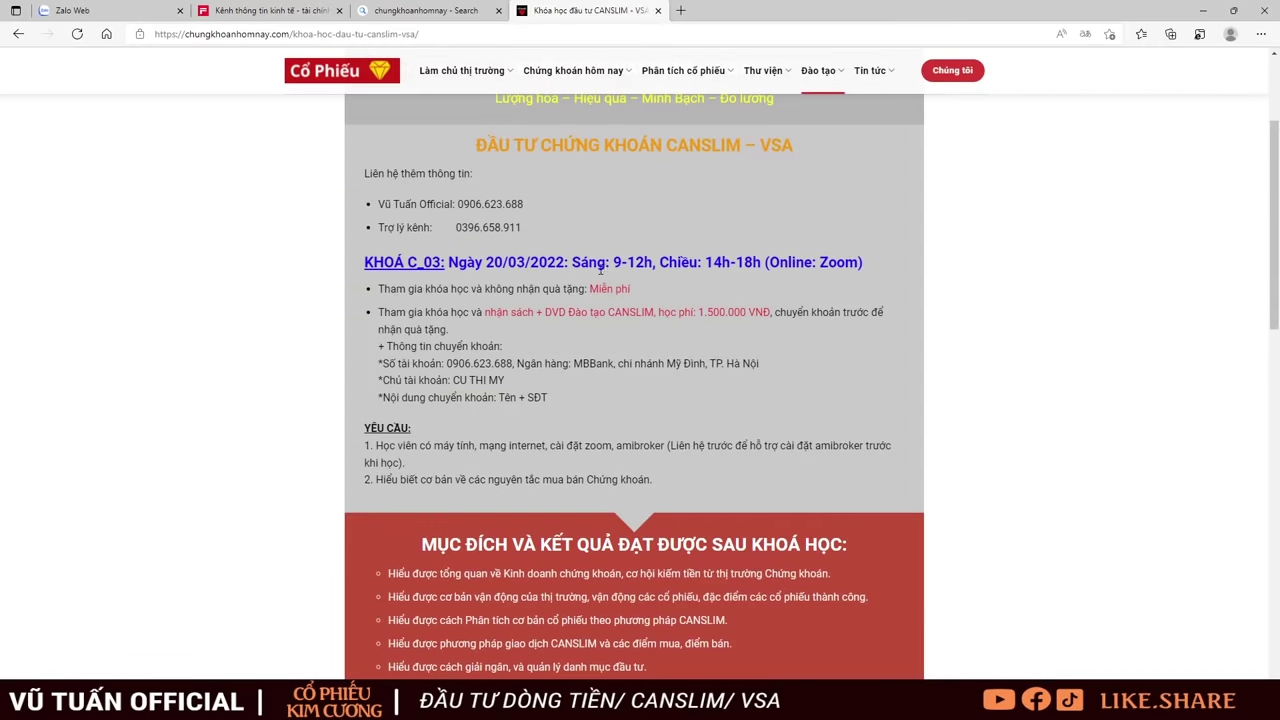
scroll(611, 329, "up", 3)
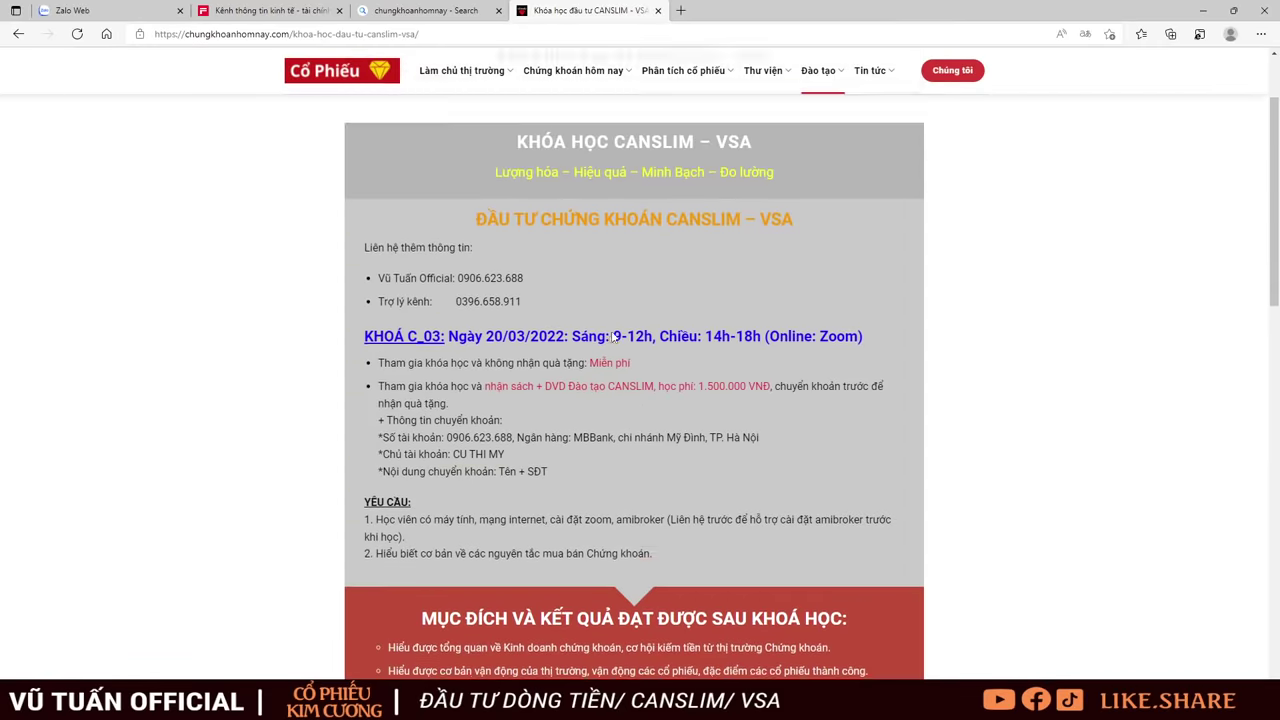
Switch to AmiBroker, show the ICB and signal columns of the exploration results, and open the SKG chart at the 3/16/2022 bar
left_click(196, 700)
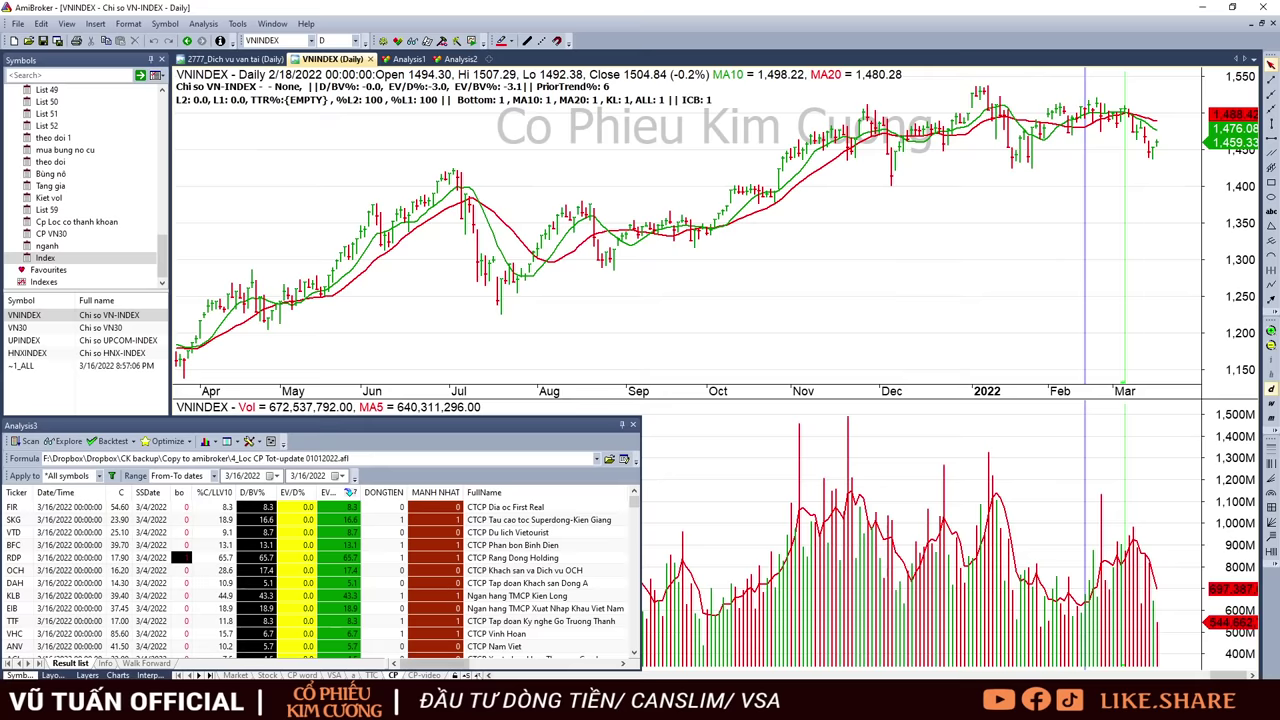
left_click_drag(455, 664, 534, 672)
left_click(240, 507)
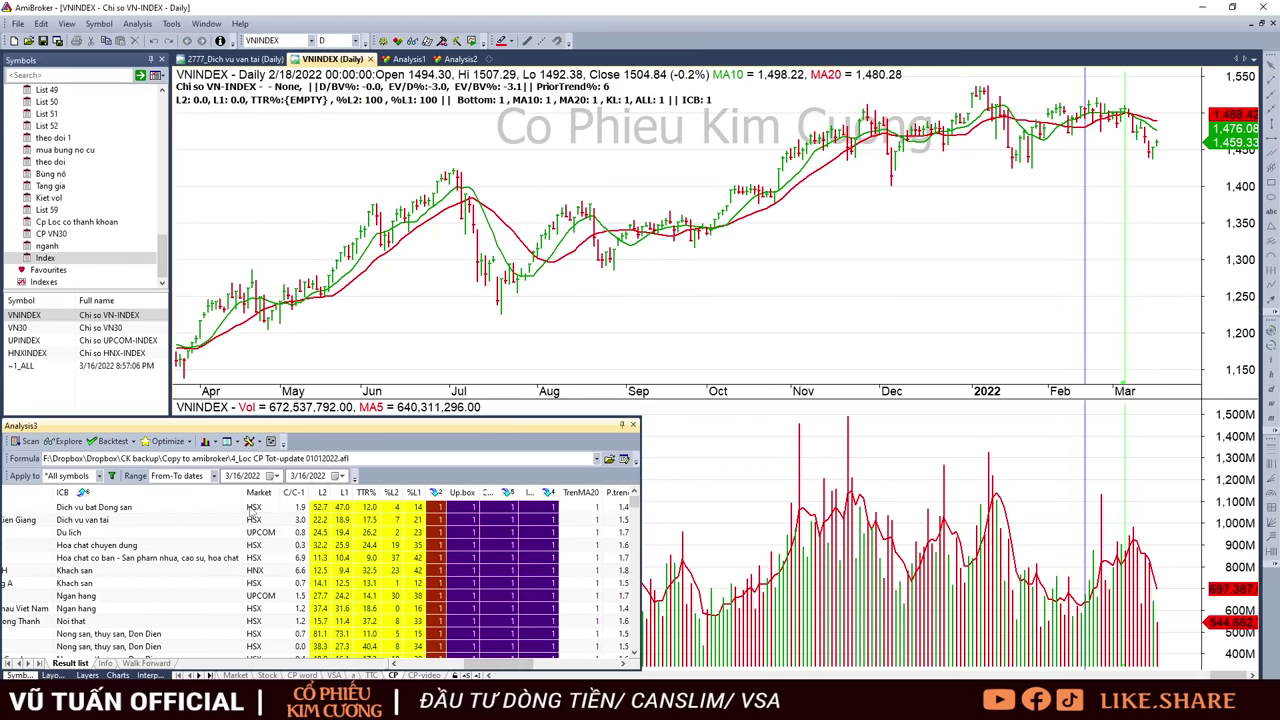
left_click(496, 521)
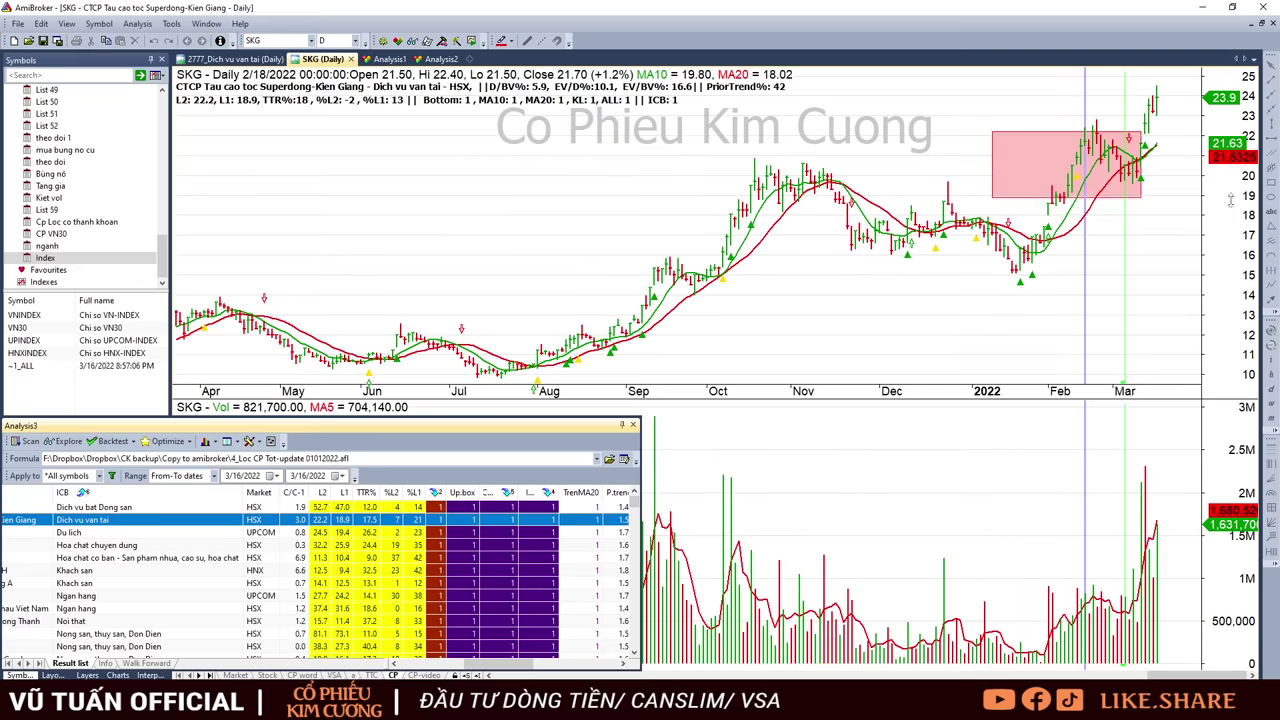
left_click(1157, 128)
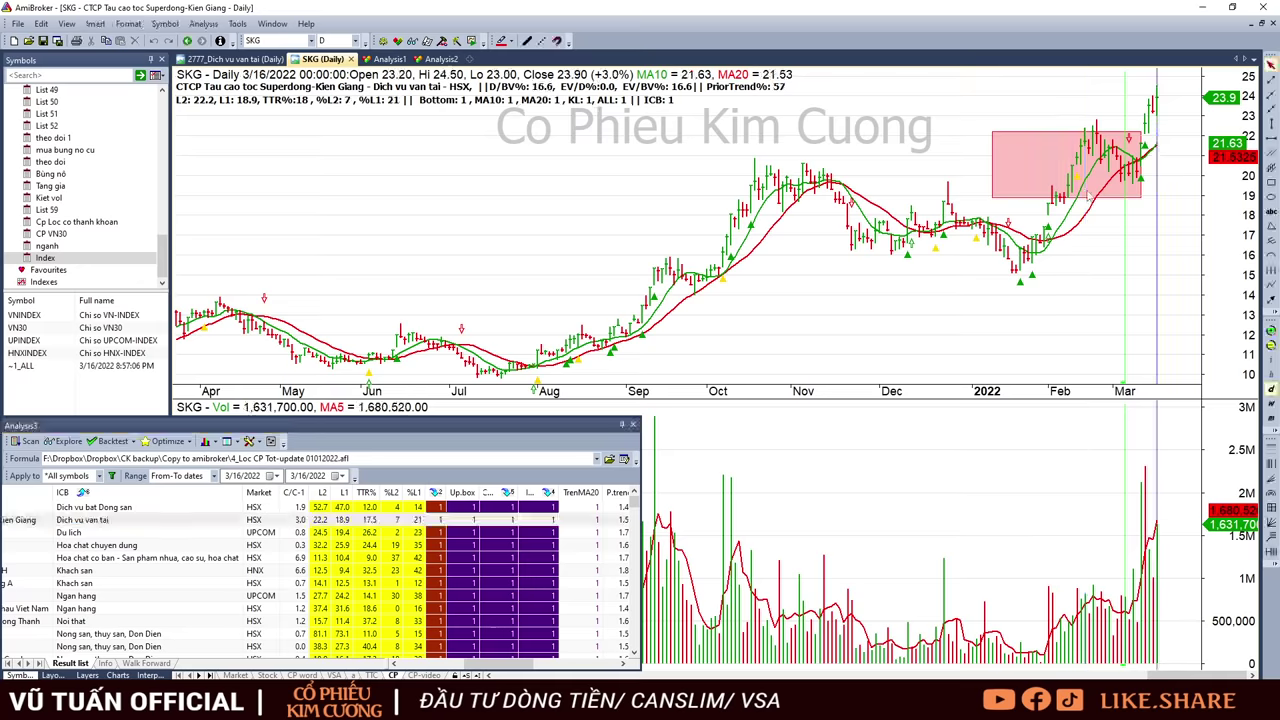
View the daily charts of VTD, BFC, RDP and the next stock in the exploration results
left_click(156, 532)
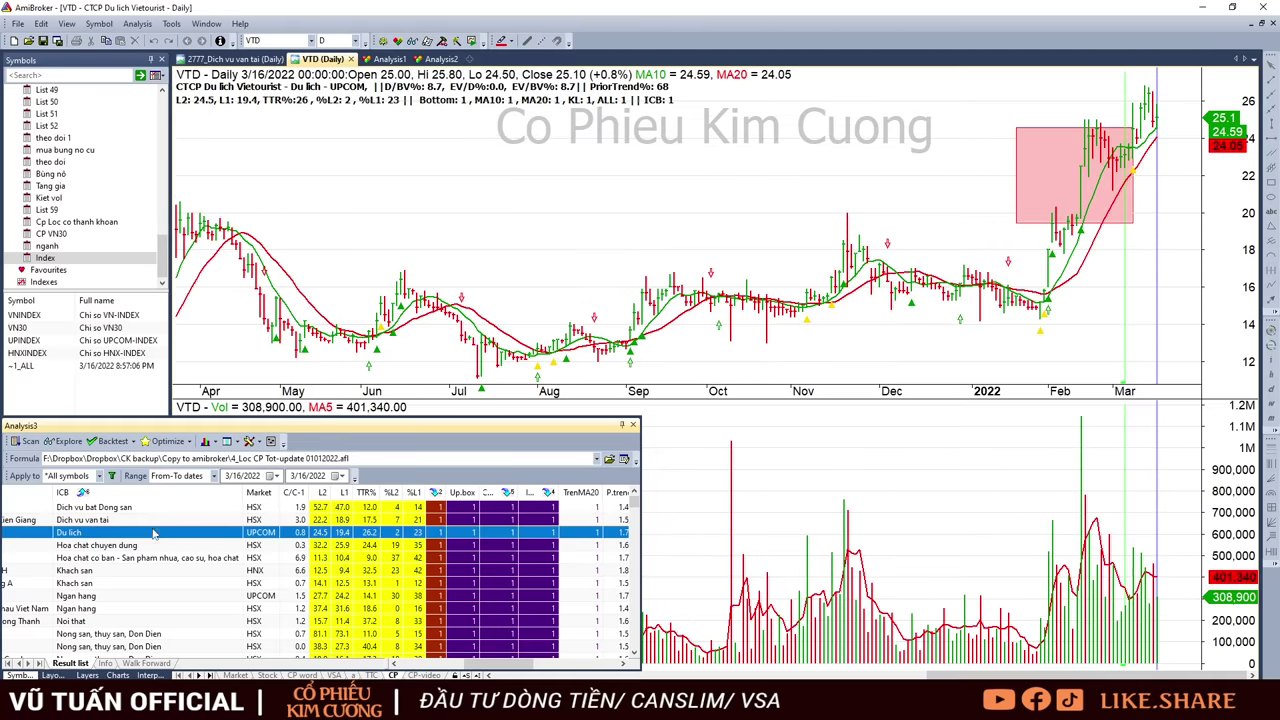
left_click(287, 547)
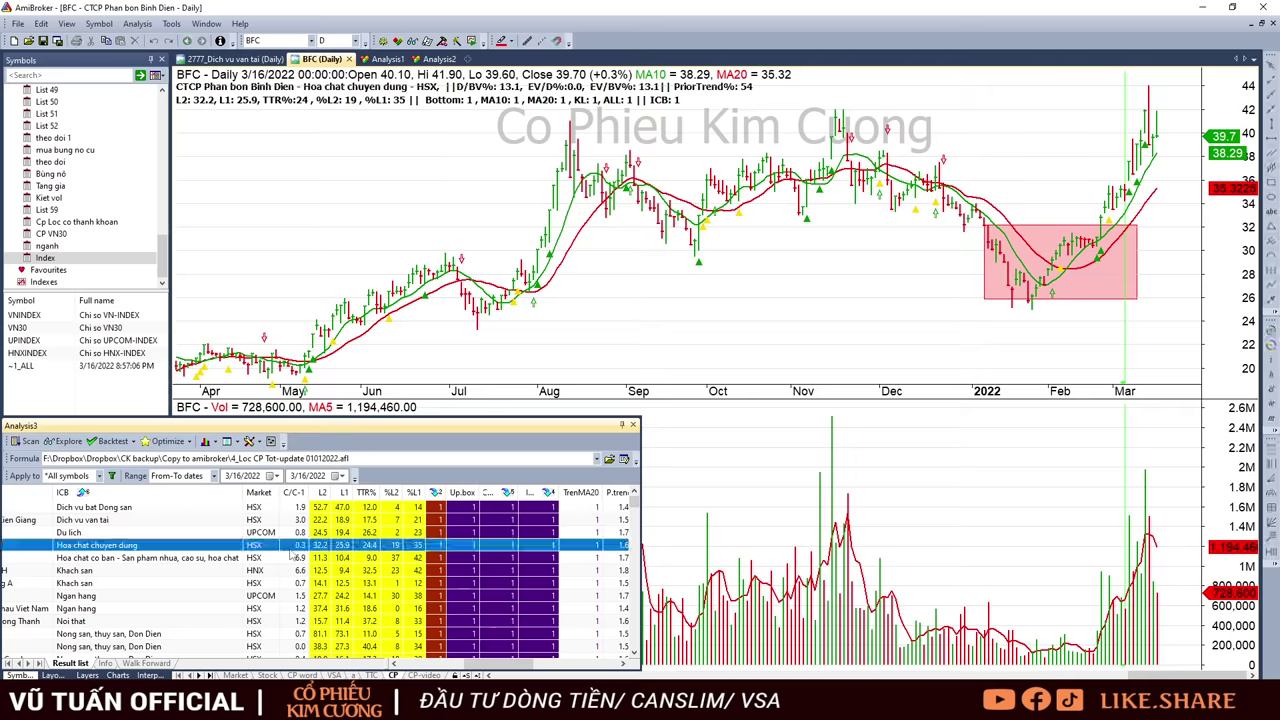
left_click(291, 557)
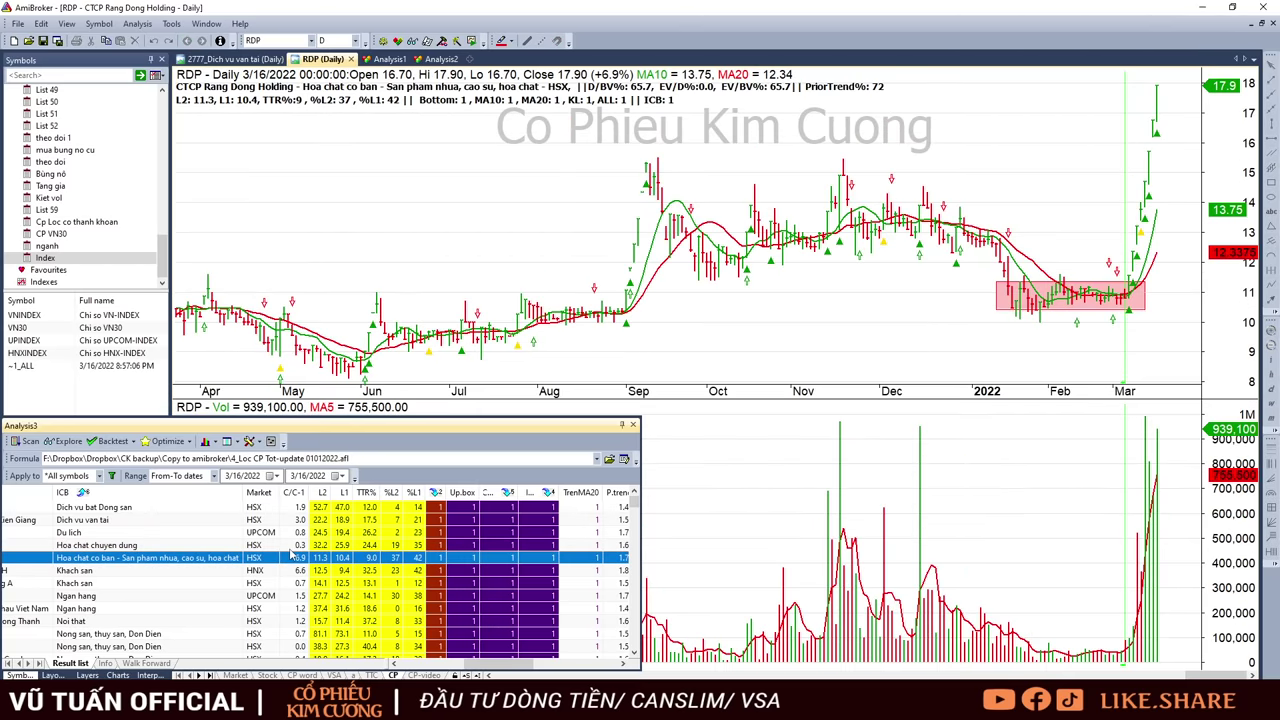
key("Down")
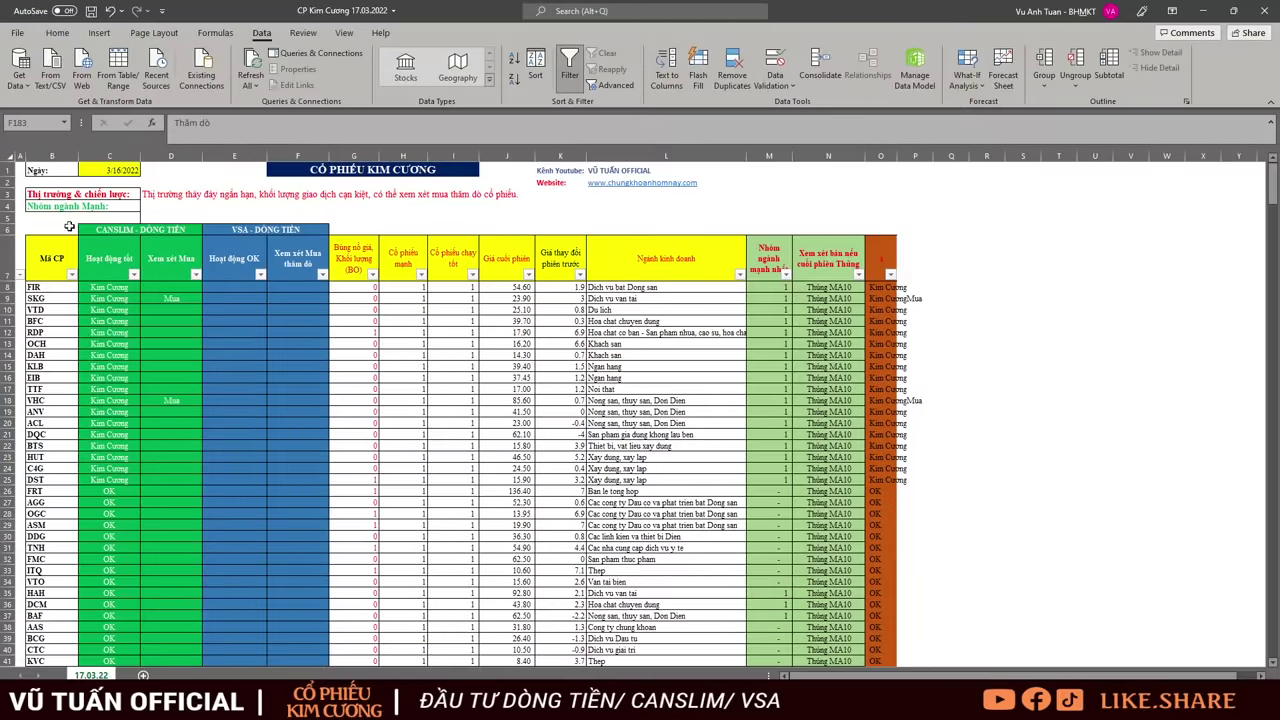
Look over the stock table in the CP Kim Cương 17.03.2022 workbook, from the Mã CP header row down through the lower rows
mouse_move(50, 260)
left_mouse_down()
mouse_move(740, 575)
mouse_move(862, 595)
left_mouse_up()
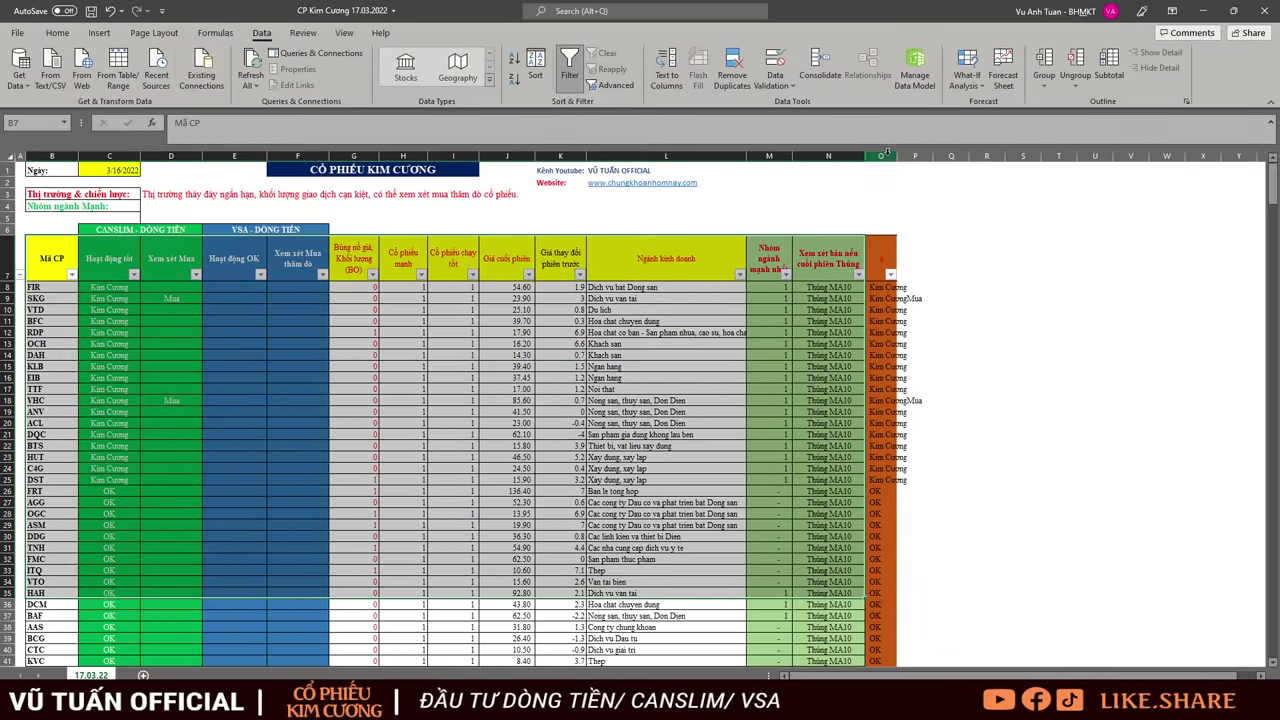
left_click(764, 345)
scroll(646, 422, "down", 20)
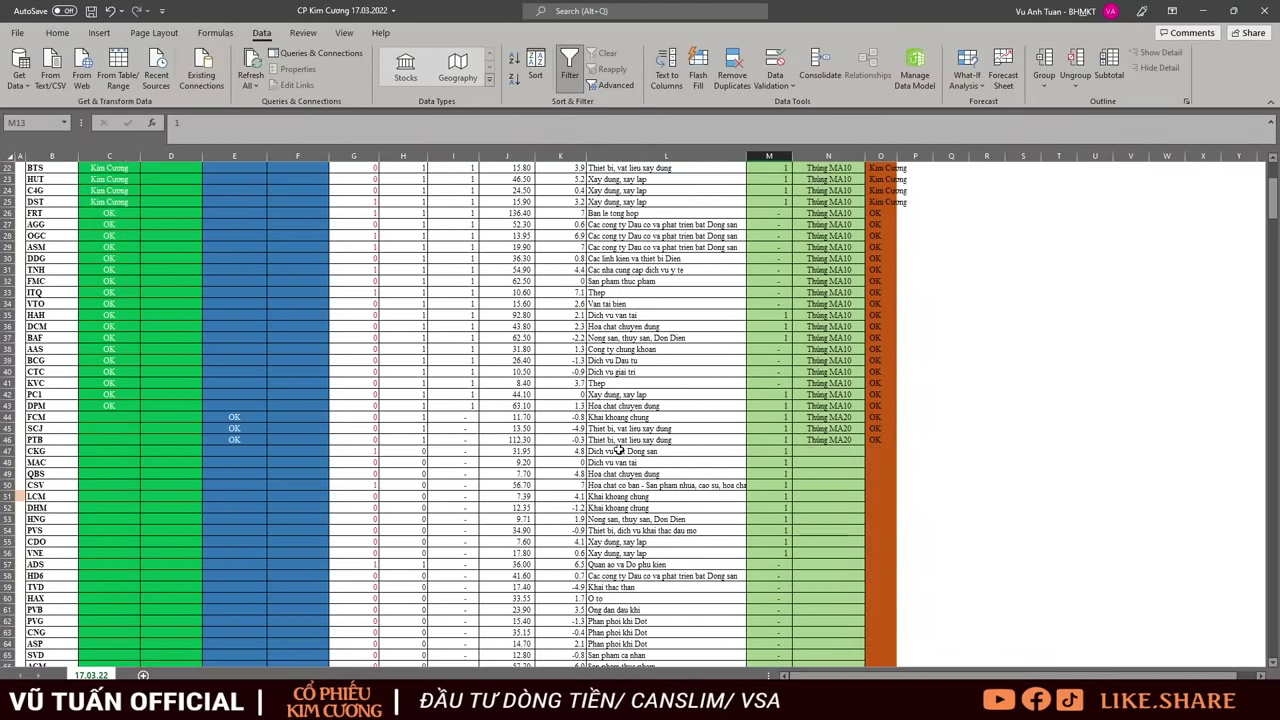
scroll(620, 460, "up", 20)
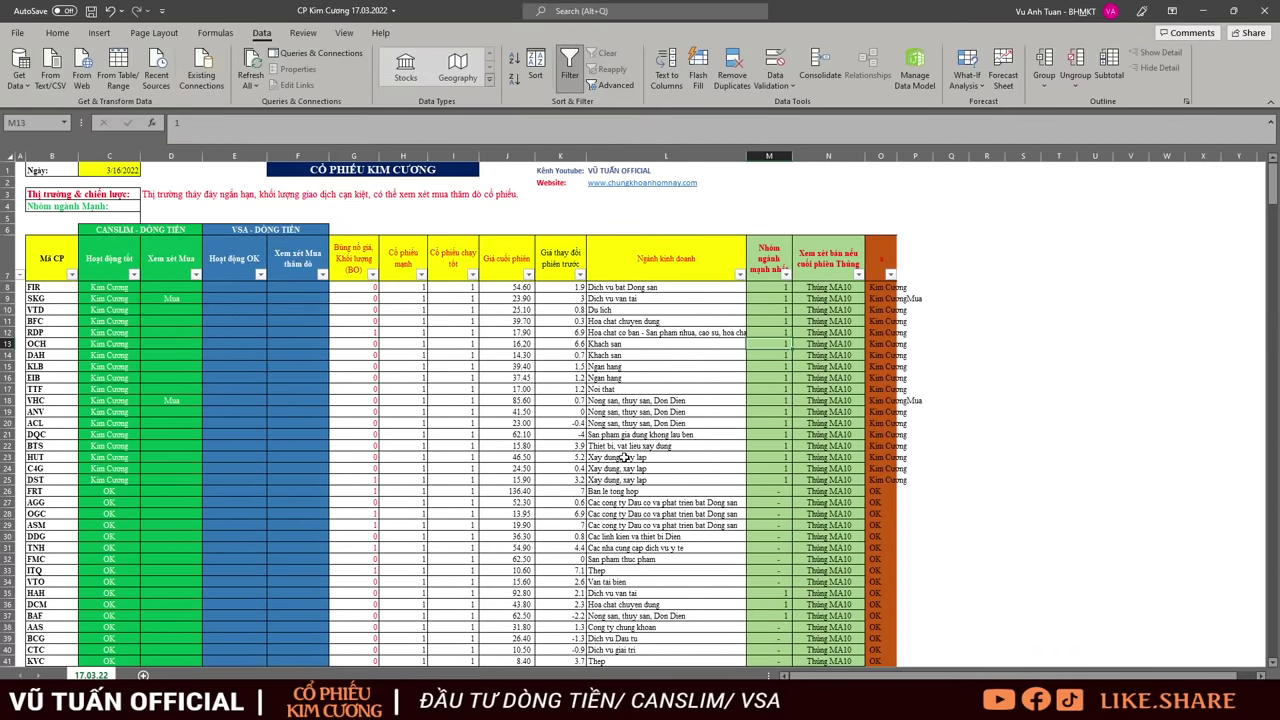
Filter column O of the stock table to exclude blanks, keeping Kim Cương, Kim CươngMua and OK
left_click(890, 275)
left_click(768, 482)
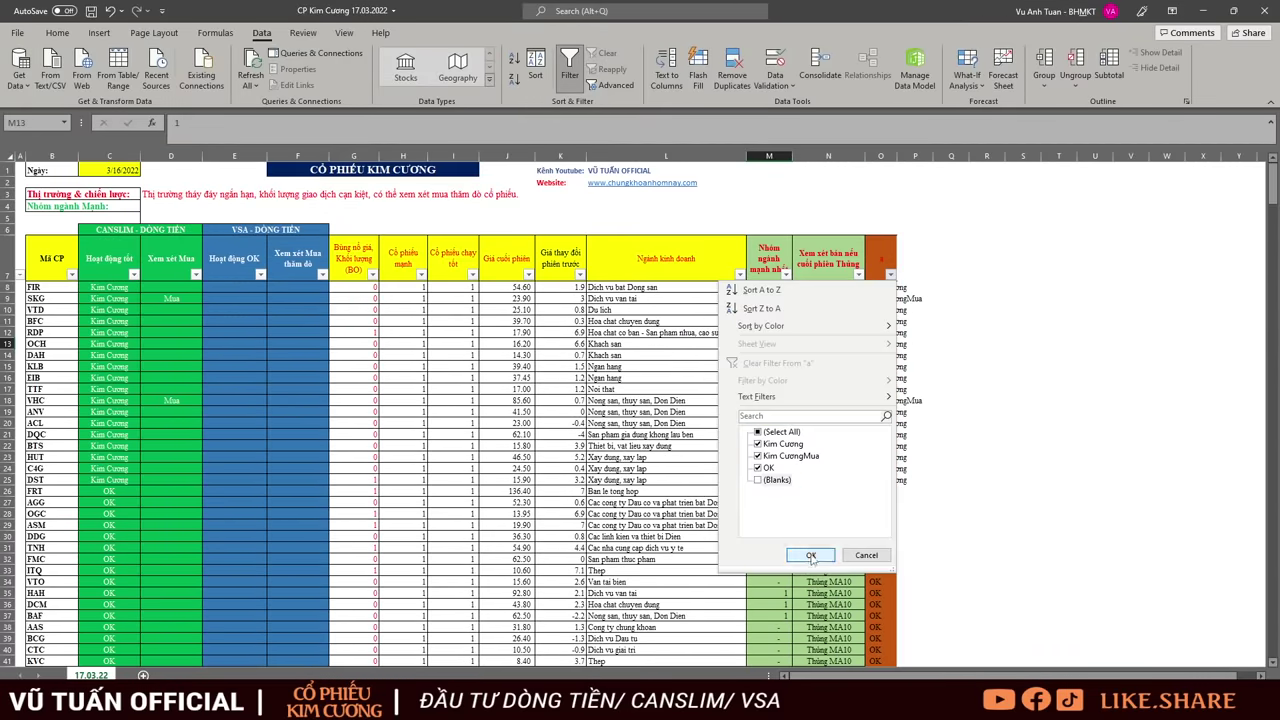
left_click(810, 555)
Review the filtered stocks down to the VSA entries FCM, SCJ and PTB, and clear the filter
scroll(174, 272, "down", 4)
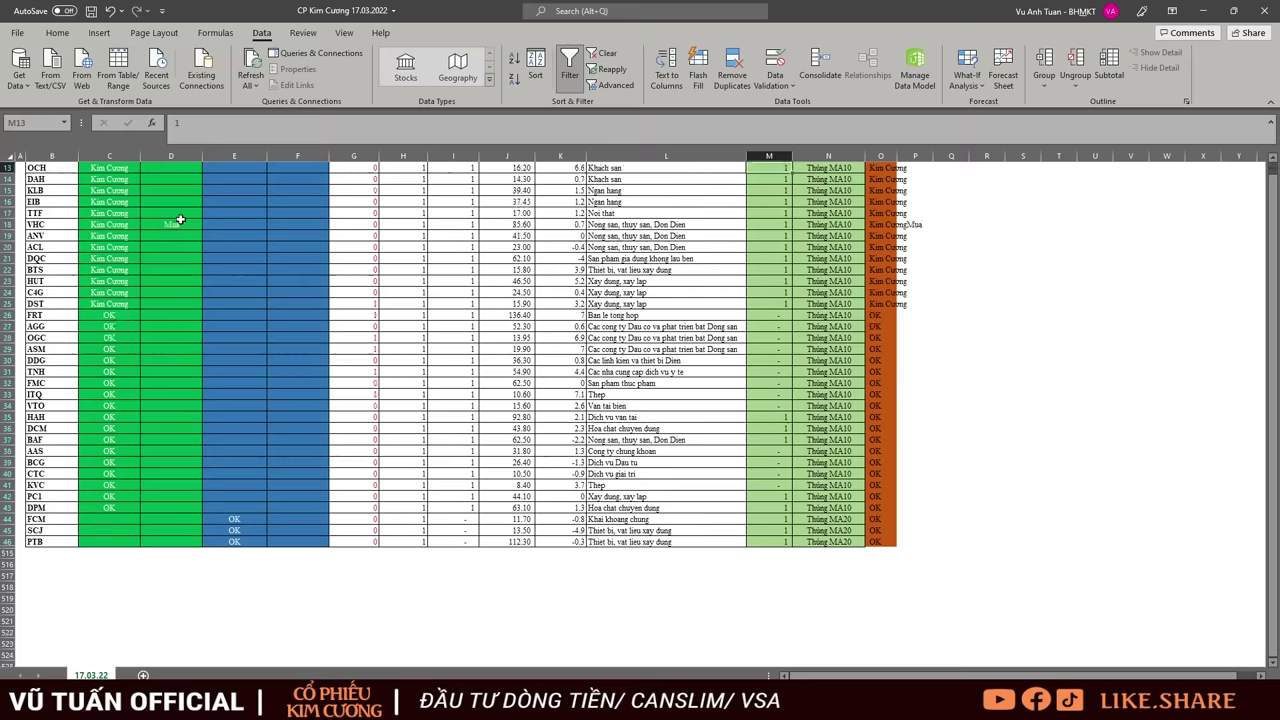
scroll(175, 225, "up", 5)
scroll(180, 235, "down", 8)
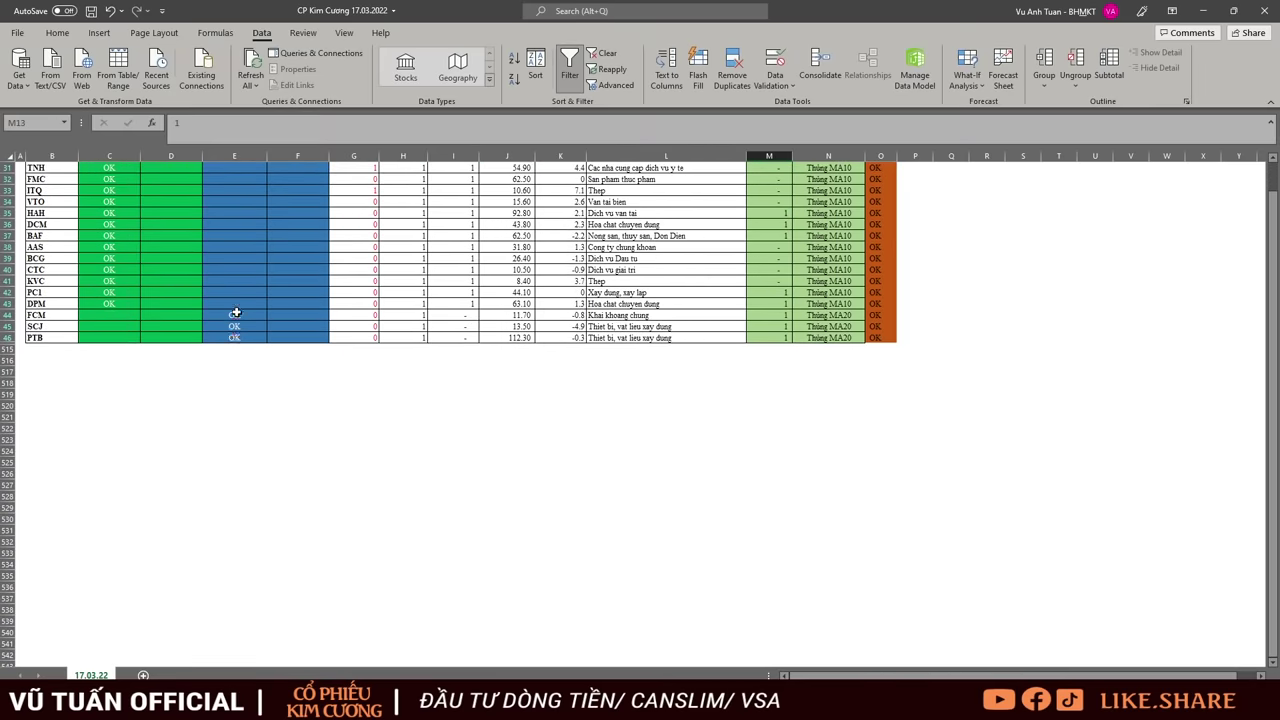
left_click(234, 315)
scroll(320, 340, "up", 8)
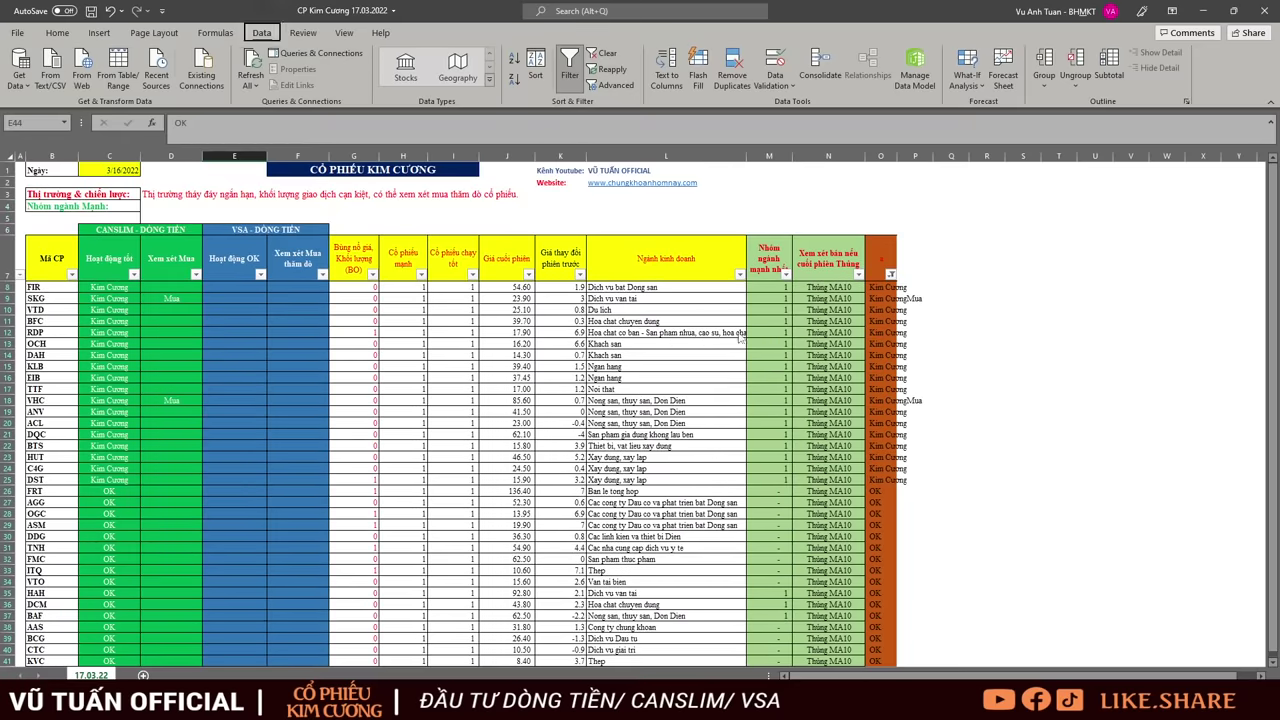
left_click(300, 389)
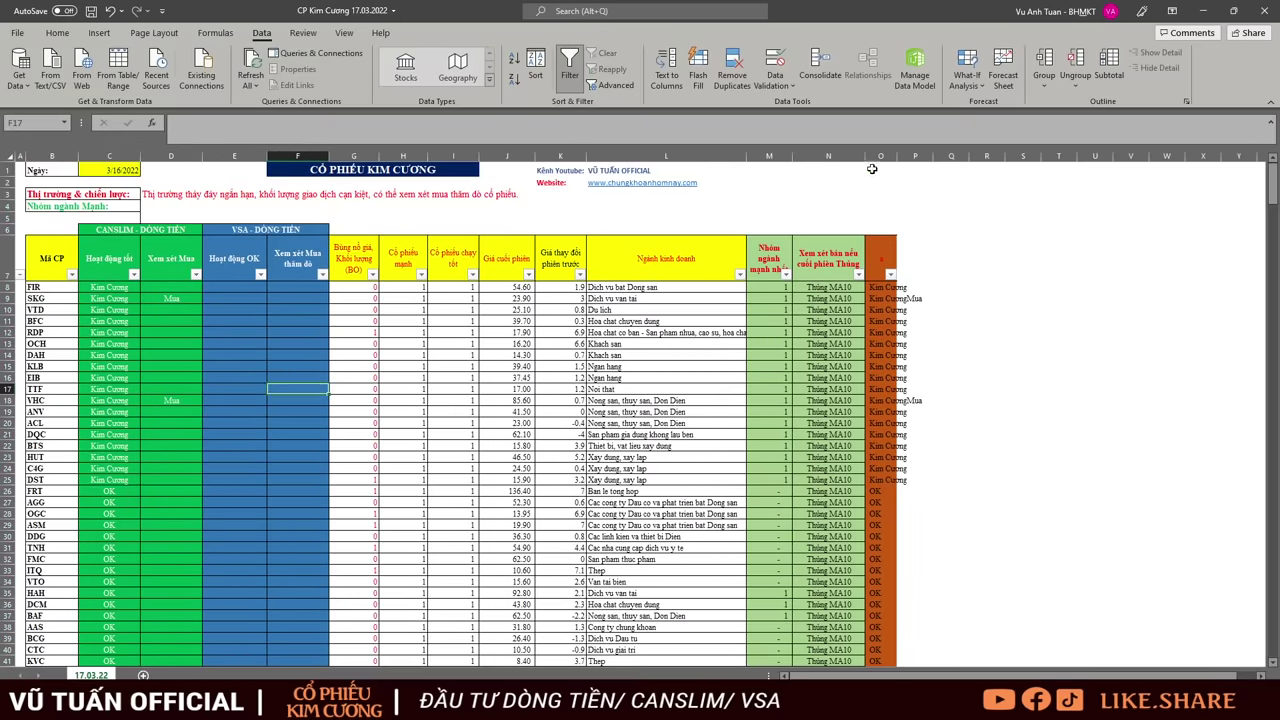
Switch to AmiBroker and view the daily charts of DAH, KLB, EIB and TTF from the exploration results
left_click(1204, 11)
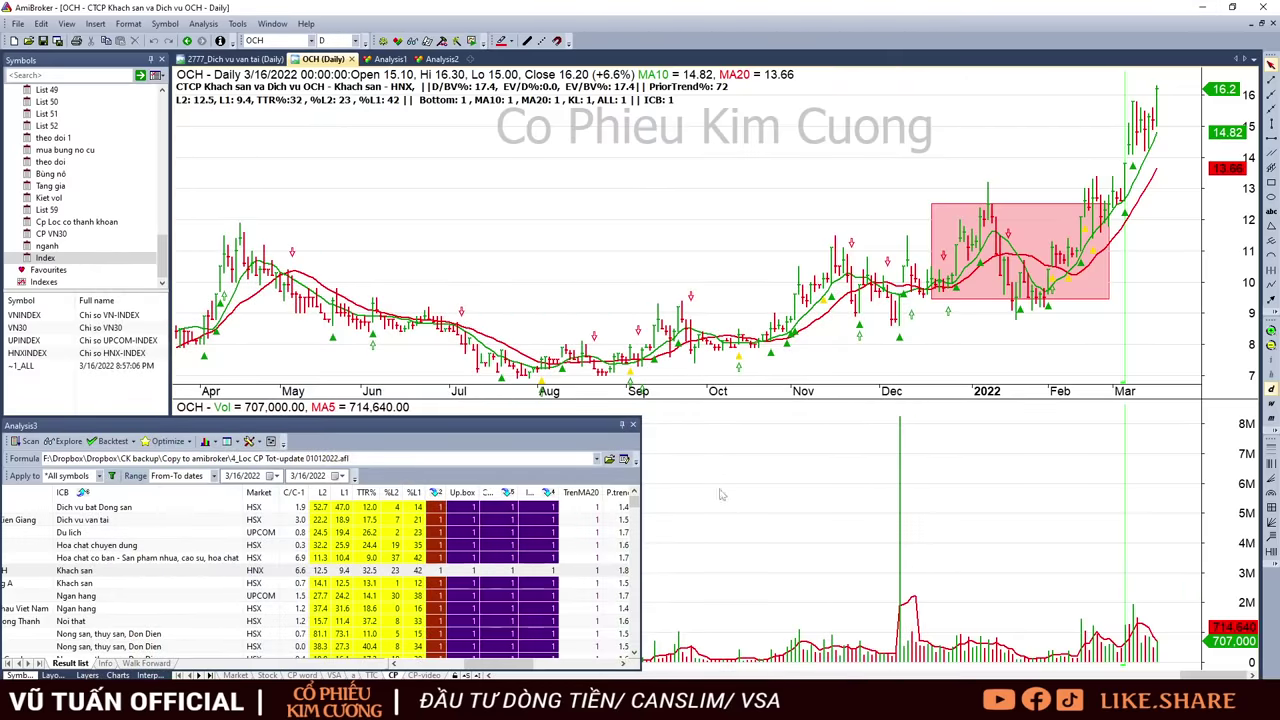
left_click(457, 584)
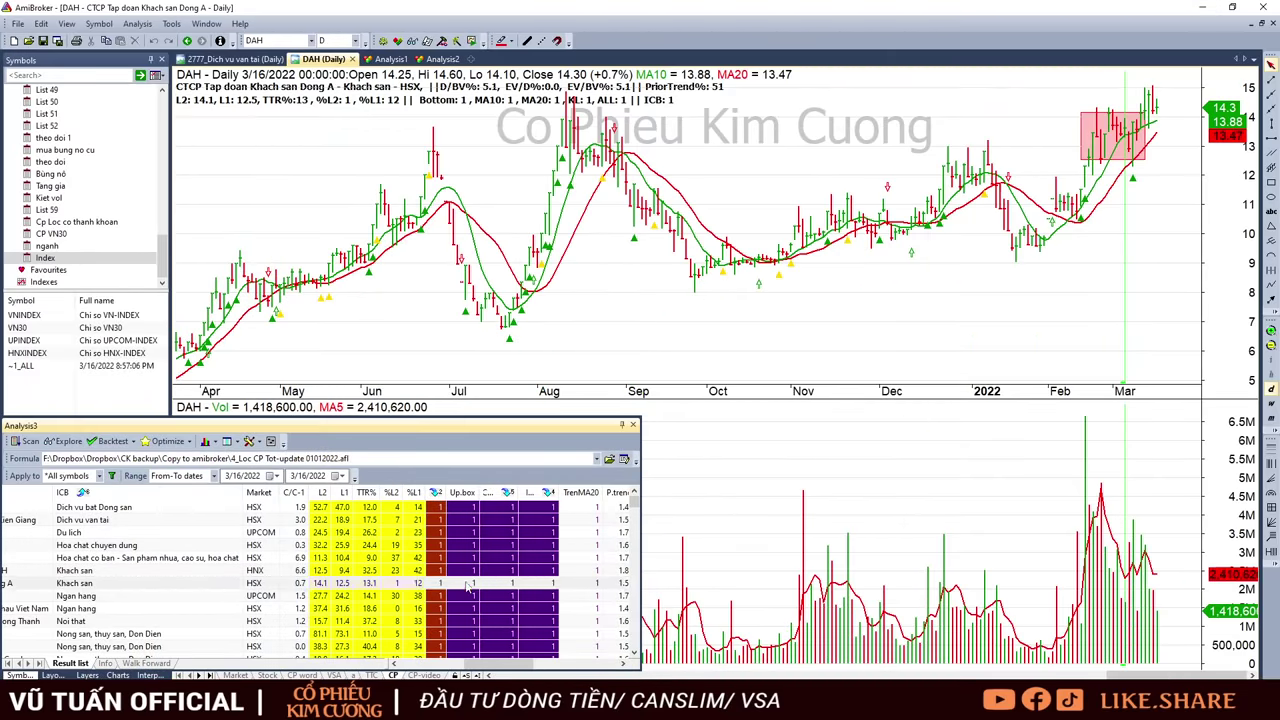
left_click(1169, 173)
left_click(300, 596)
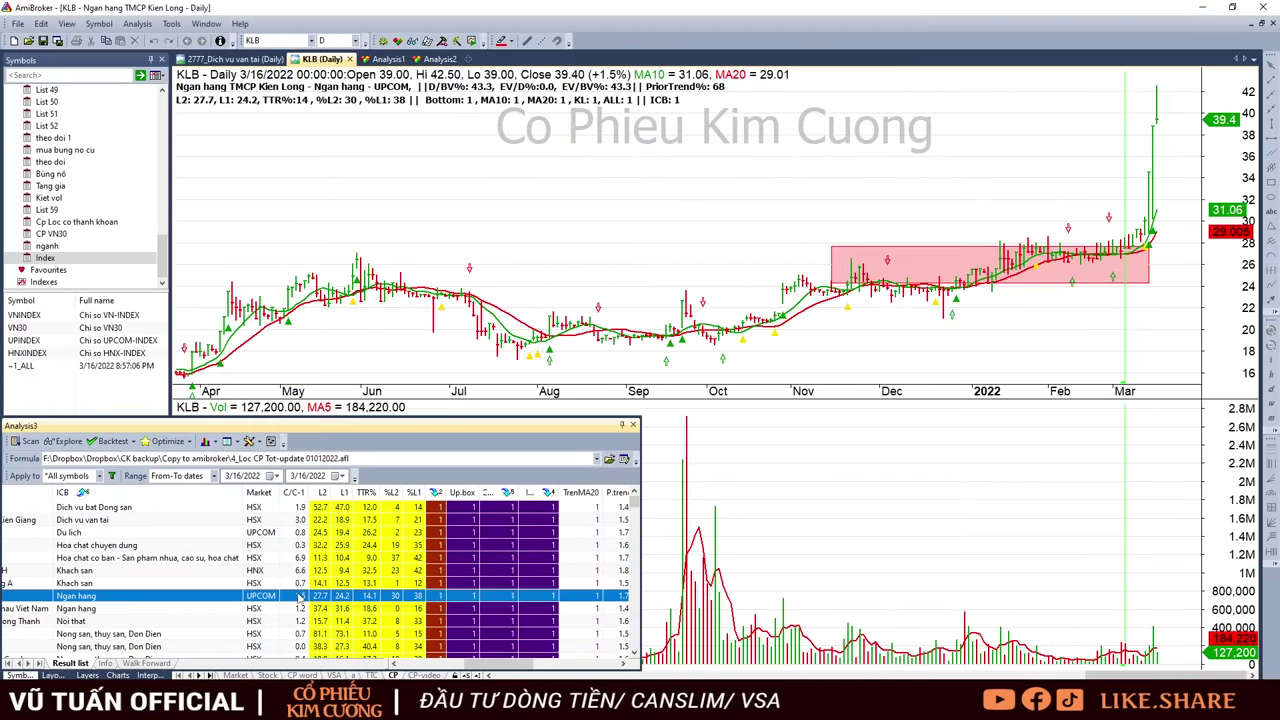
key("Down")
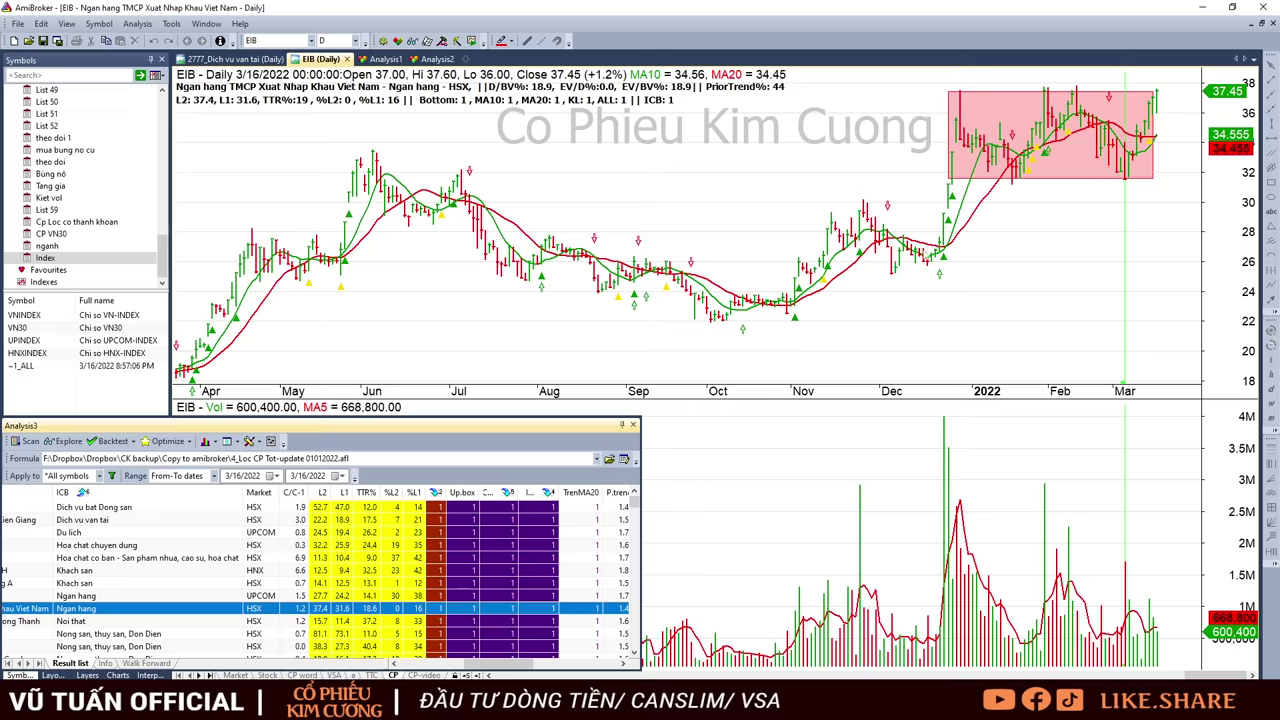
key("Down")
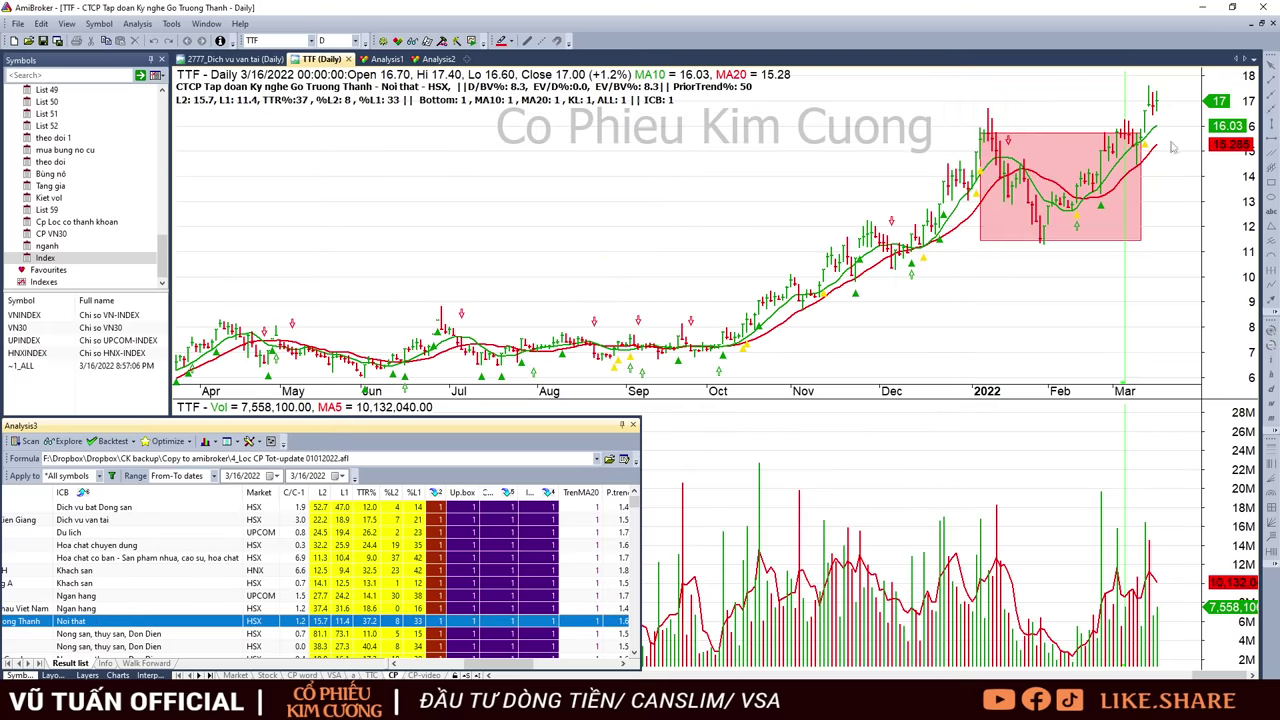
Open the VHC daily chart and inspect its price and volume bars from February through 3/8/2022 to 3/16/2022
key("Down")
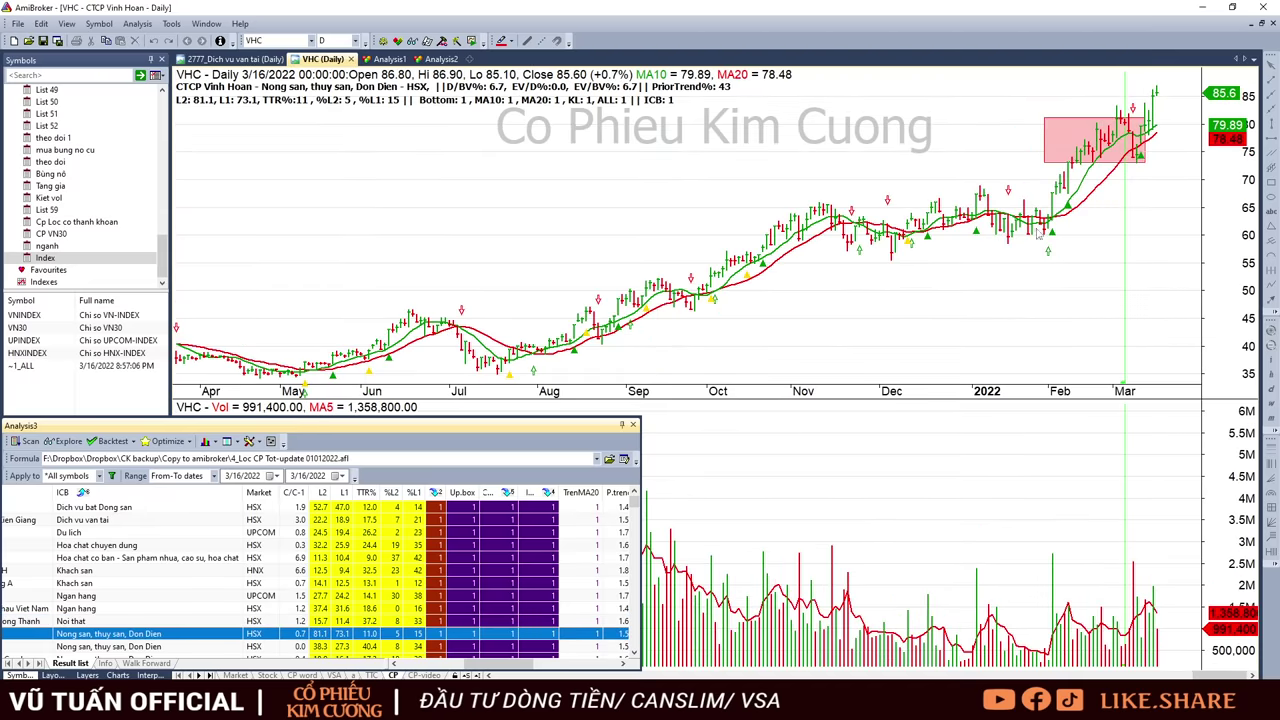
left_click(1049, 236)
left_click(1133, 192)
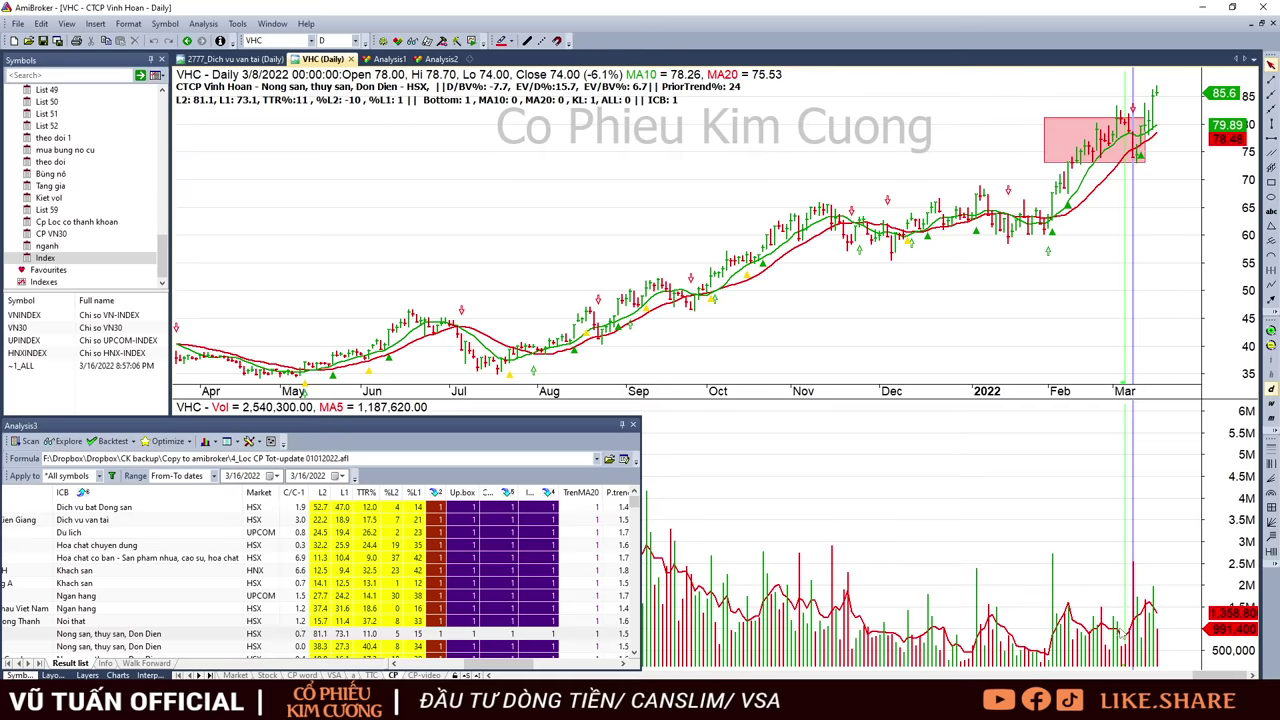
left_click(1141, 628)
left_click(1174, 100)
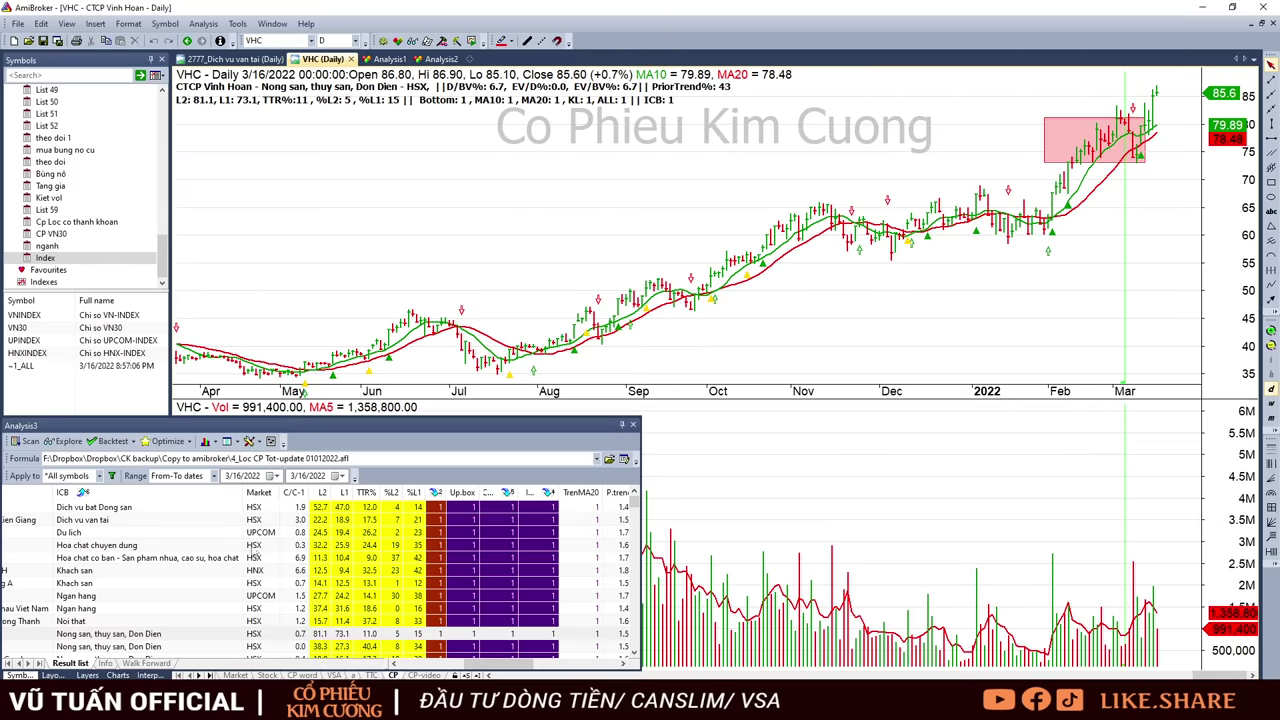
View the daily charts of ANV, ACL, DQC, BTS, HUT, C4G and DST in the exploration results
scroll(262, 570, "down", 1)
left_click(290, 612)
left_click(293, 621)
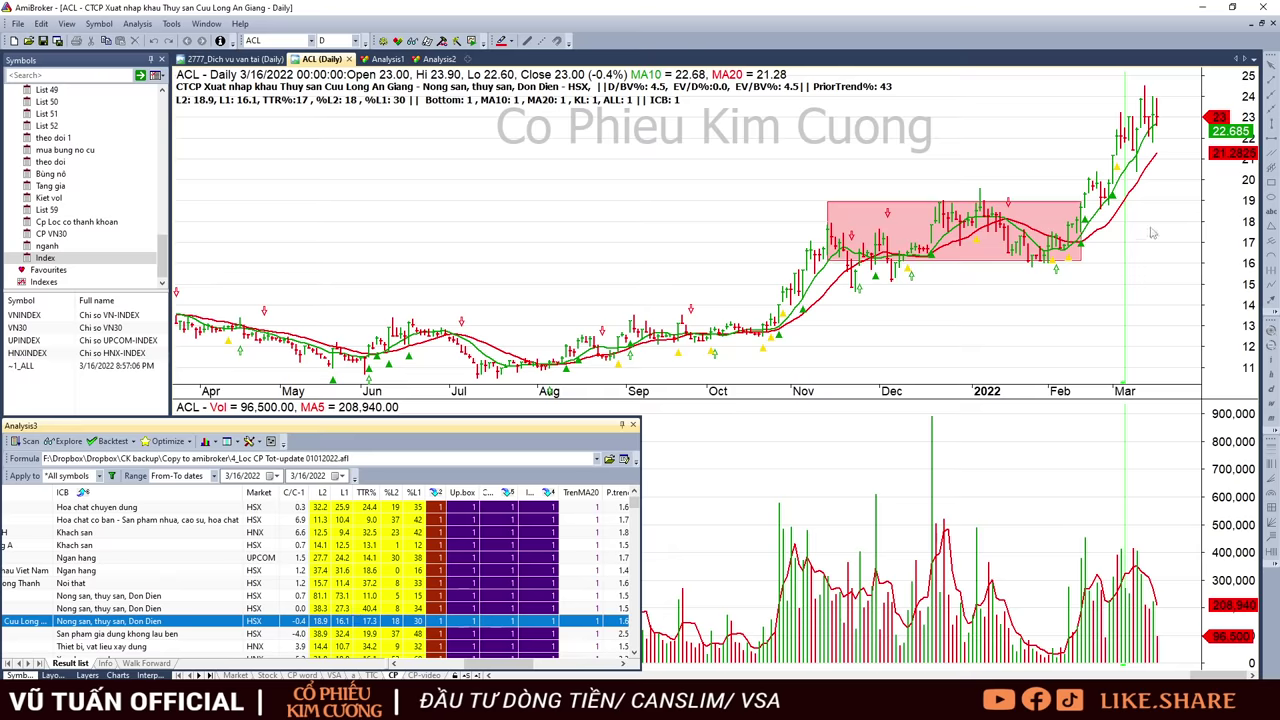
mouse_move(1151, 231)
key("Down")
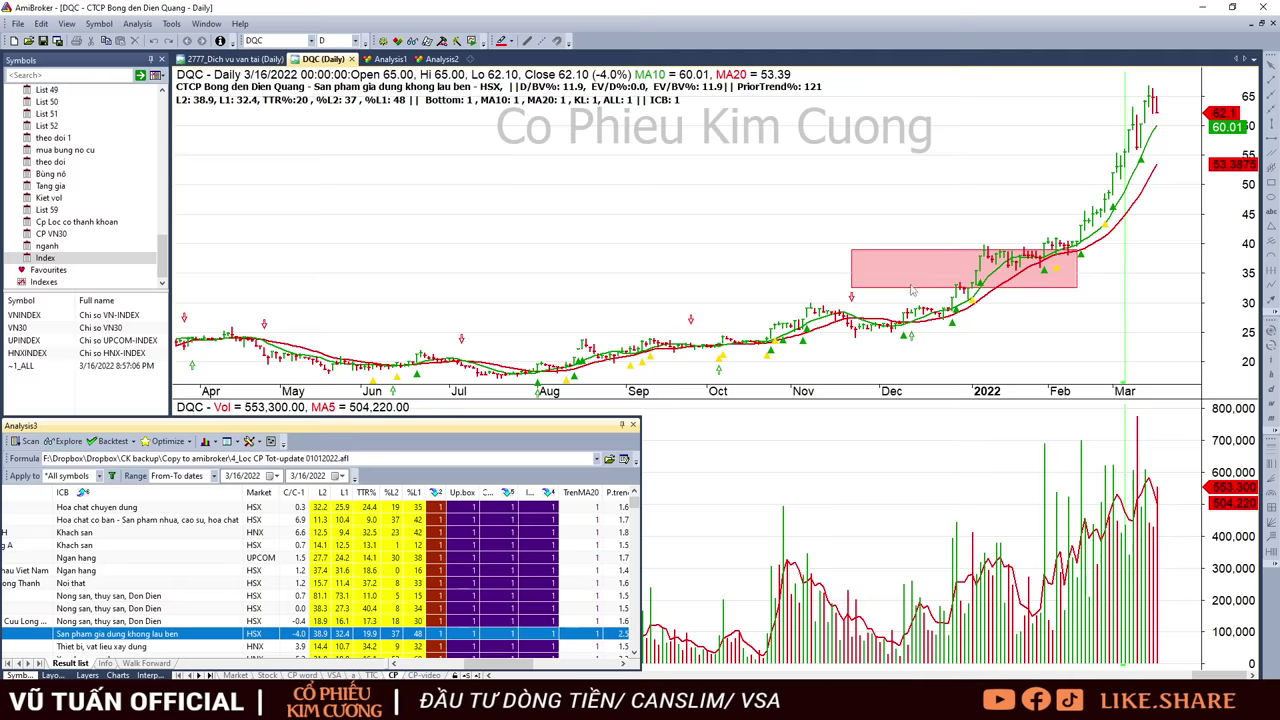
key("Down")
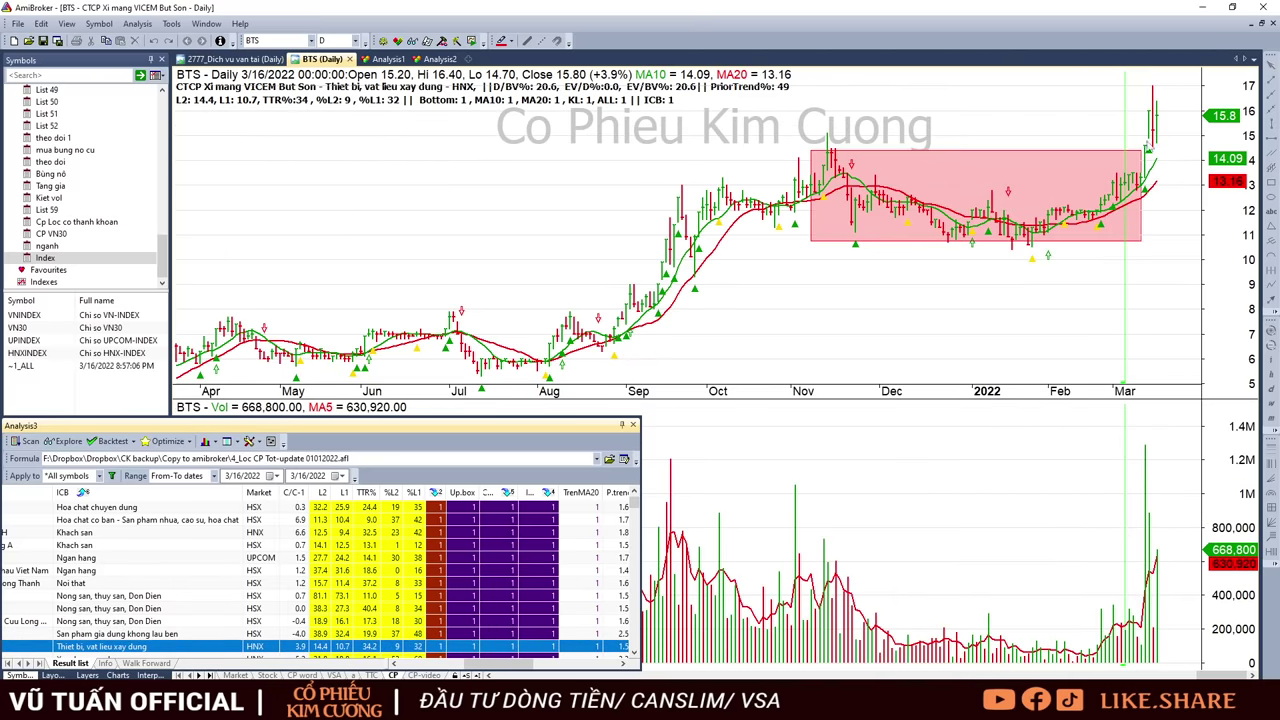
key("Down")
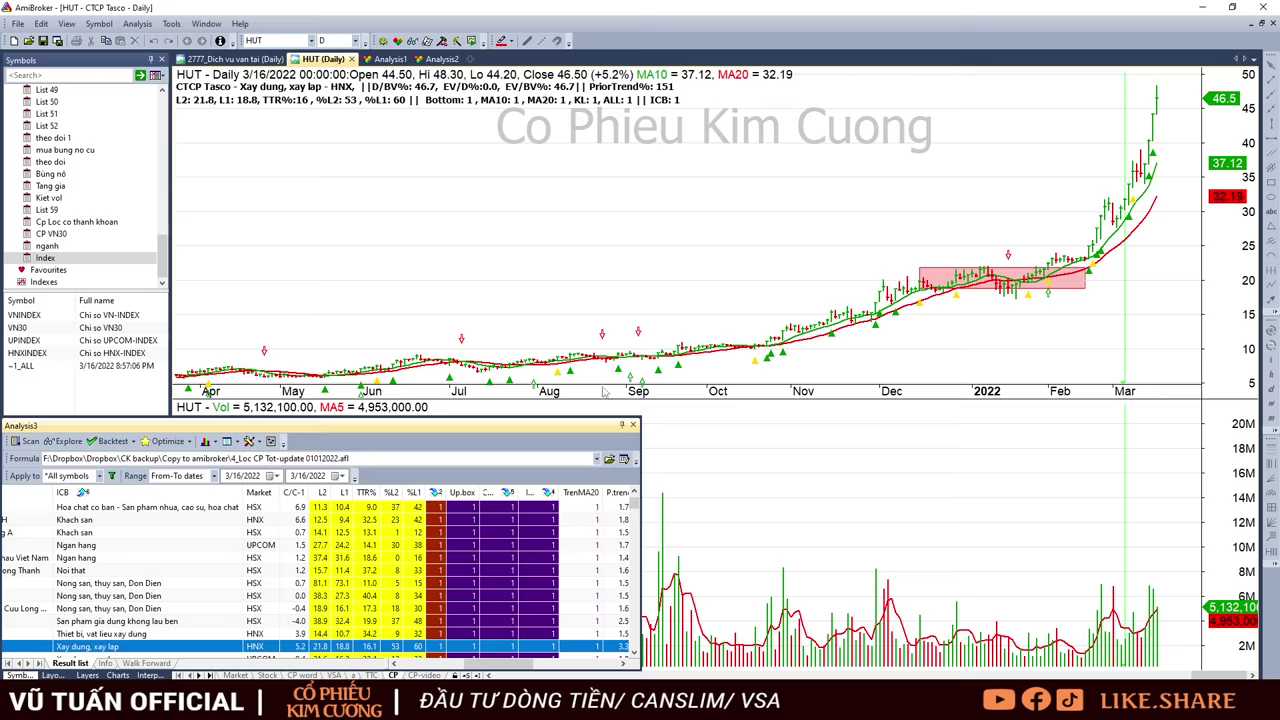
key("Down")
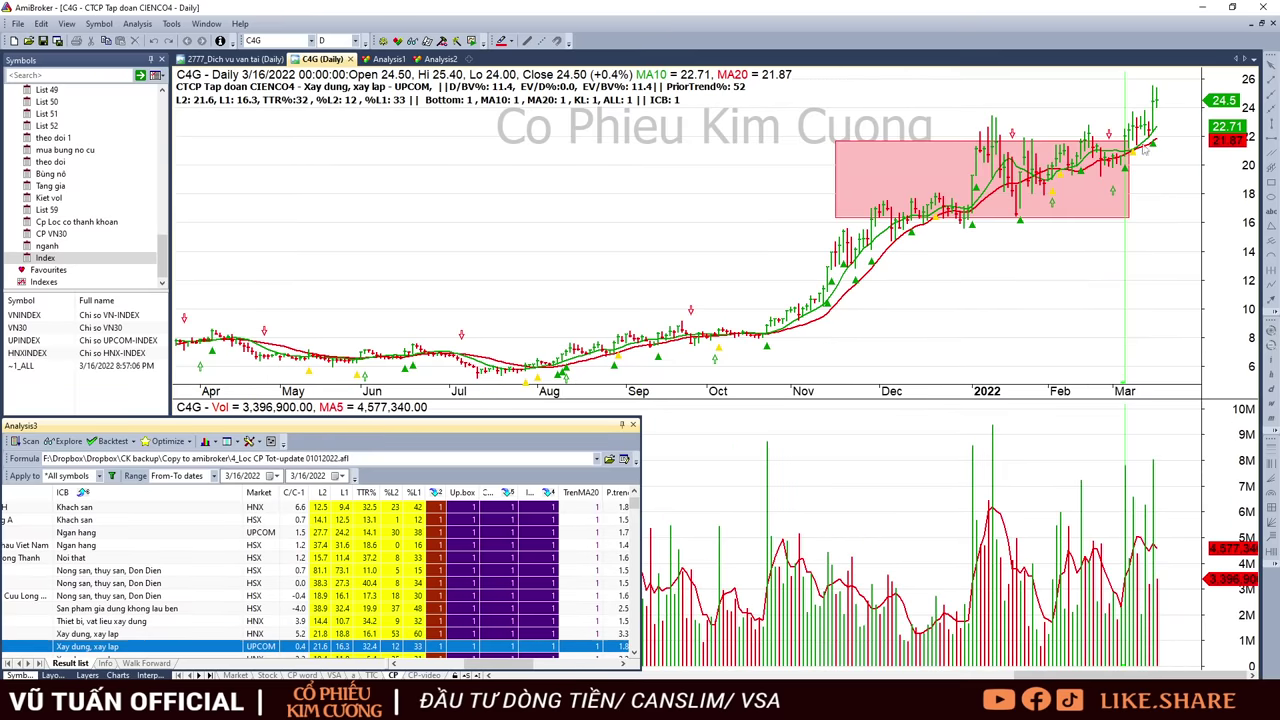
key("Down")
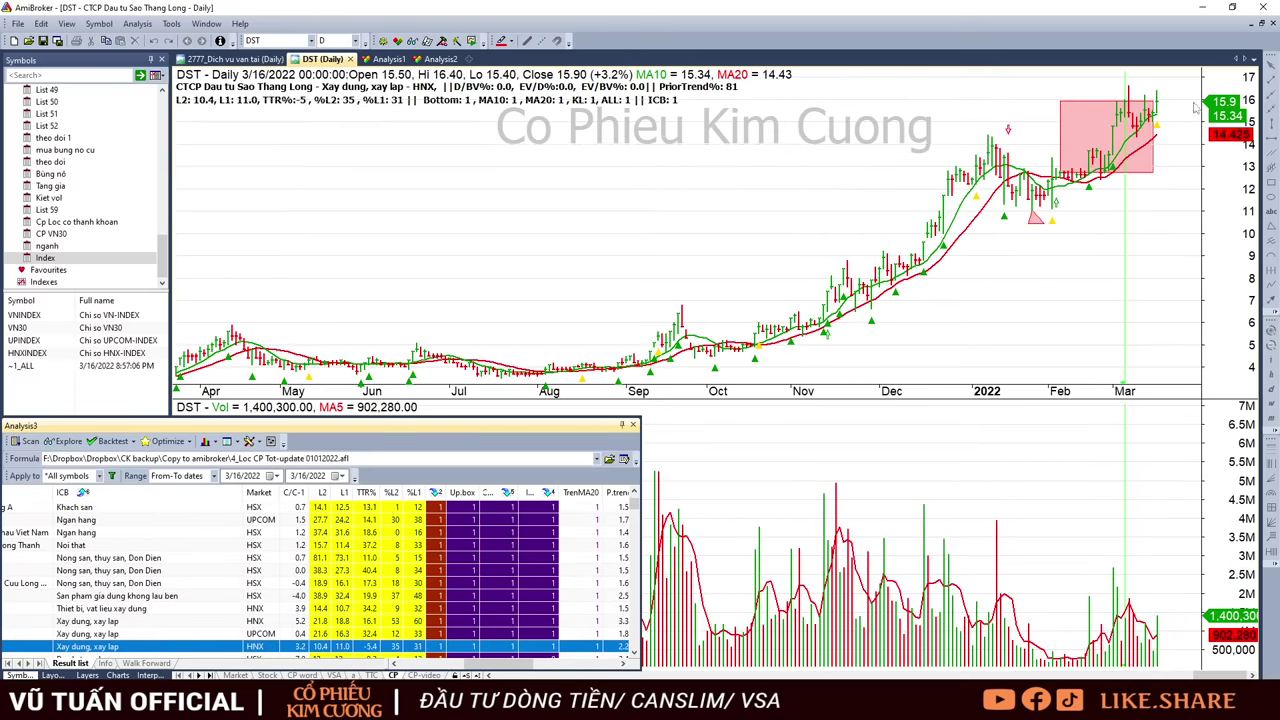
Return to the HUT chart and compare the breakout bars around 2/18/2022 and 2/21/2022 with the 3/16/2022 bar
key("Up")
key("Up")
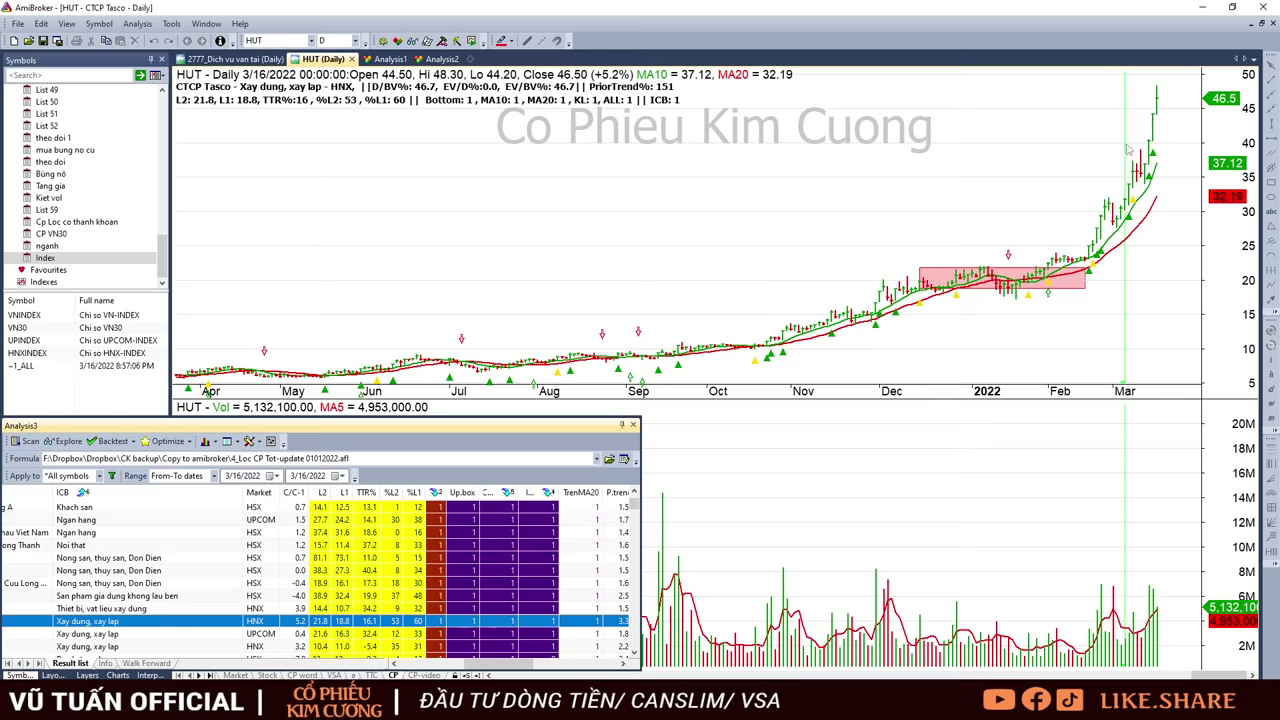
left_click(1089, 262)
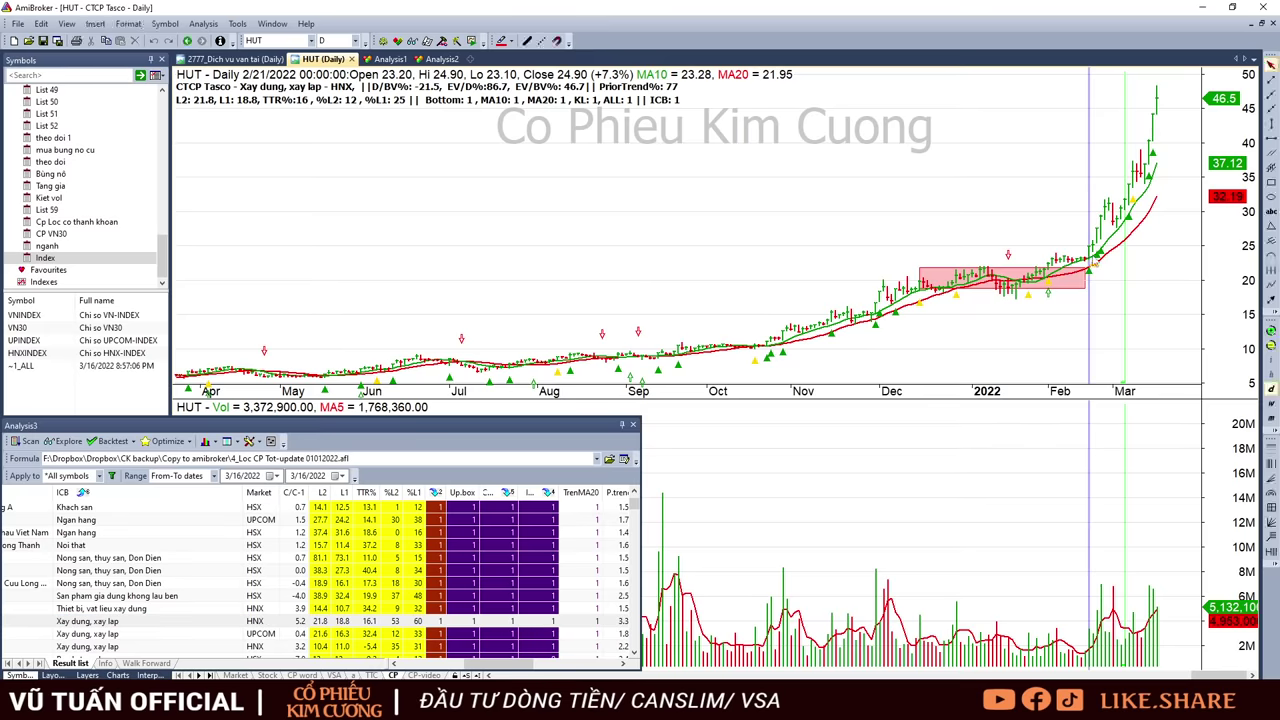
left_click(1064, 266)
left_click(1085, 264)
left_click(1160, 112)
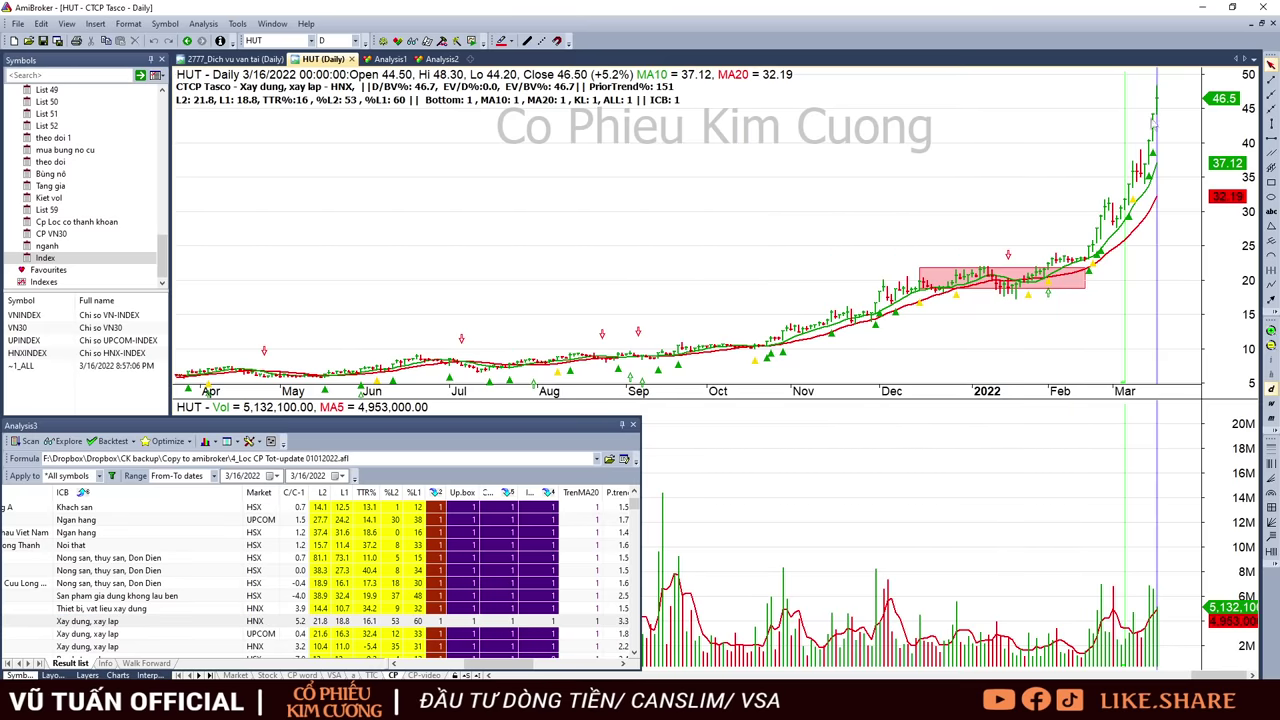
left_click(1088, 263)
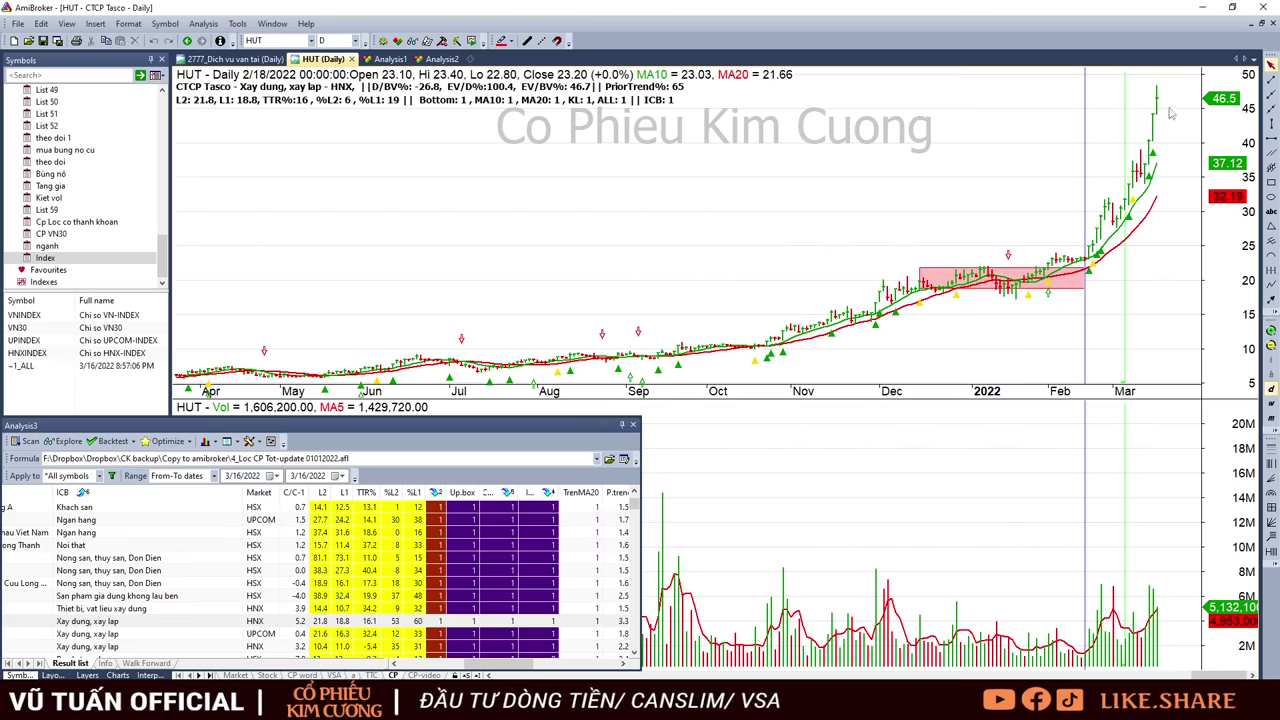
left_click(1157, 170)
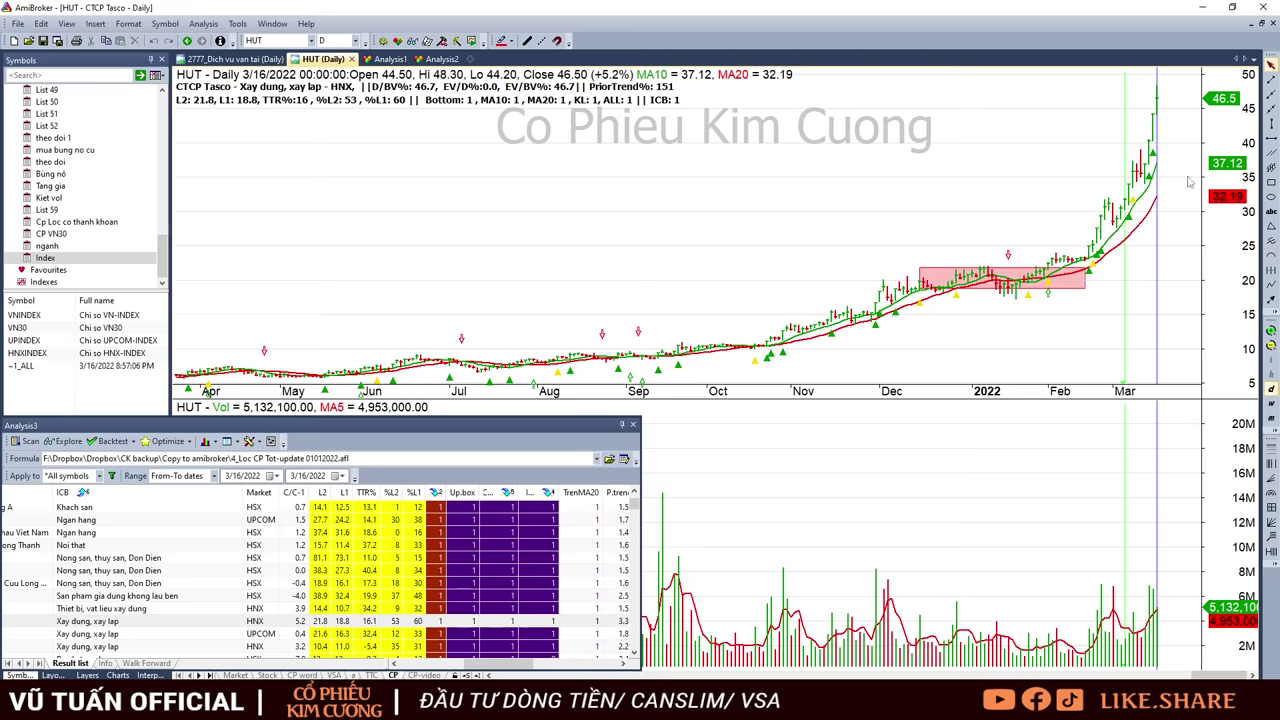
View the C4G, DST and FRT daily charts and inspect FRT's 3/16/2022 bar
left_click(129, 635)
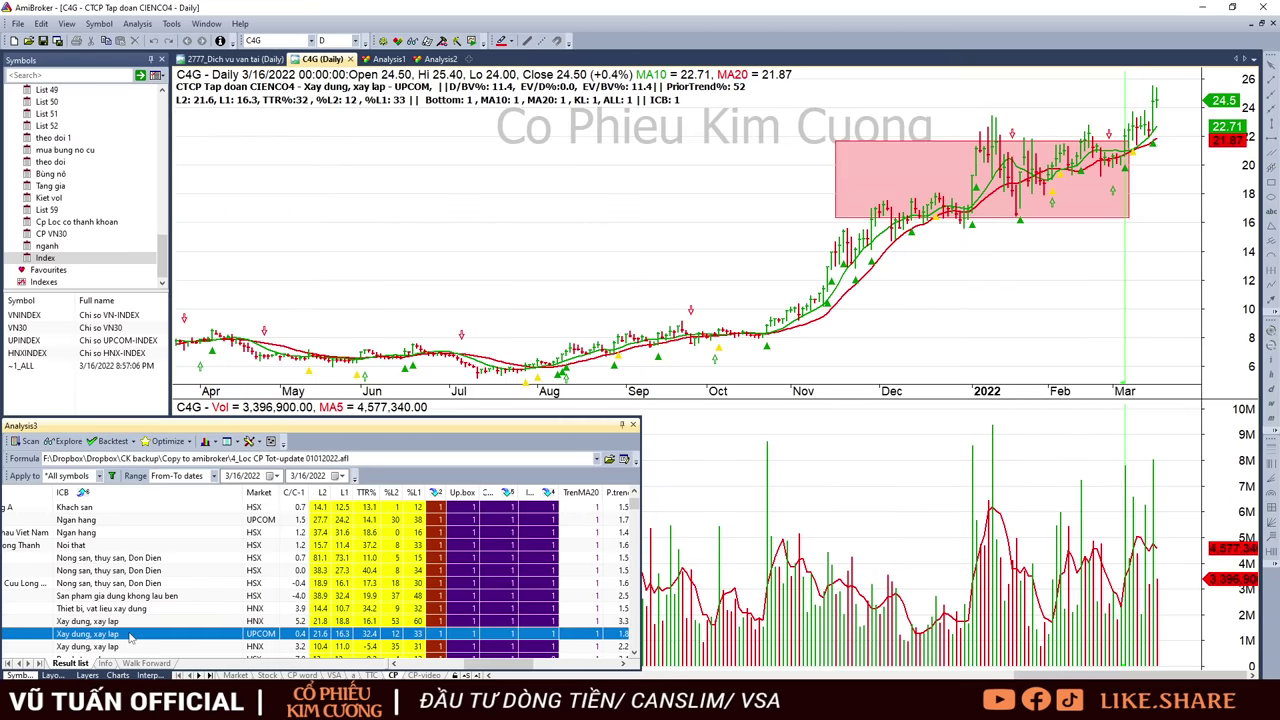
key("Down")
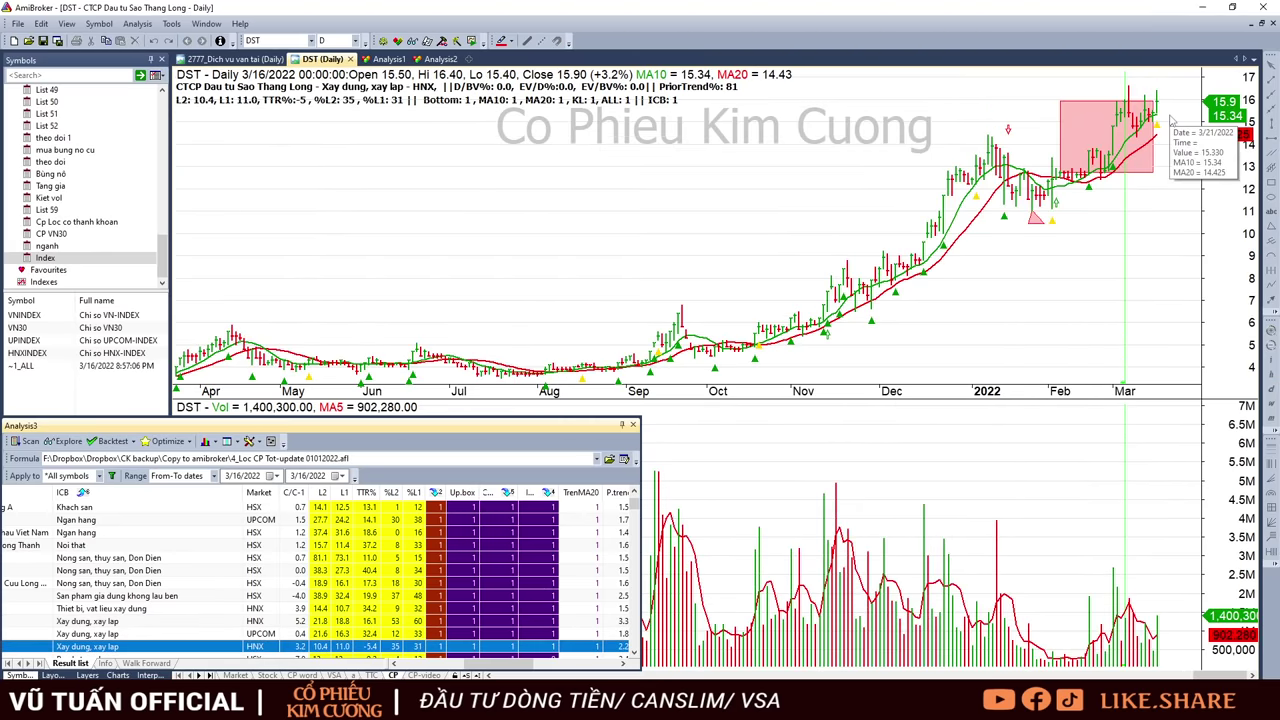
key("Down")
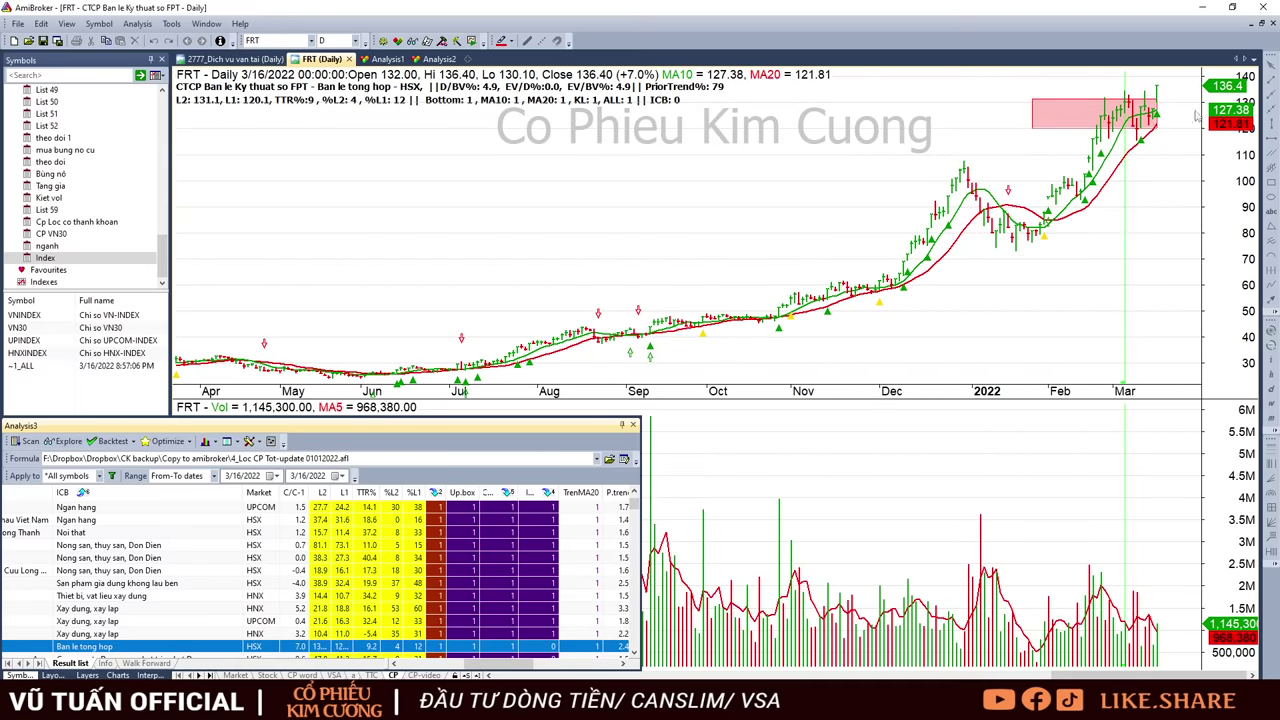
left_click(1162, 93)
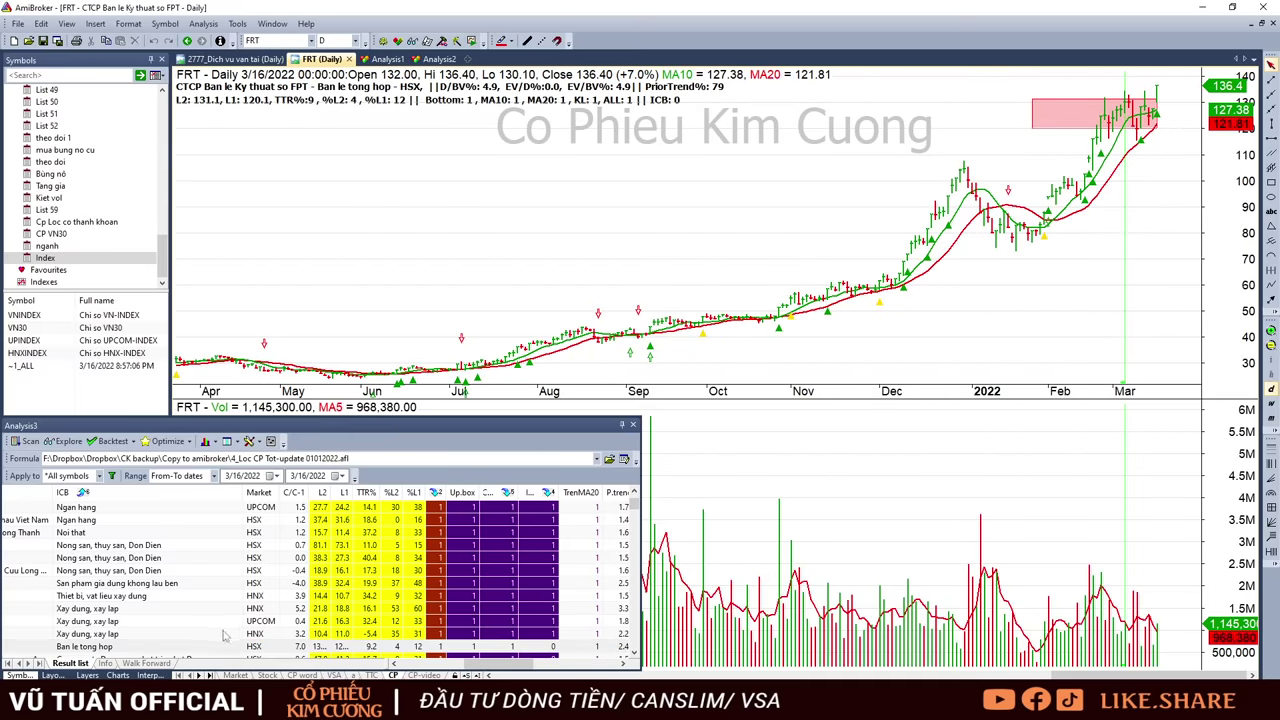
View the daily charts of the real estate stocks AGG, OGC and ASM, followed by DDG
scroll(178, 650, "down", 2)
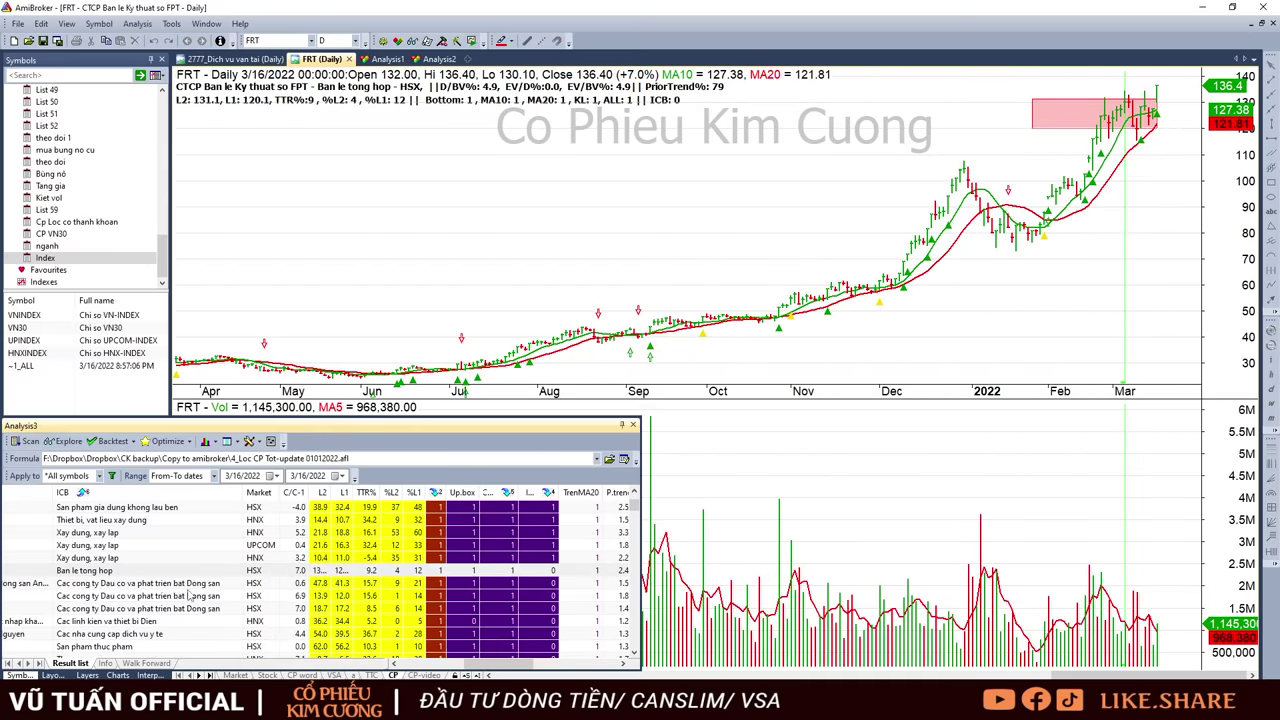
left_click(188, 595)
key("Up")
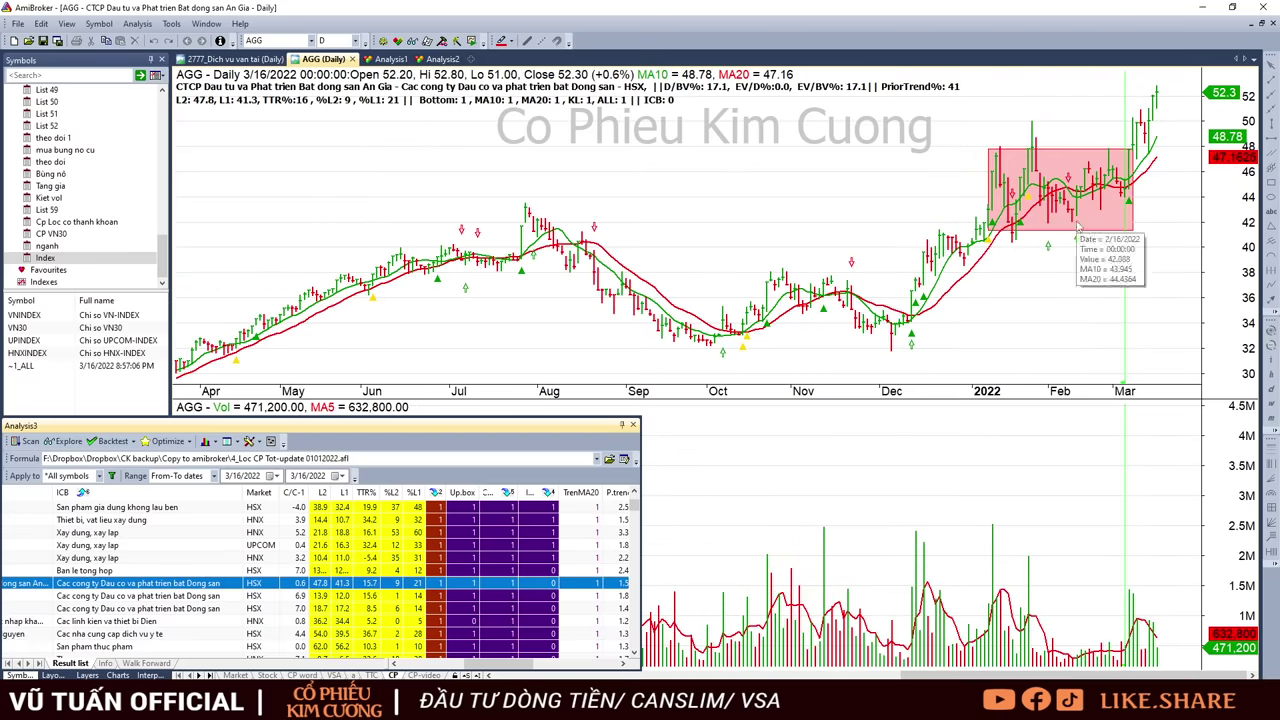
key("Down")
key("Down")
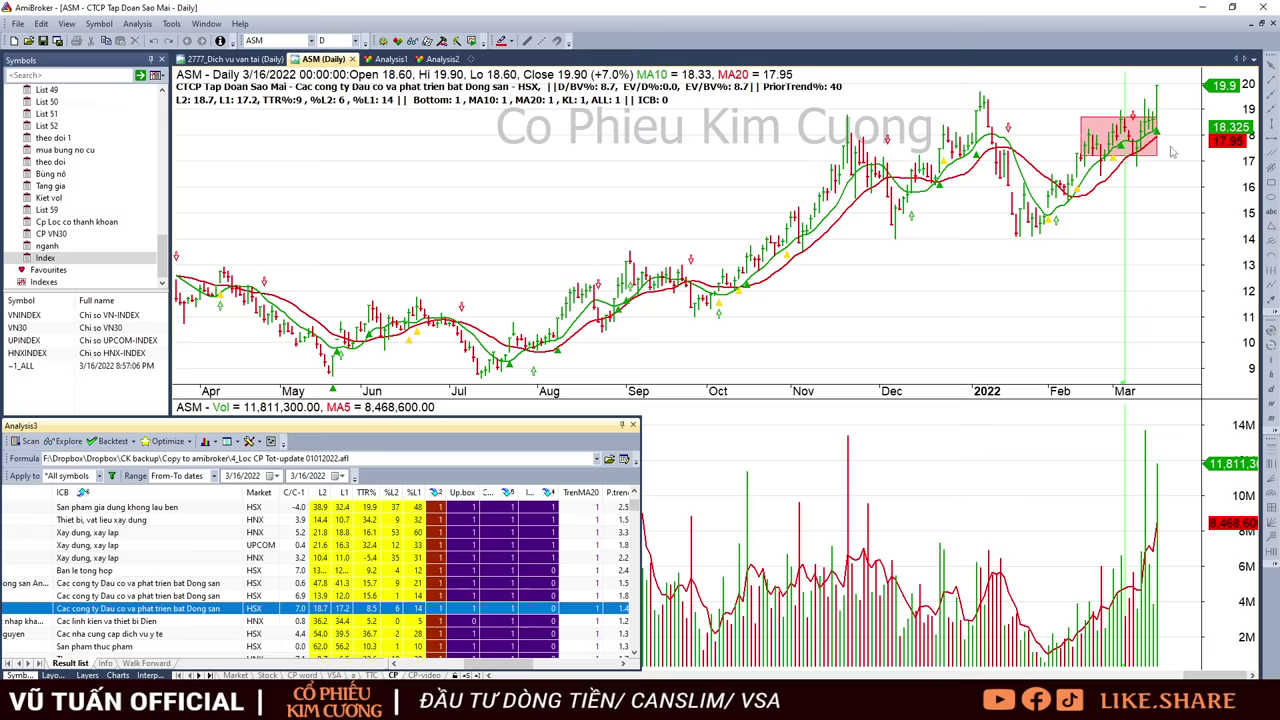
key("Down")
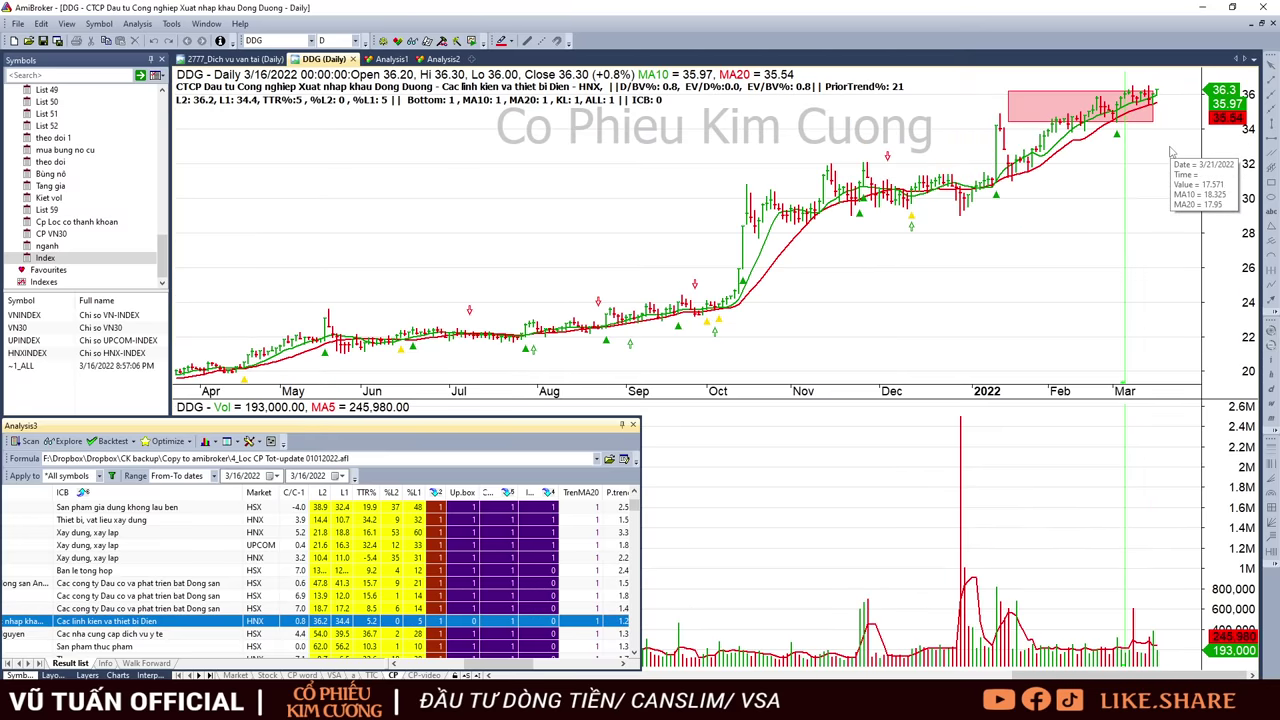
View the TNH daily chart and extend the pink price box's right edge to the latest bar
key("Down")
left_click(1098, 104)
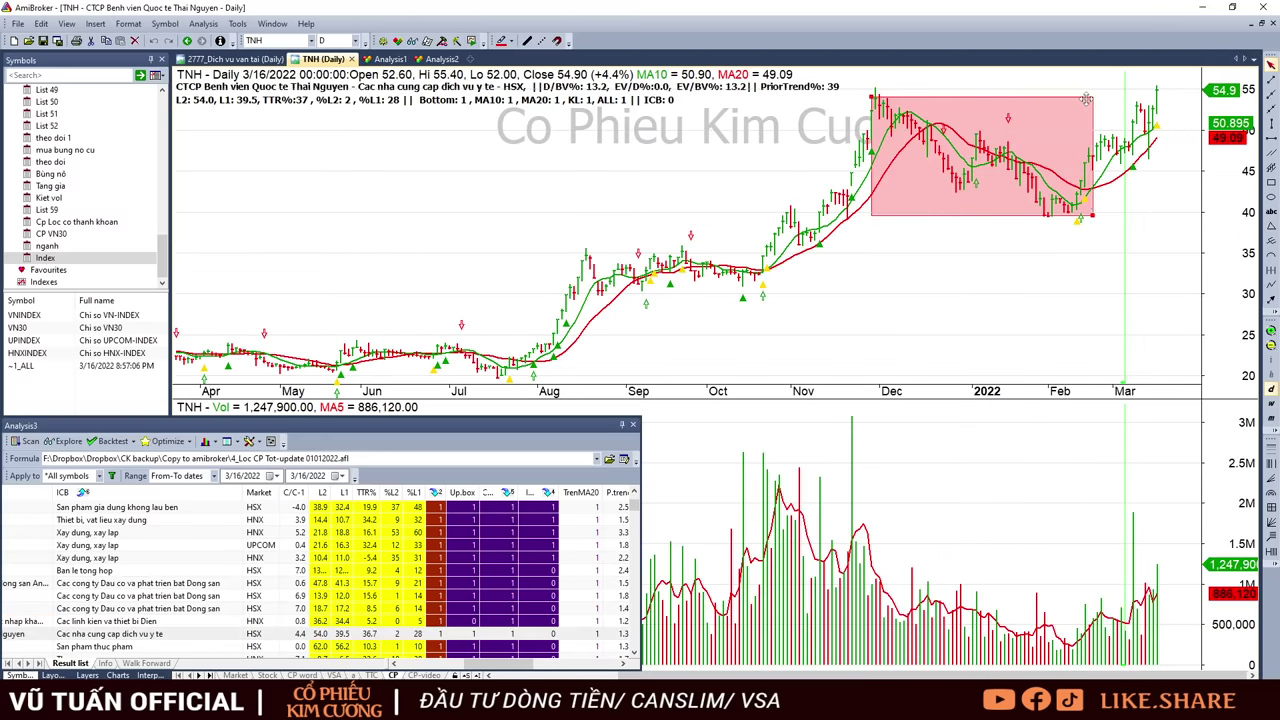
left_click_drag(1094, 214, 1158, 216)
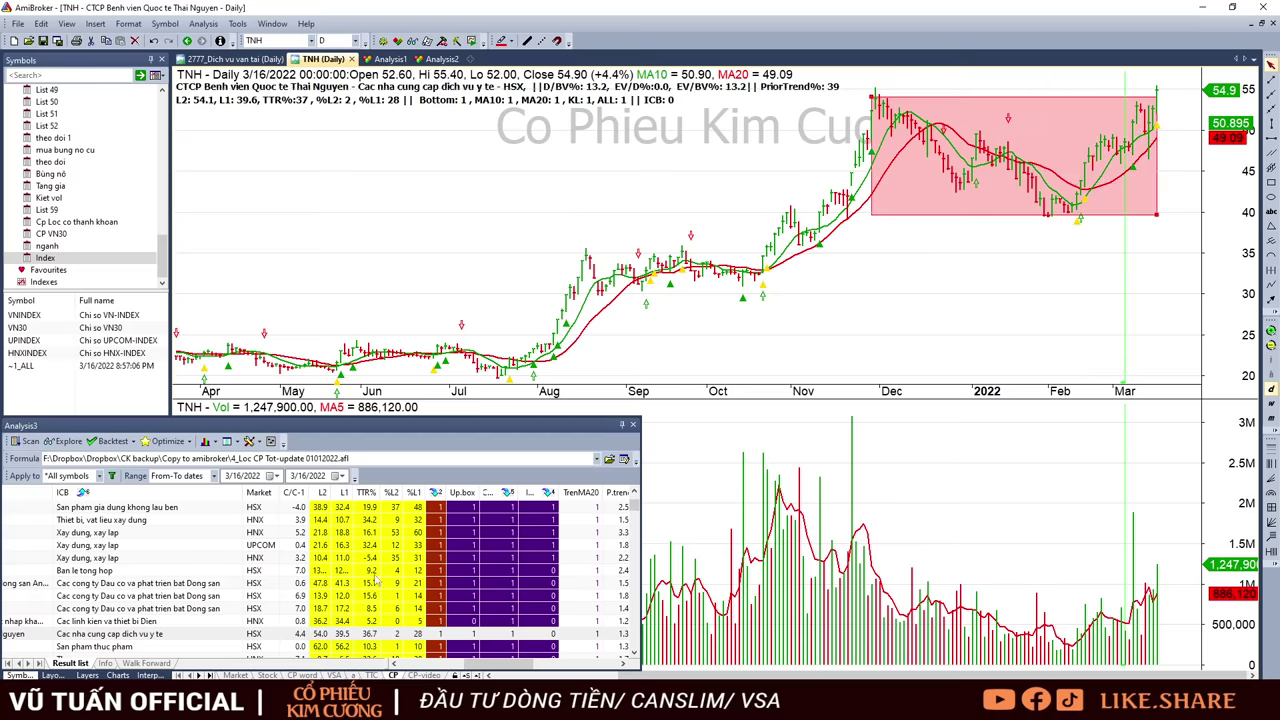
View the daily charts of FMC, ITQ and VTO from the exploration results
scroll(377, 581, "down", 2)
left_click(162, 573)
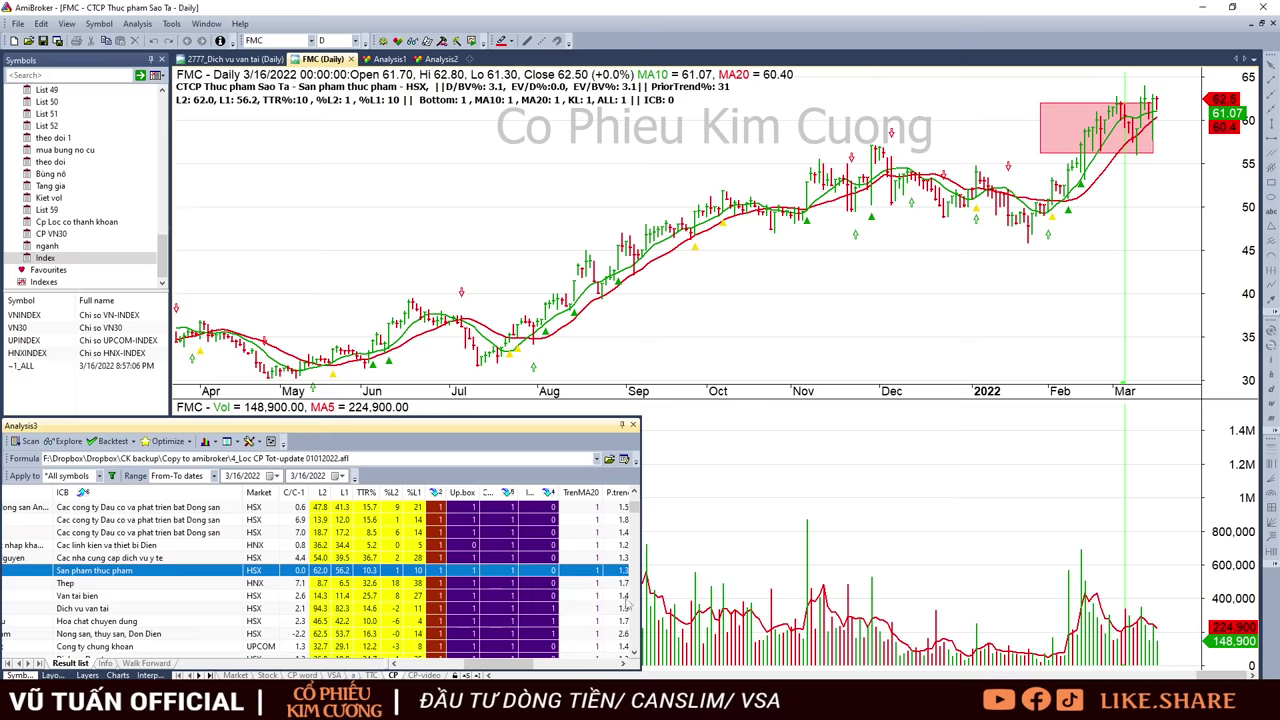
mouse_move(518, 668)
left_mouse_down()
mouse_move(545, 668)
mouse_move(509, 664)
left_mouse_up()
left_click(219, 583)
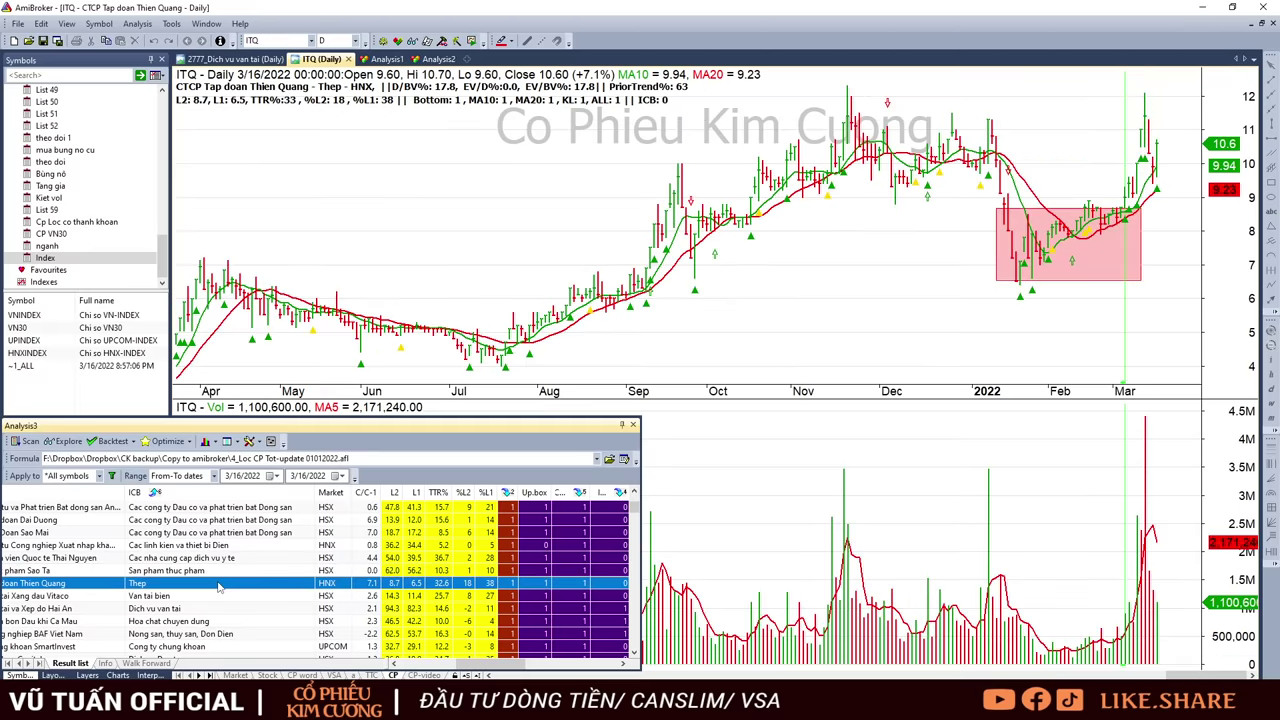
key("Down")
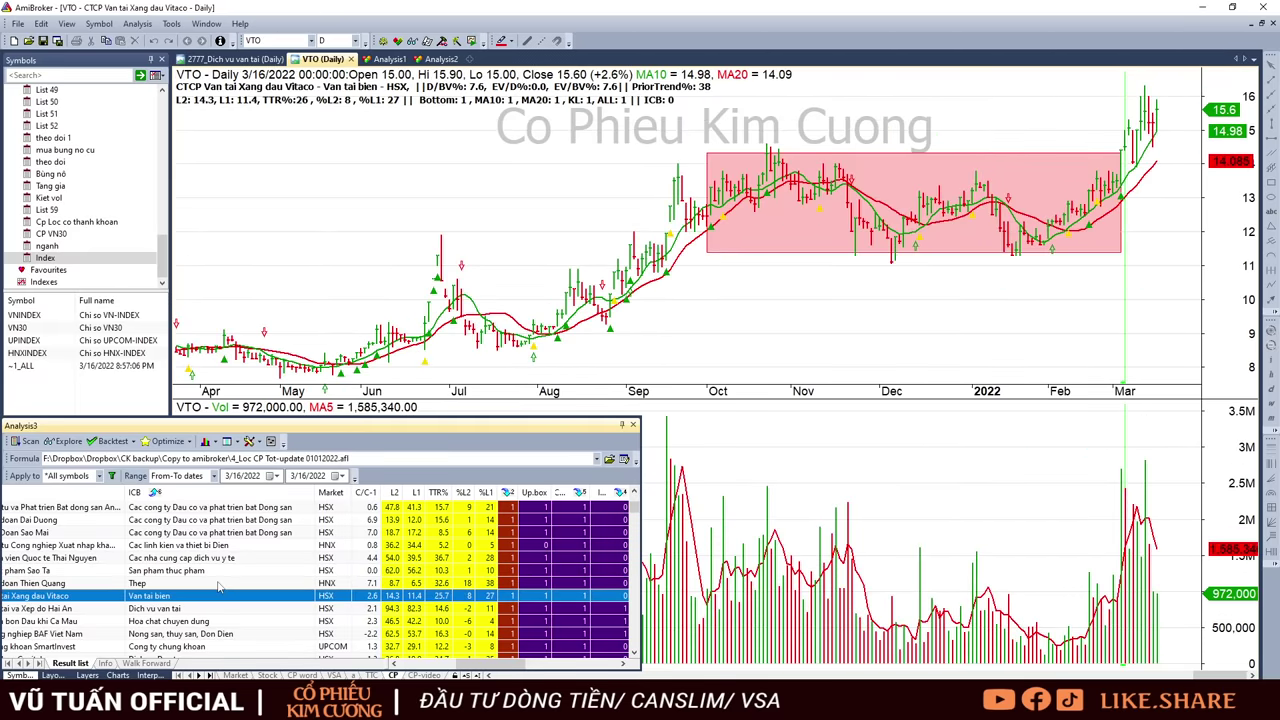
View the HAH daily chart and inspect the 2/7/2022 and 3/16/2022 bars
key("Down")
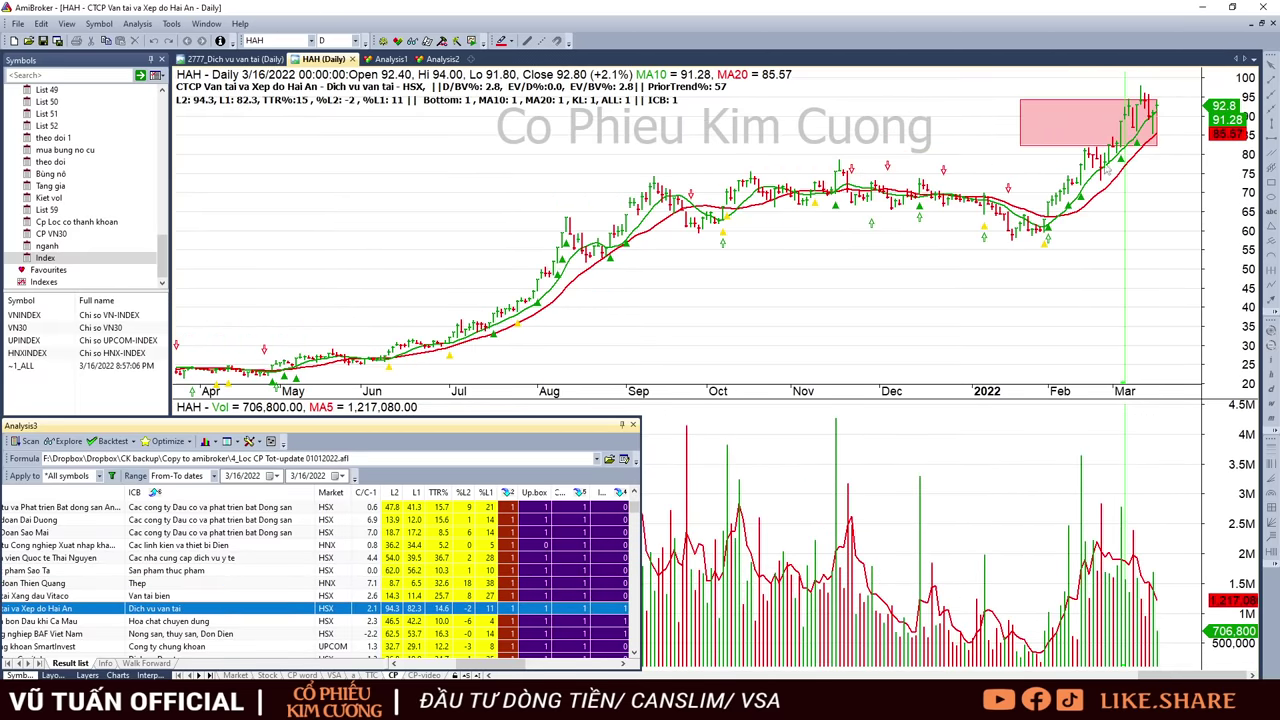
left_click(1044, 240)
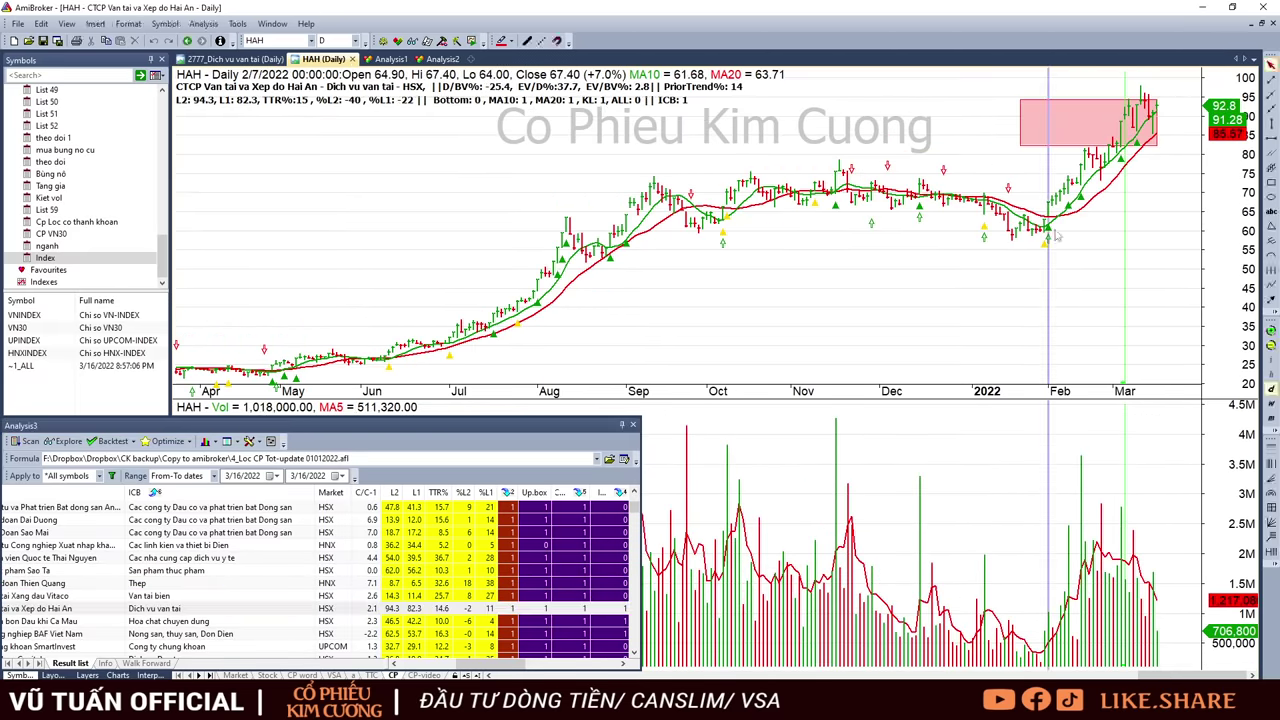
left_click(1150, 620)
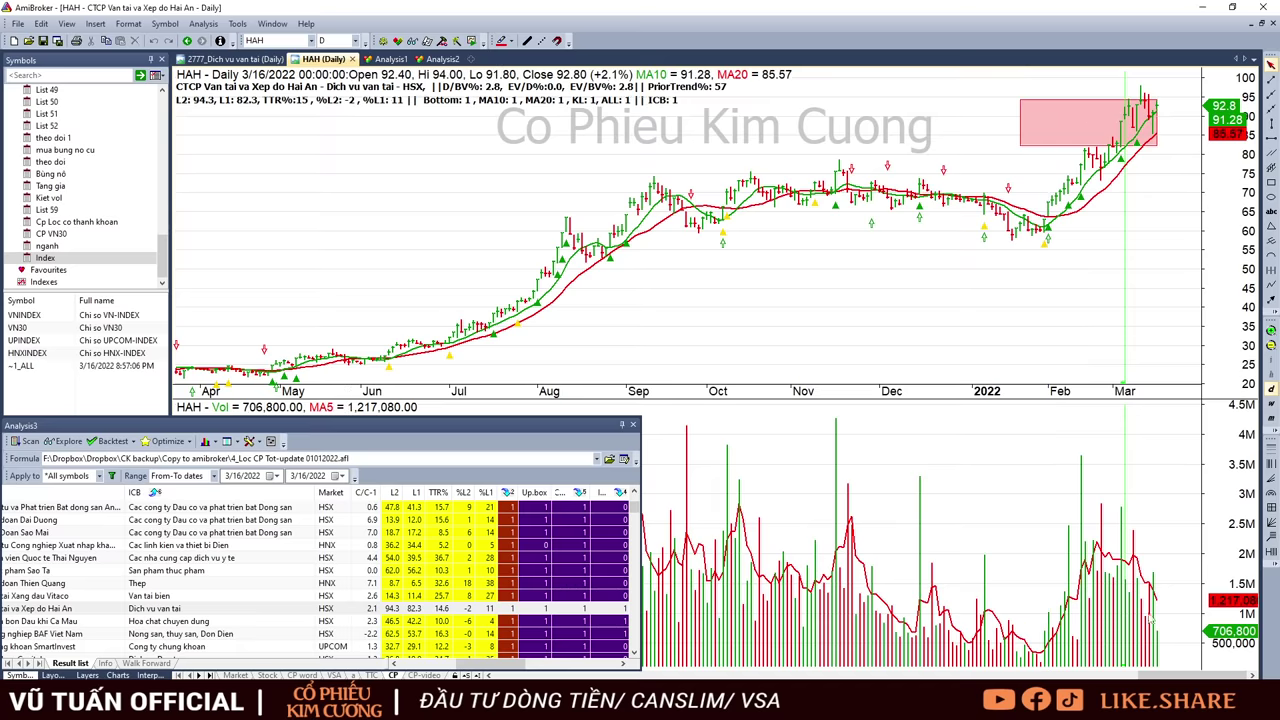
View the daily charts of the next explored stocks from DCM, BAF, AAS, BCG, CTC and KVC through DPM
left_click(211, 622)
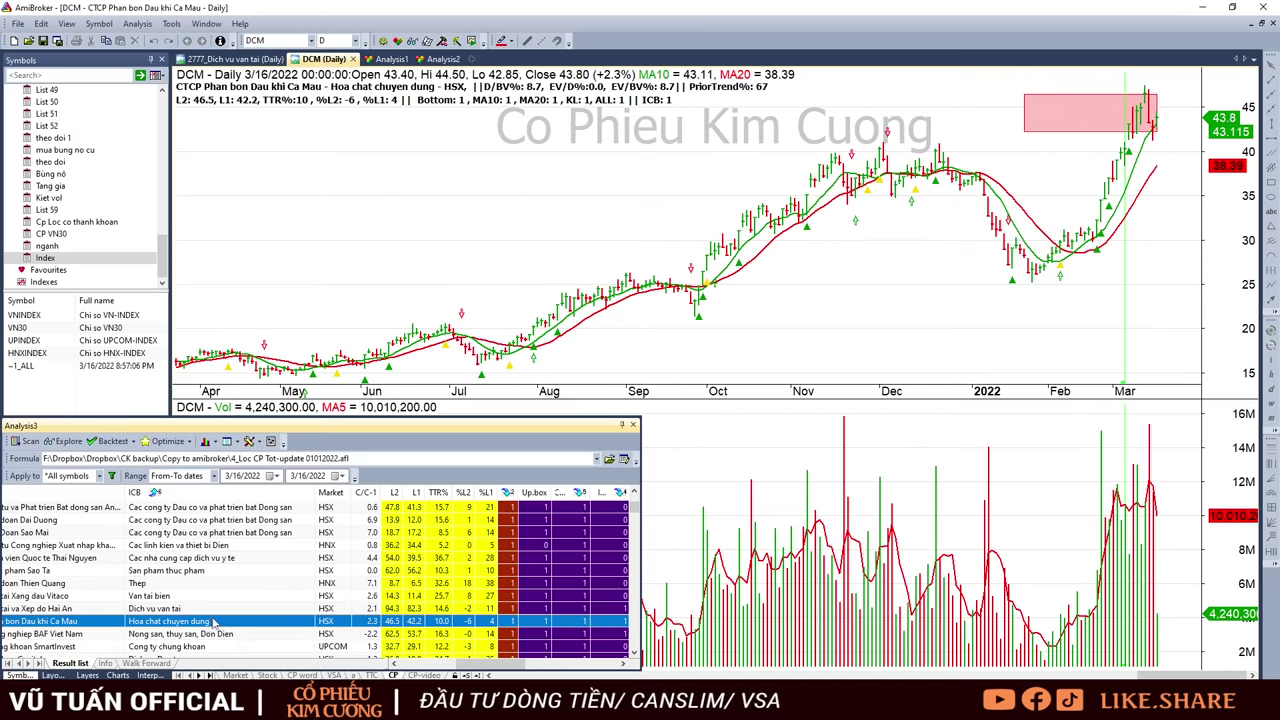
key("Down")
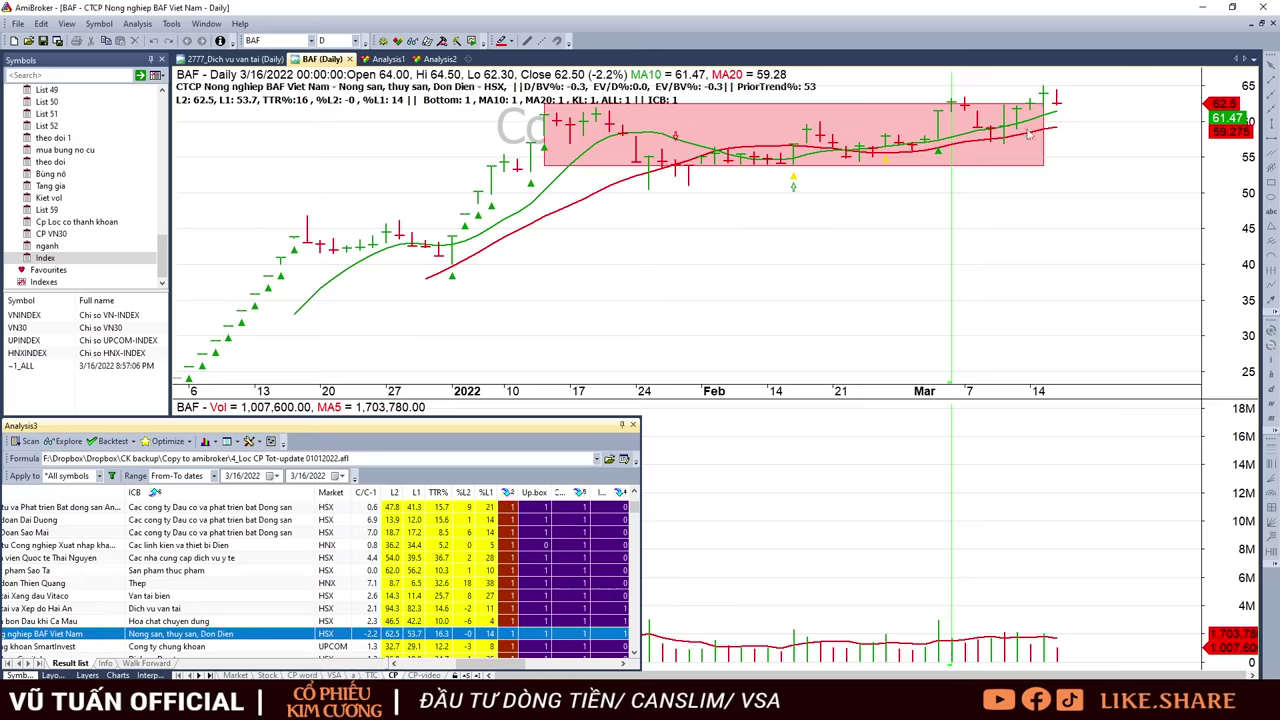
key("Down")
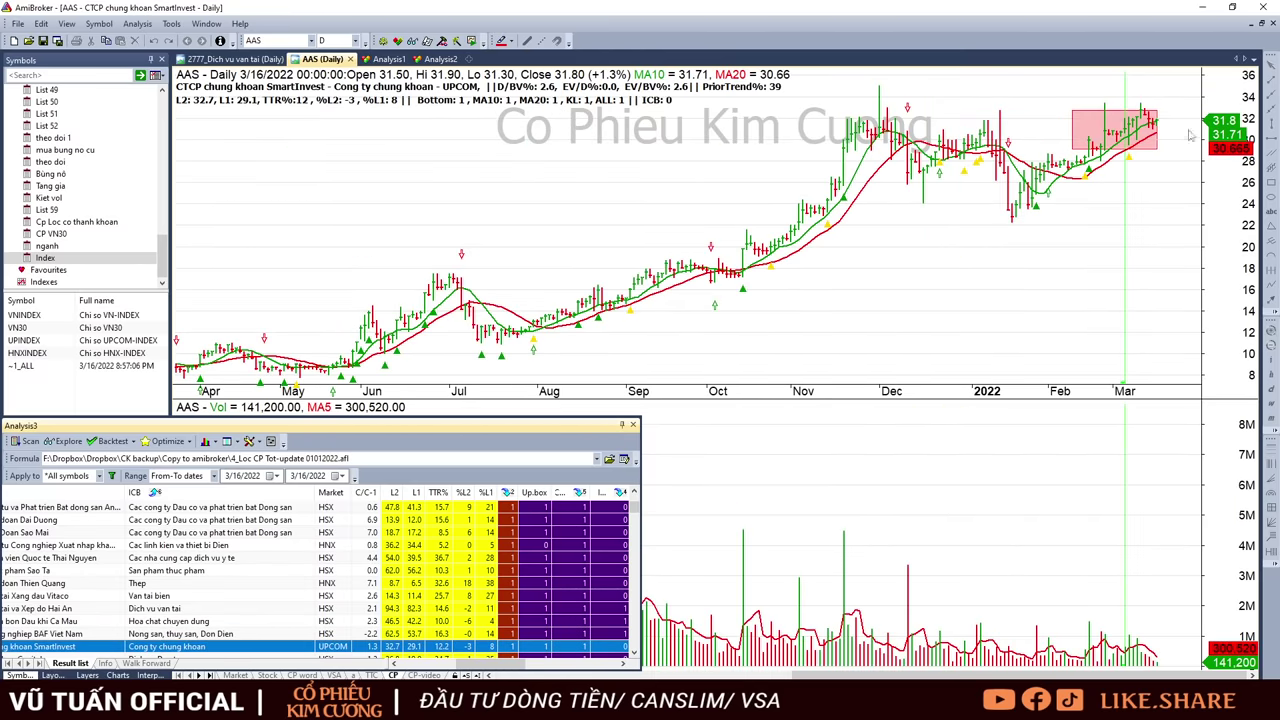
key("Down")
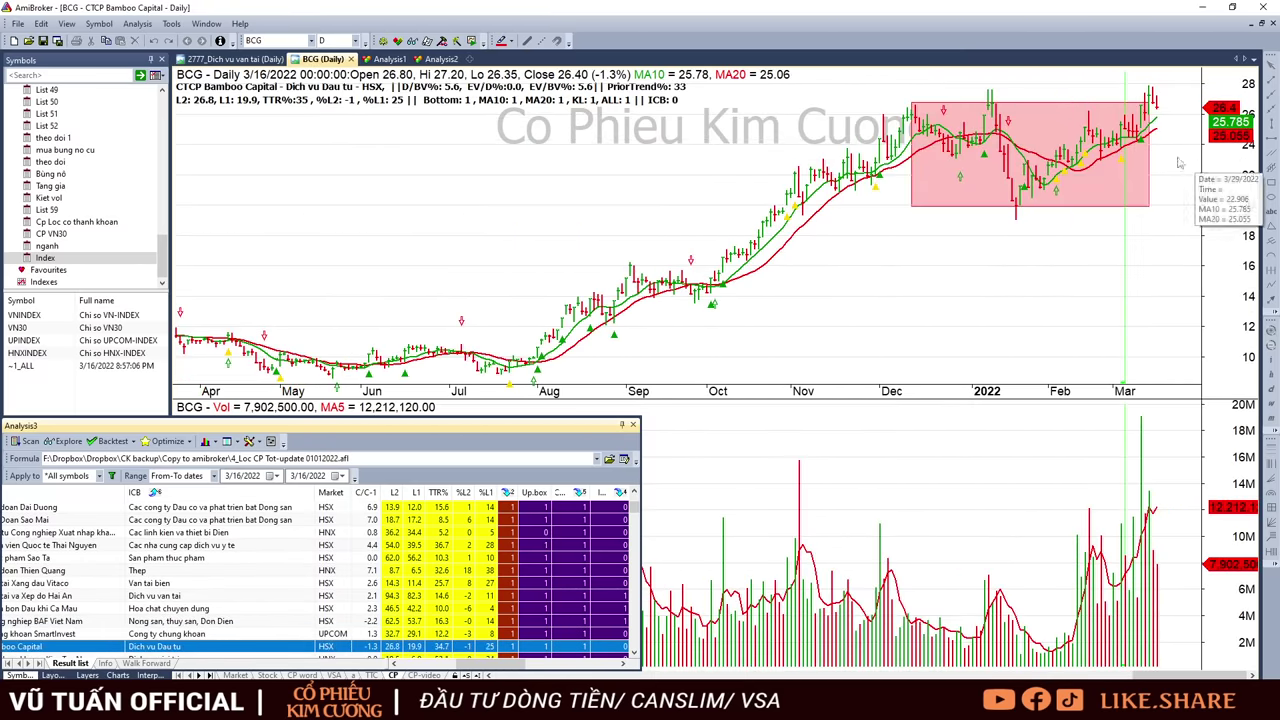
key("Down")
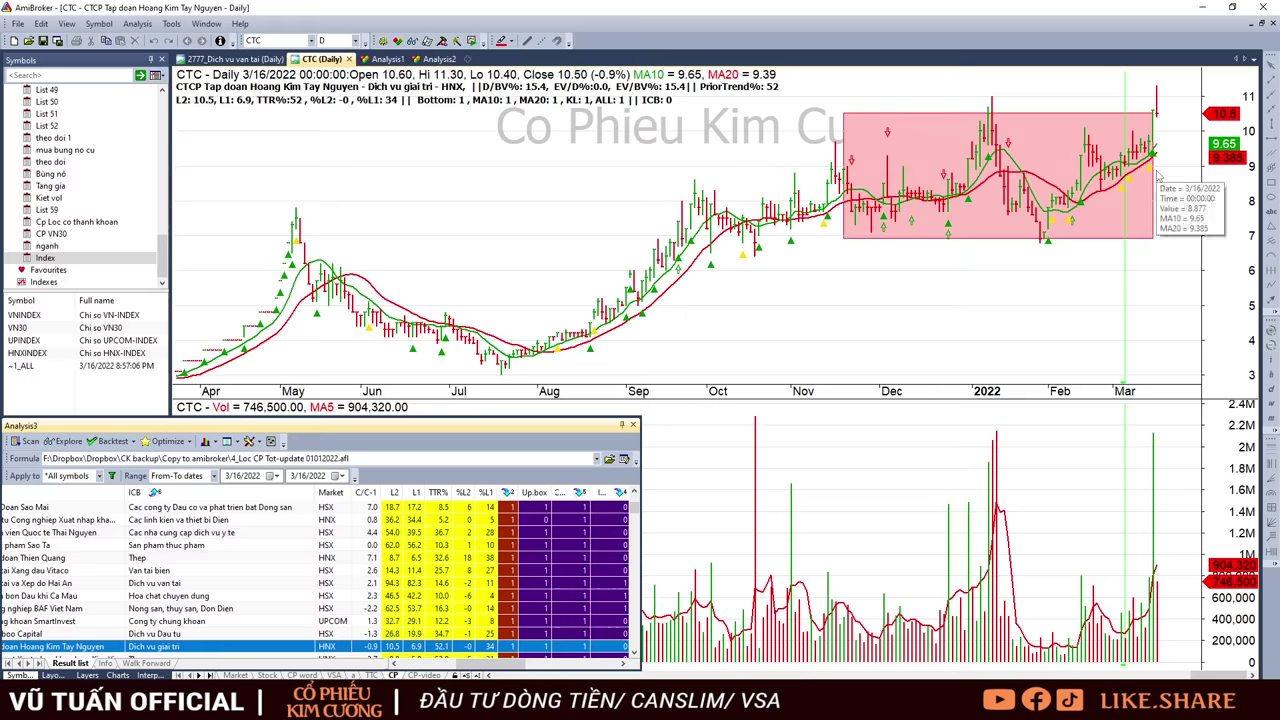
key("Down")
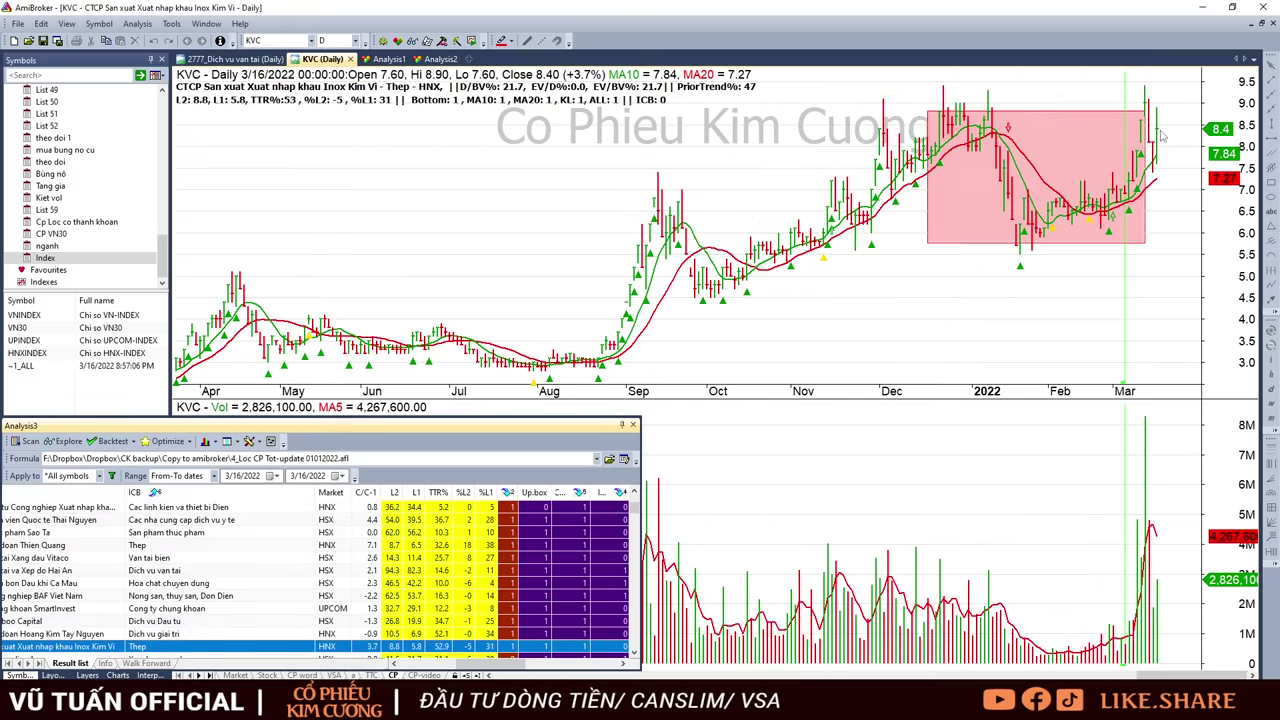
key("Down")
key("Down")
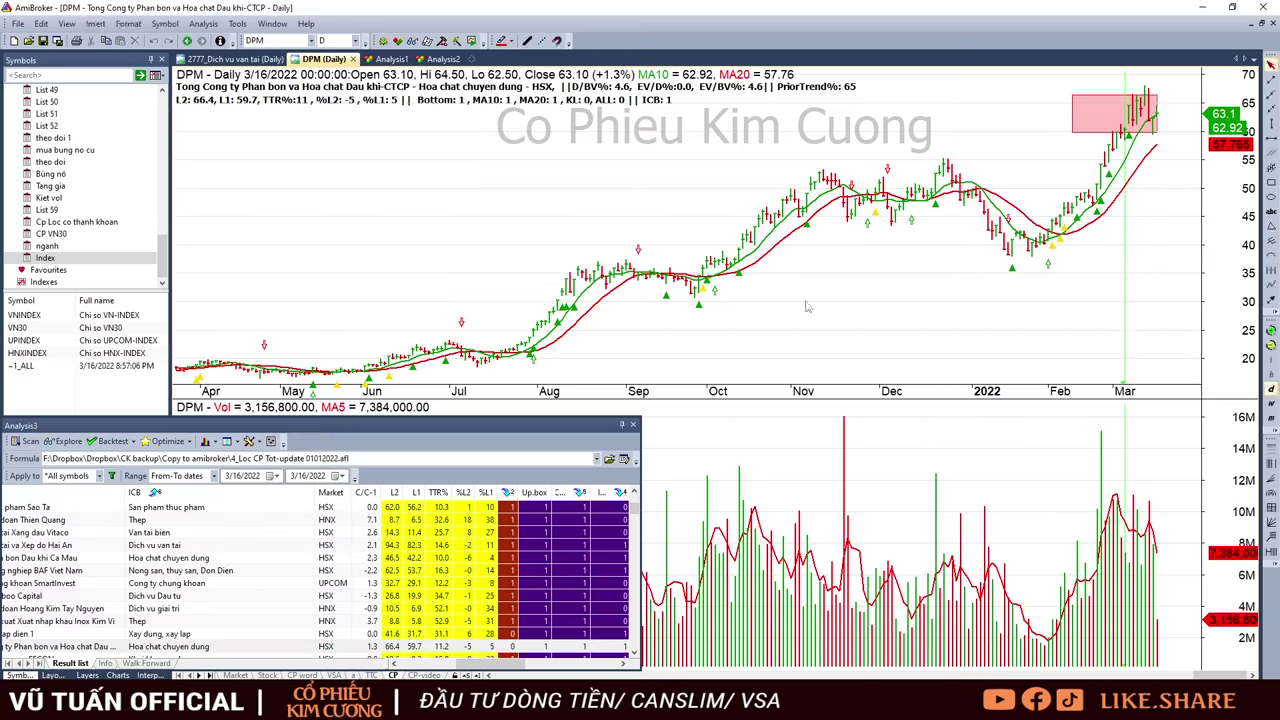
Switch to the Kim Cương workbook in Excel, filter the Xem xét Mua thăm dò column to Thăm dò, and select the filtered stocks' cells through that column
key("alt+Tab")
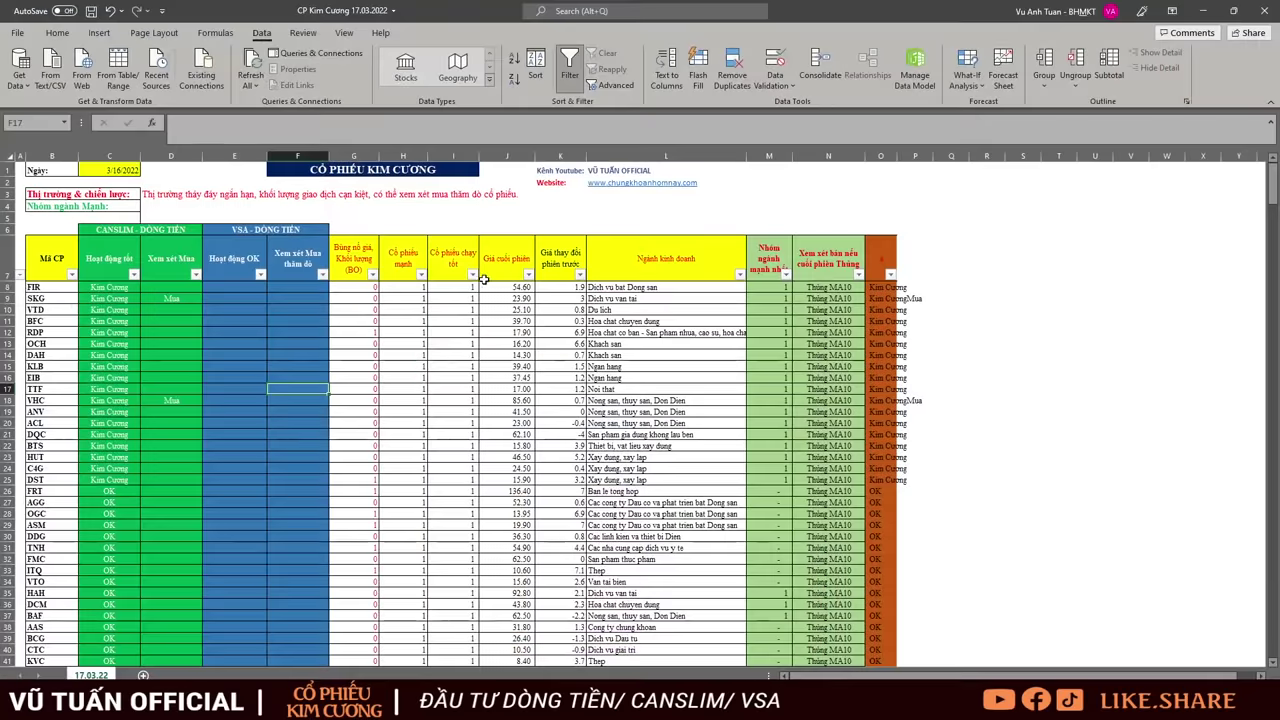
left_click(322, 274)
left_click(200, 456)
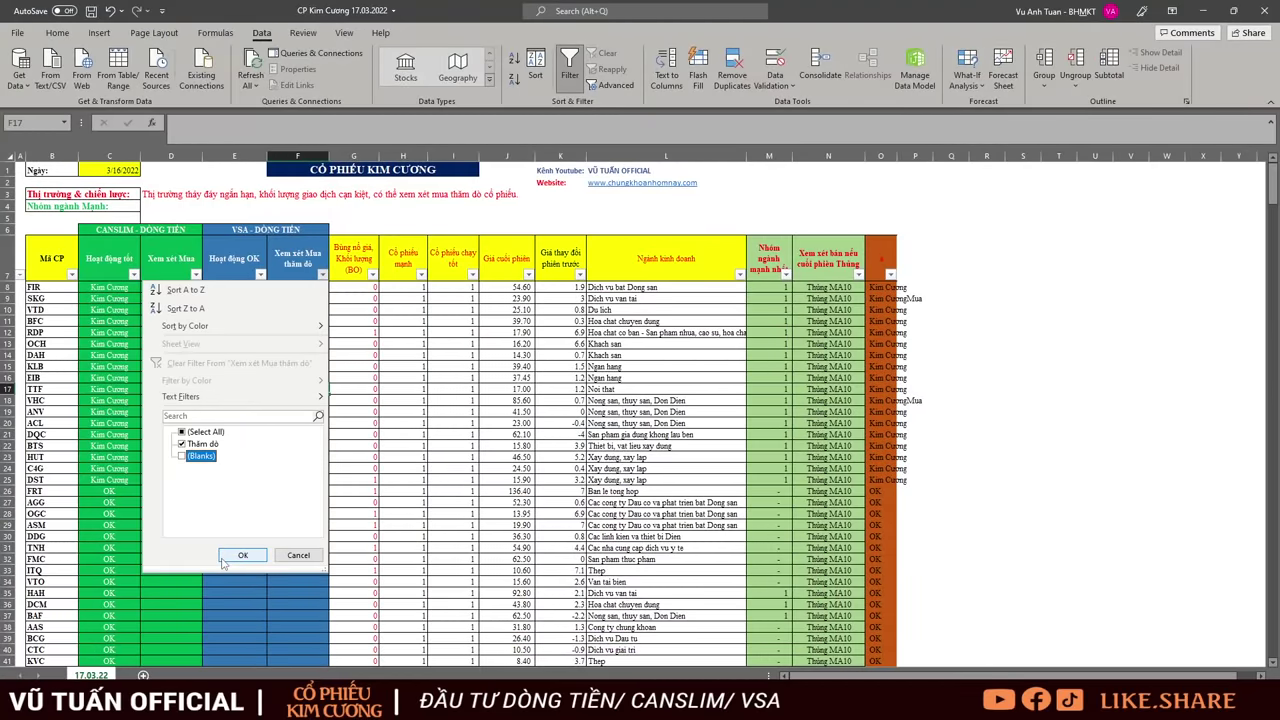
left_click(242, 555)
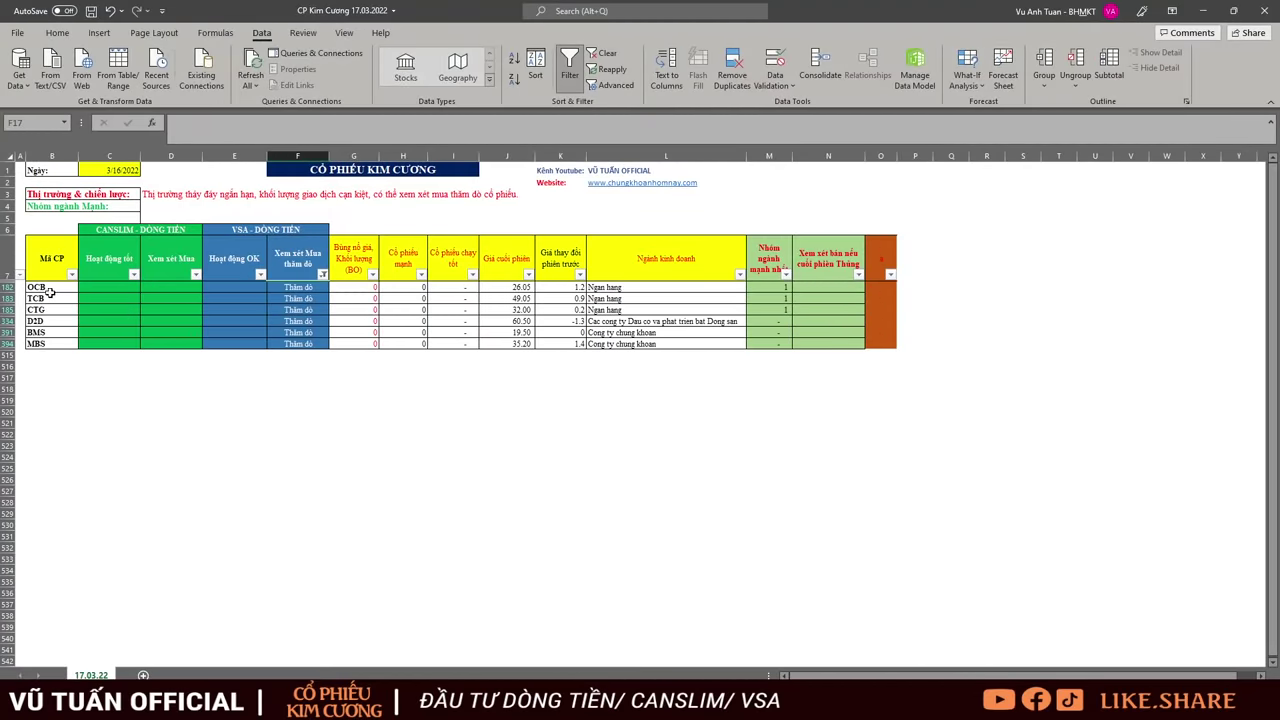
left_click_drag(48, 293, 225, 350)
left_click_drag(62, 286, 322, 343)
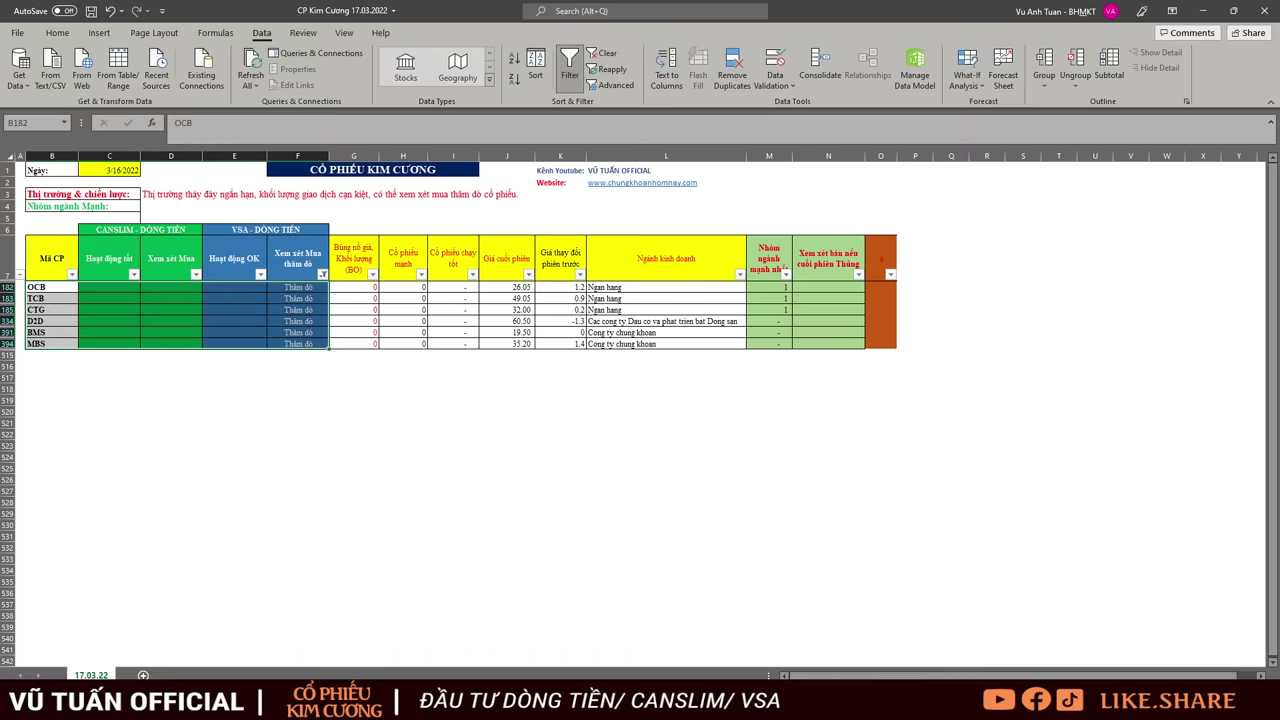
Switch back to AmiBroker, load the OCB daily chart and inspect its bars from 3/14/2022 to 3/16/2022
key("alt+Tab")
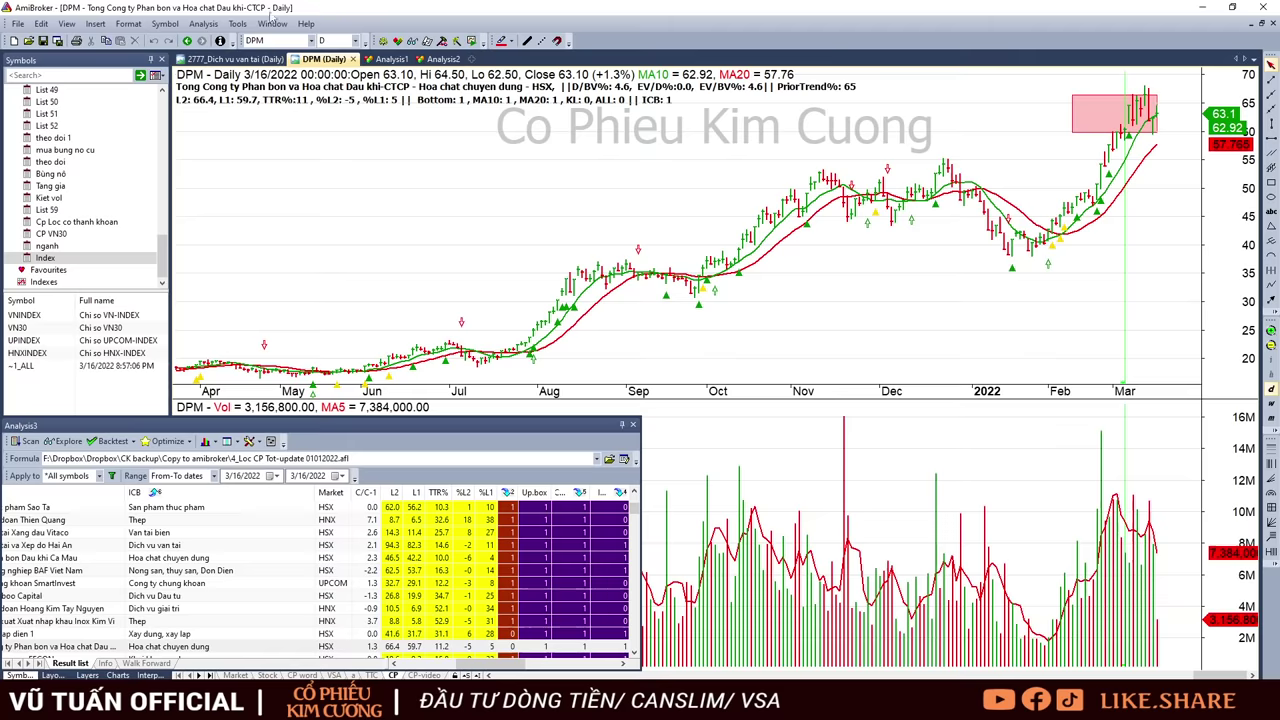
left_click(283, 40)
type("OCB")
key("Return")
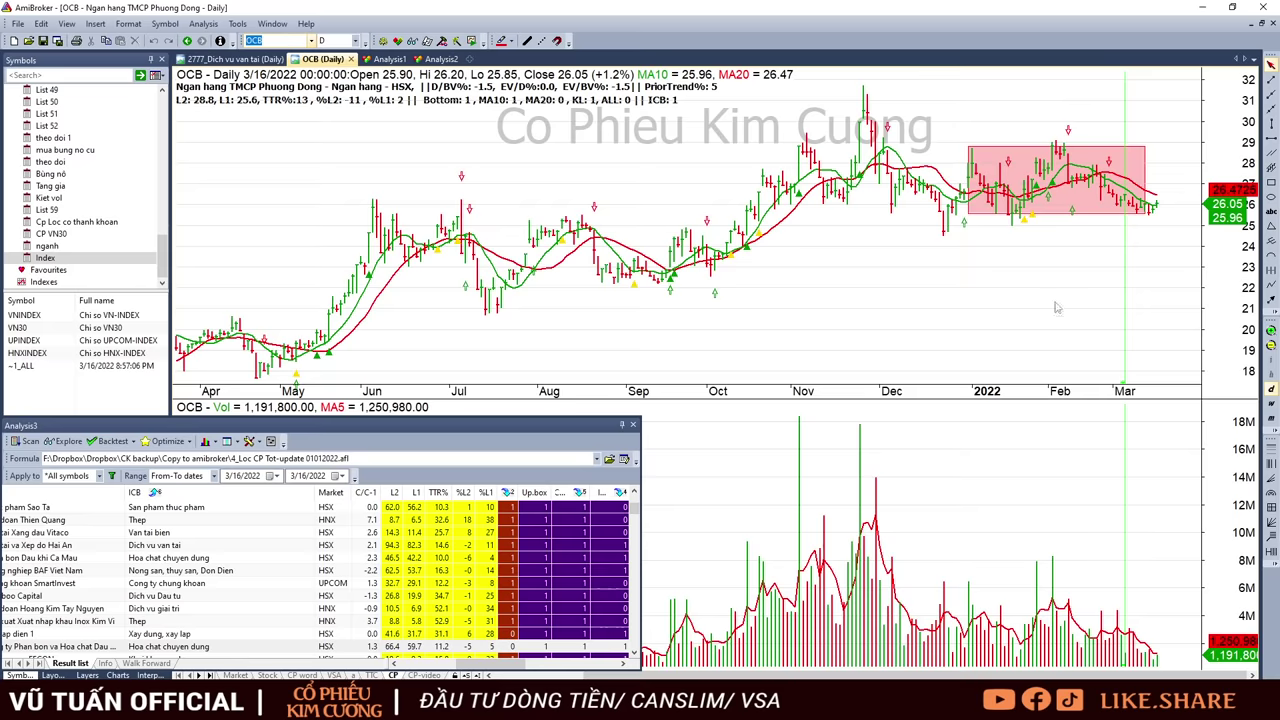
left_click(1150, 234)
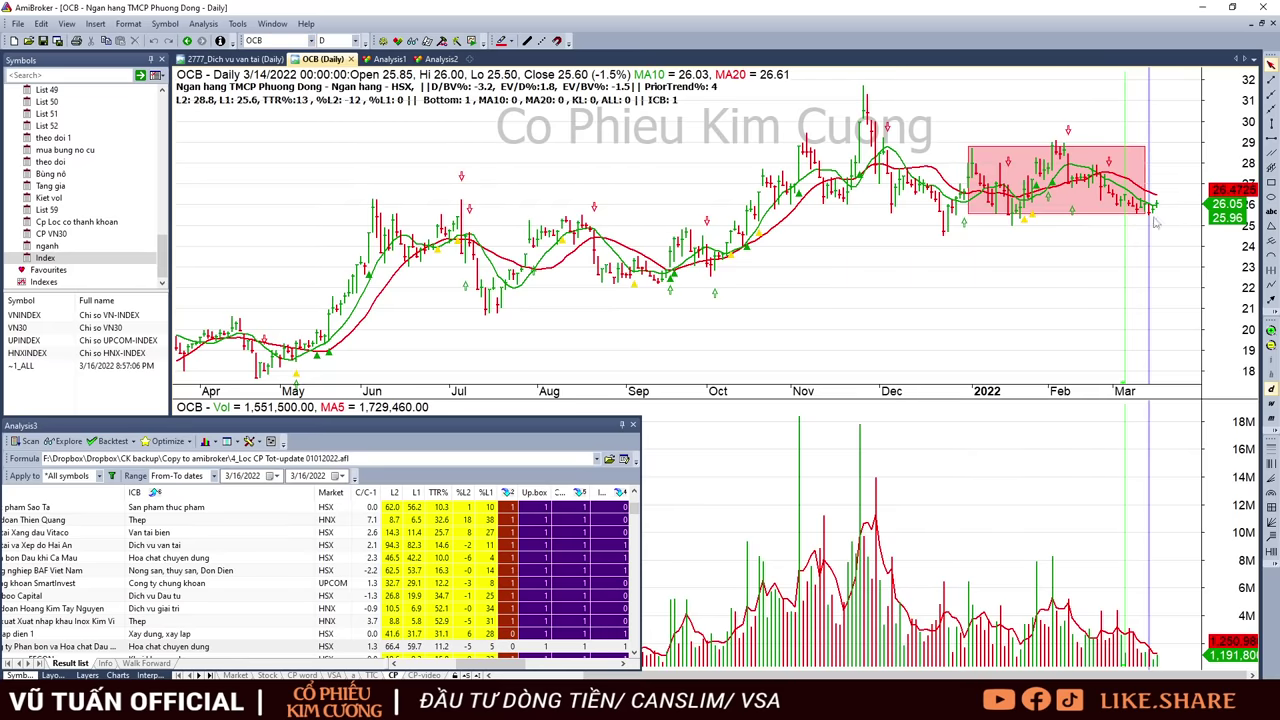
left_click(1168, 215)
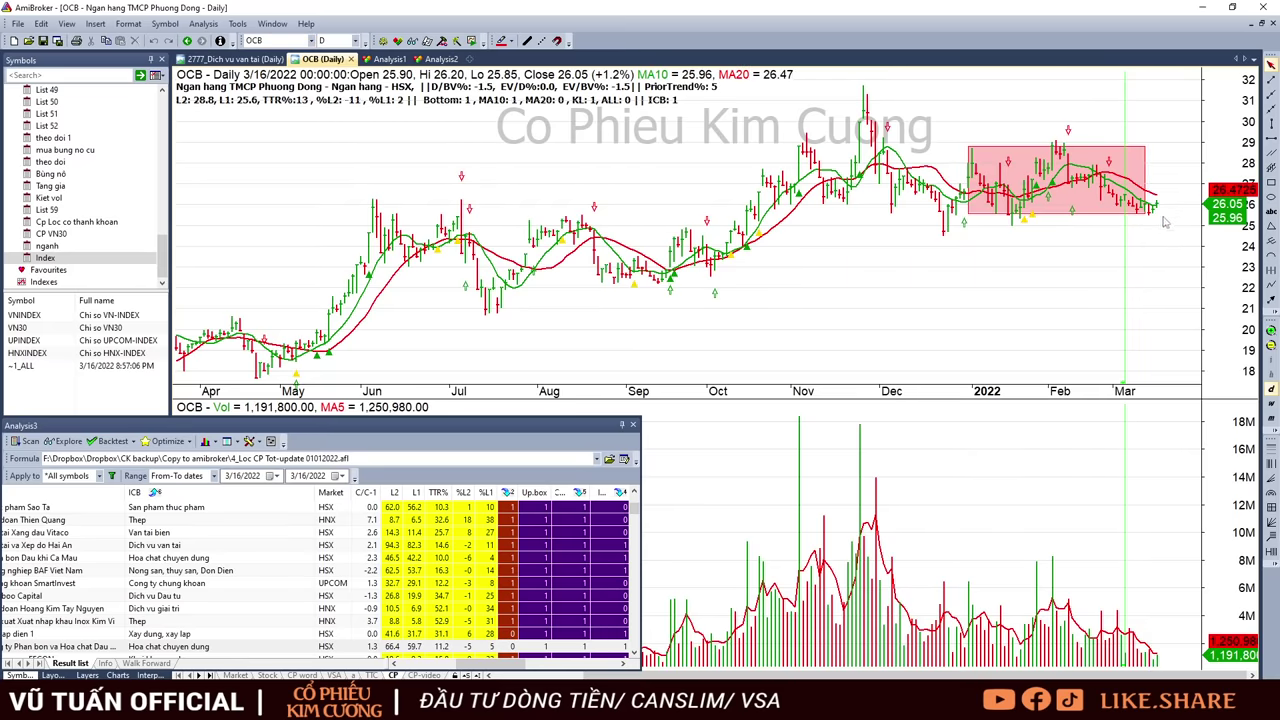
left_click(1157, 225)
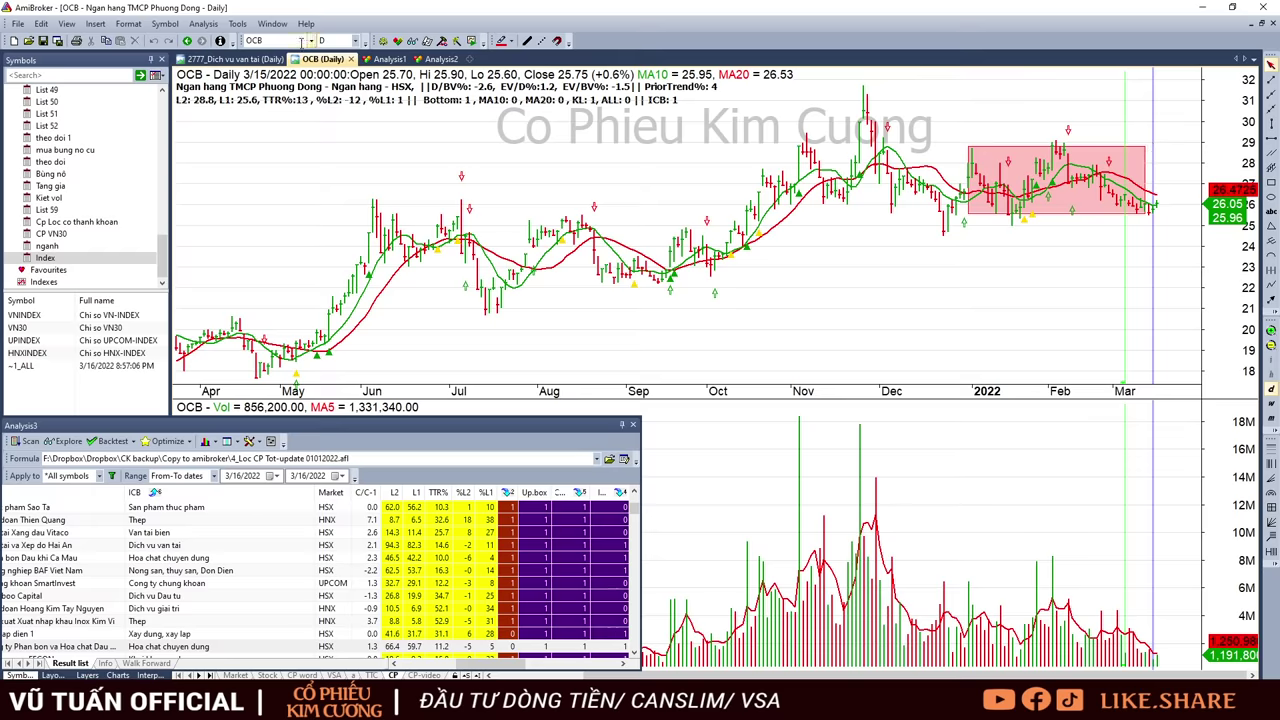
Load the TCB daily chart and compare the 12/23/2021 low bar with the 3/16/2022 bar
left_click(250, 40)
key("BackSpace")
type("tcb")
key("Return")
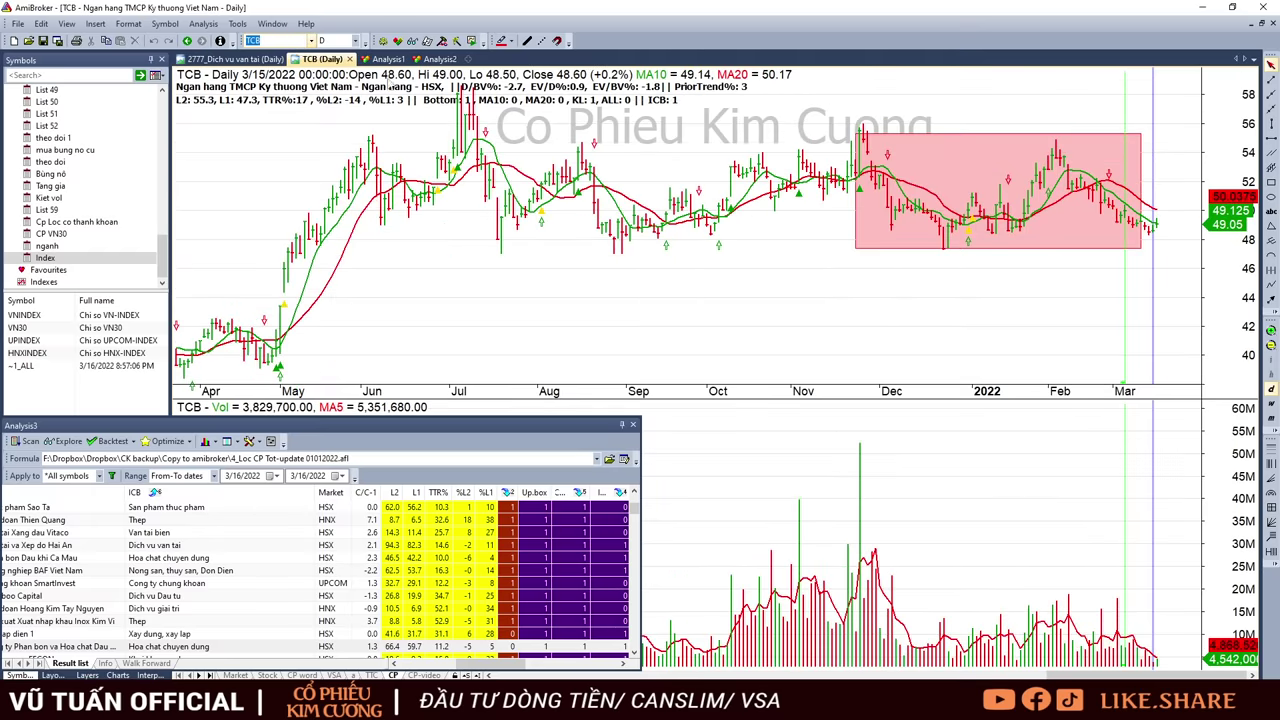
left_click(1175, 259)
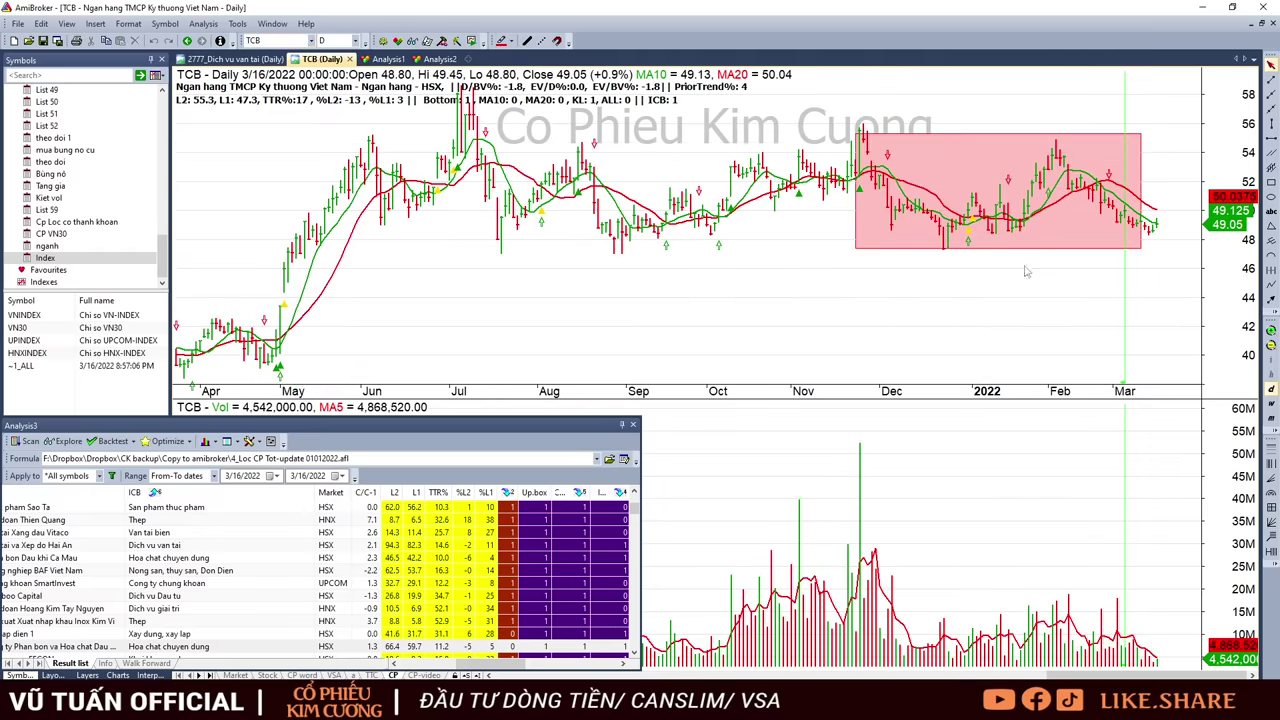
left_click(944, 261)
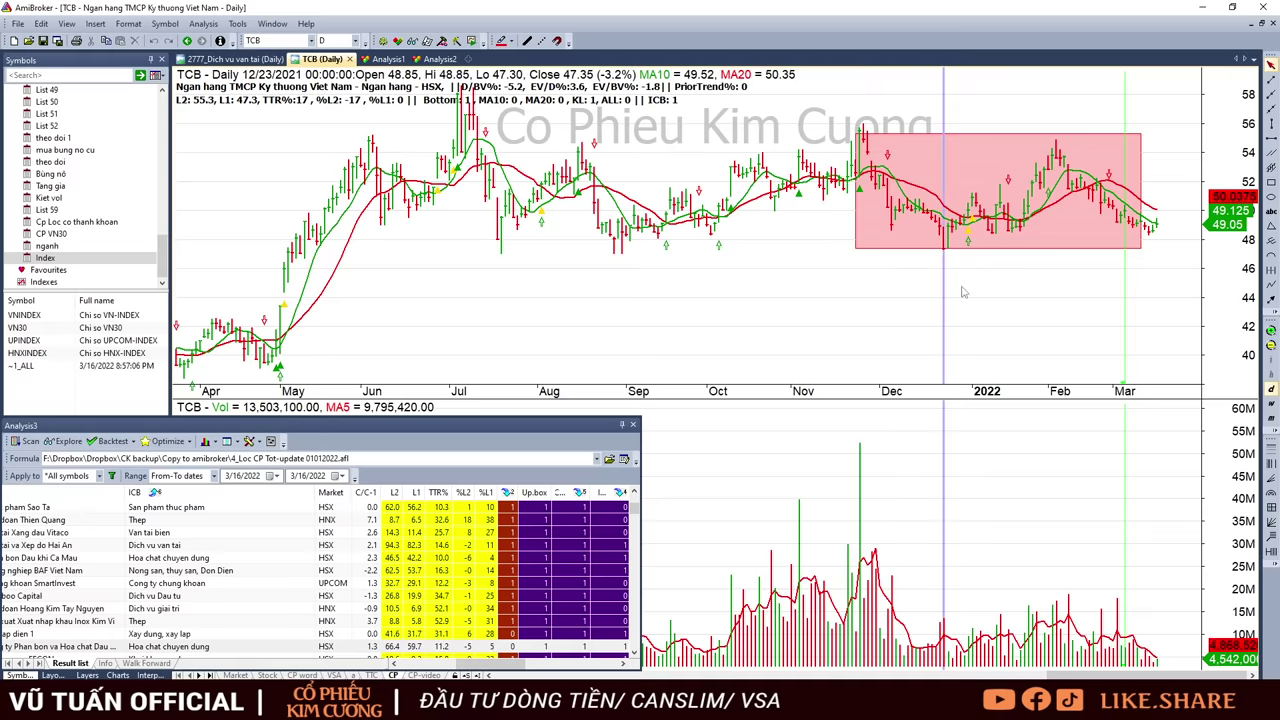
left_click(1159, 255)
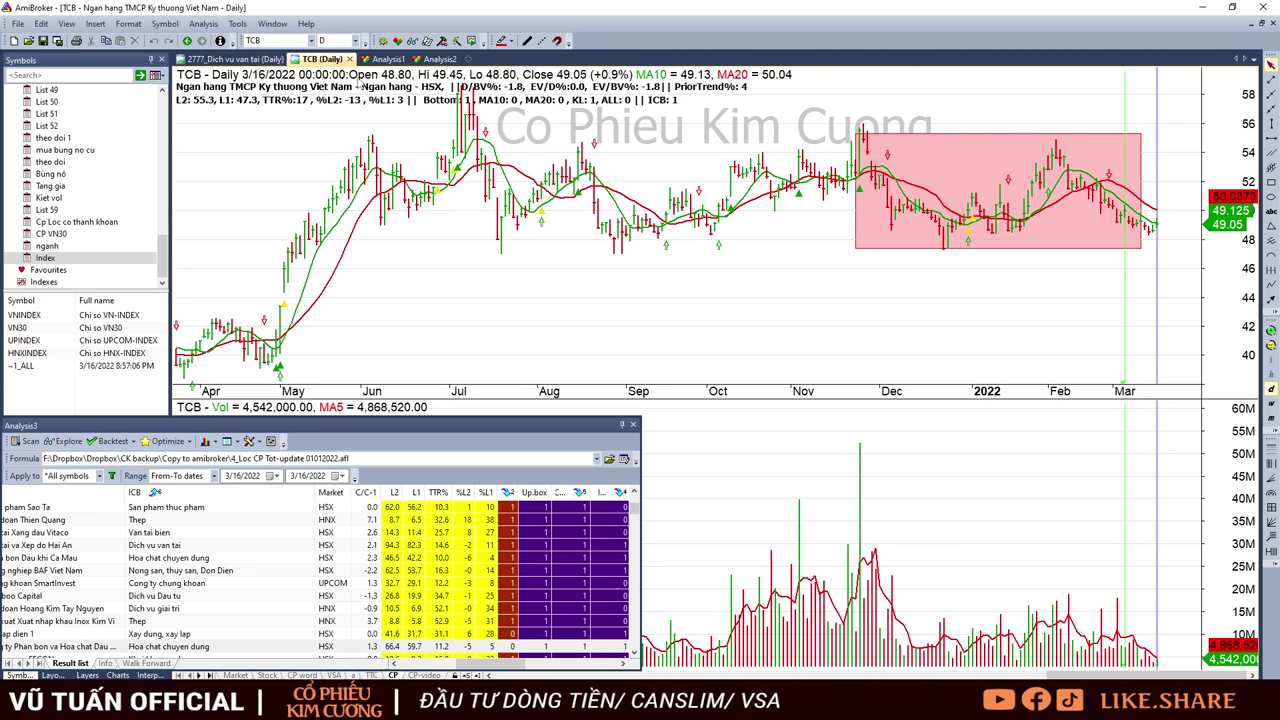
Load the CTG daily chart and inspect the 1/24/2022 bar
left_click(266, 41)
type("CTG")
key("Return")
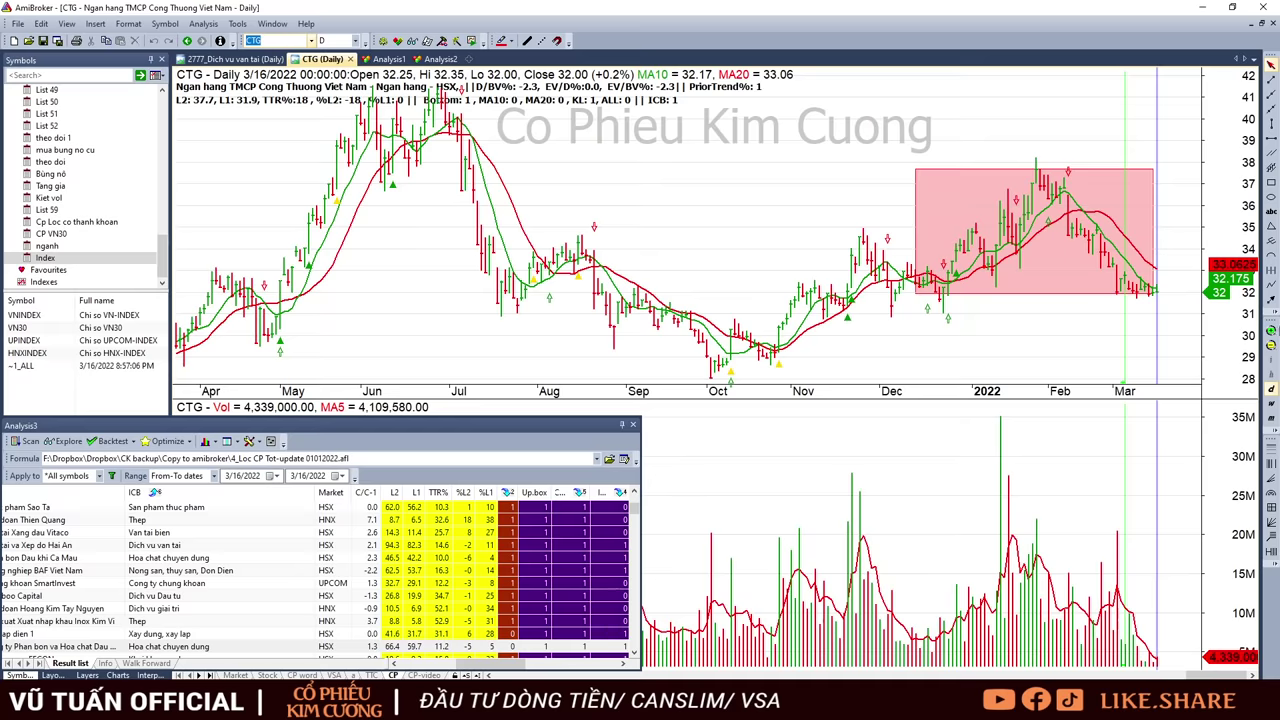
left_click(1030, 330)
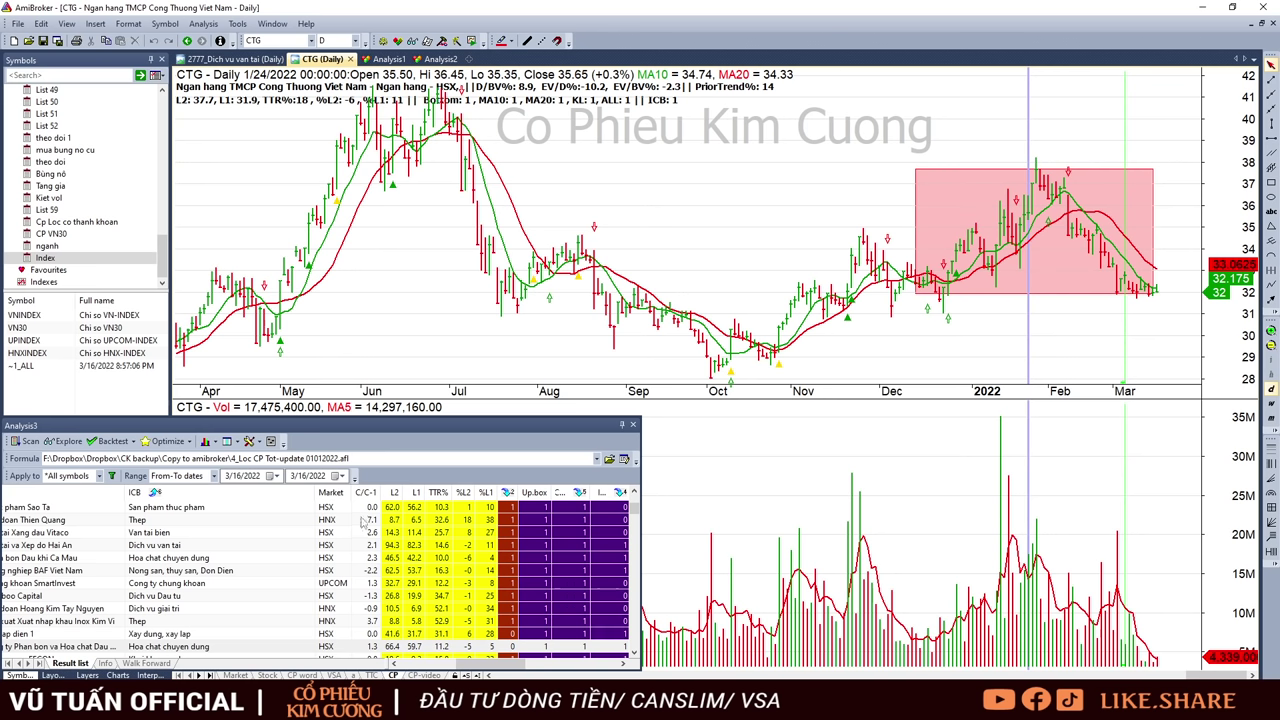
Switch to the Excel workbook, clear the Thăm dò filter, and bring up the 17/03/2022 title image in Photos
key("alt+Tab")
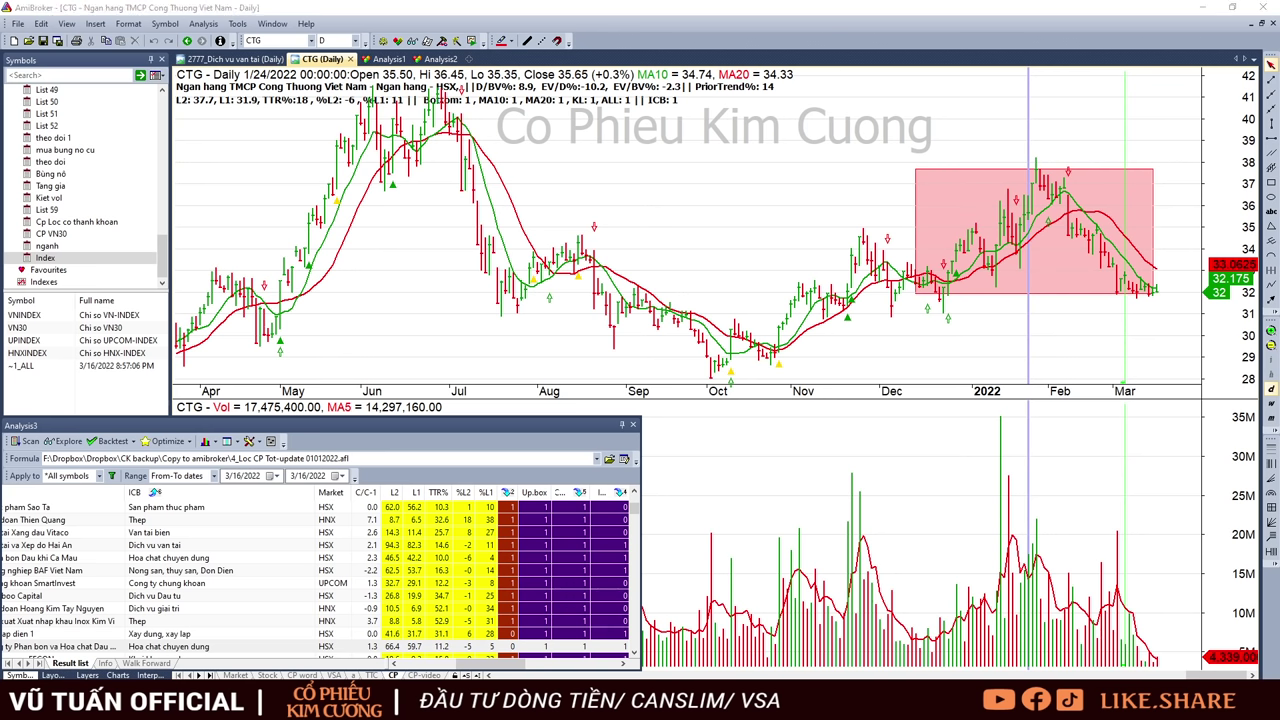
key("alt+a")
key("c")
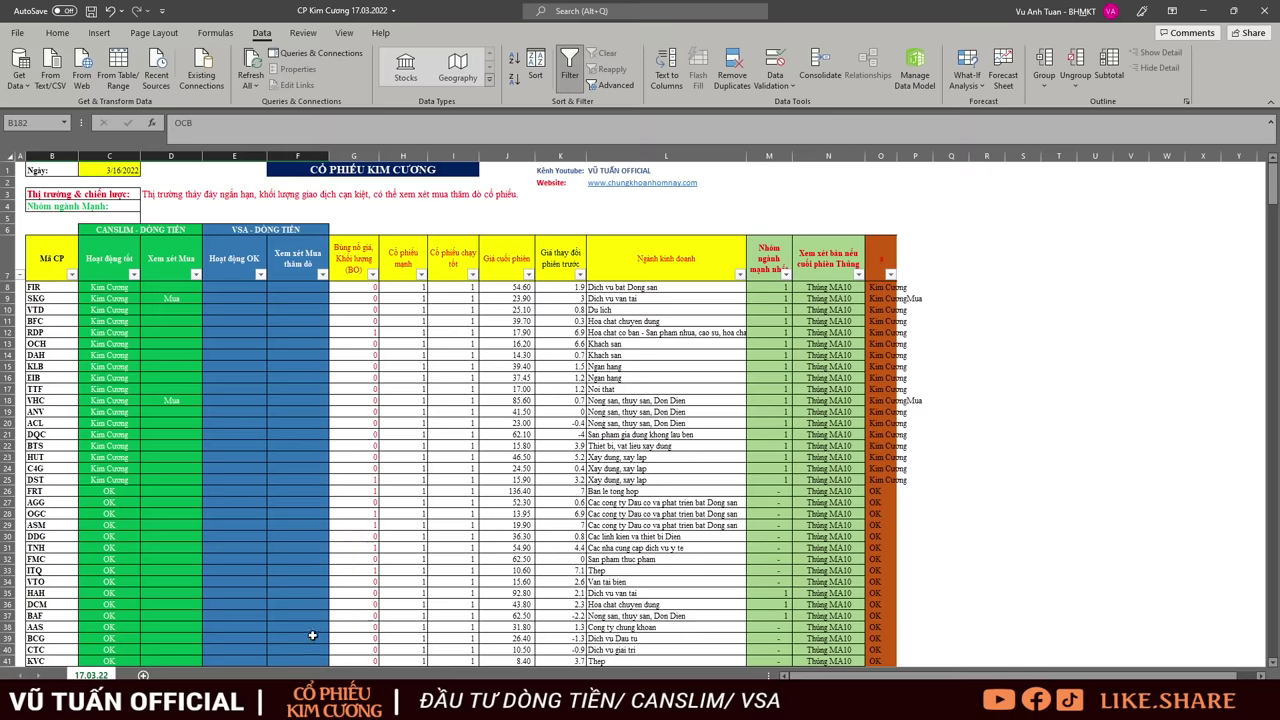
key("alt+Tab")
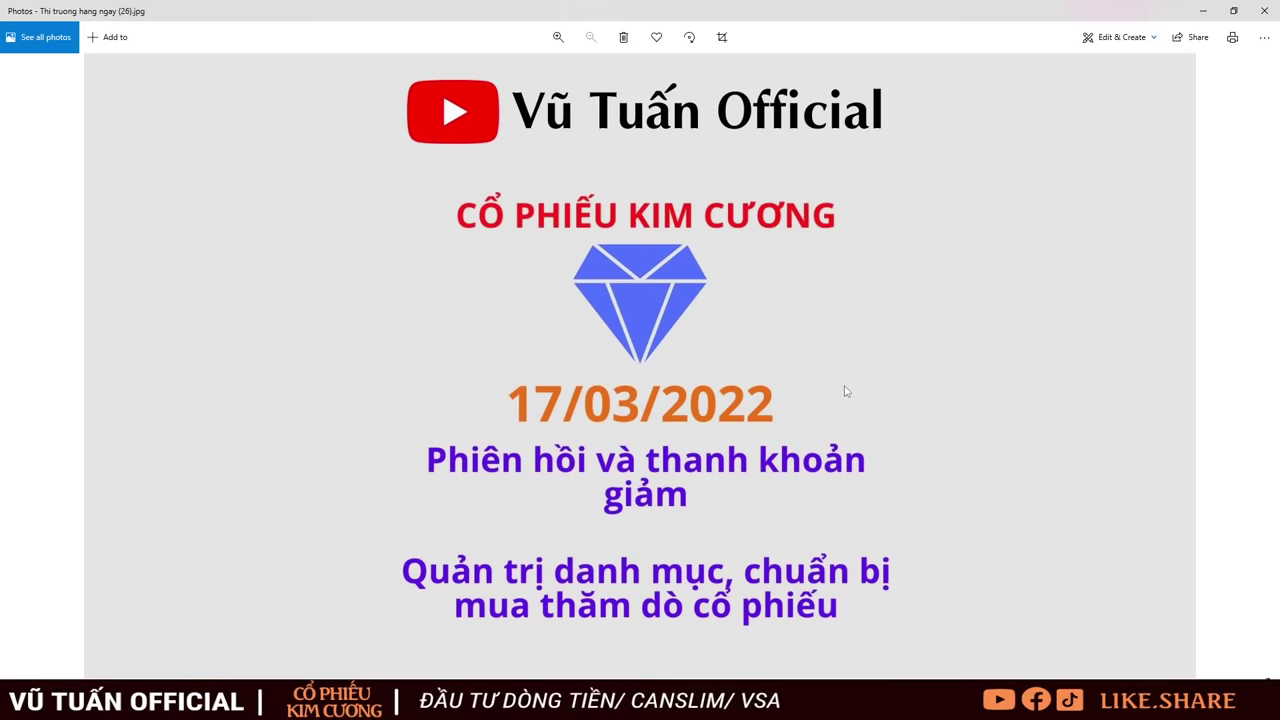